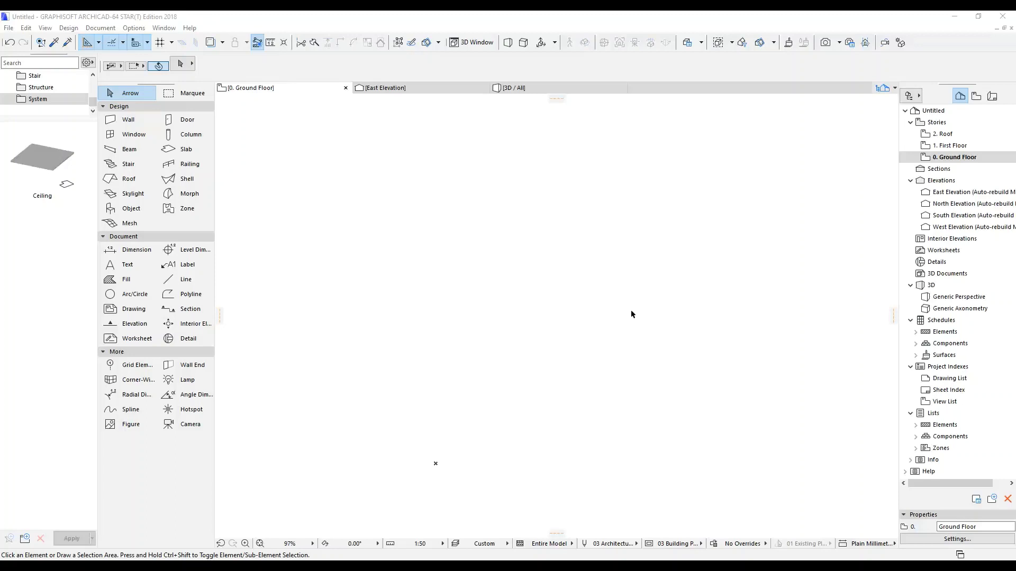
Draw a 6000 × 6000 square floor slab
left_click(174, 154)
left_click(435, 464)
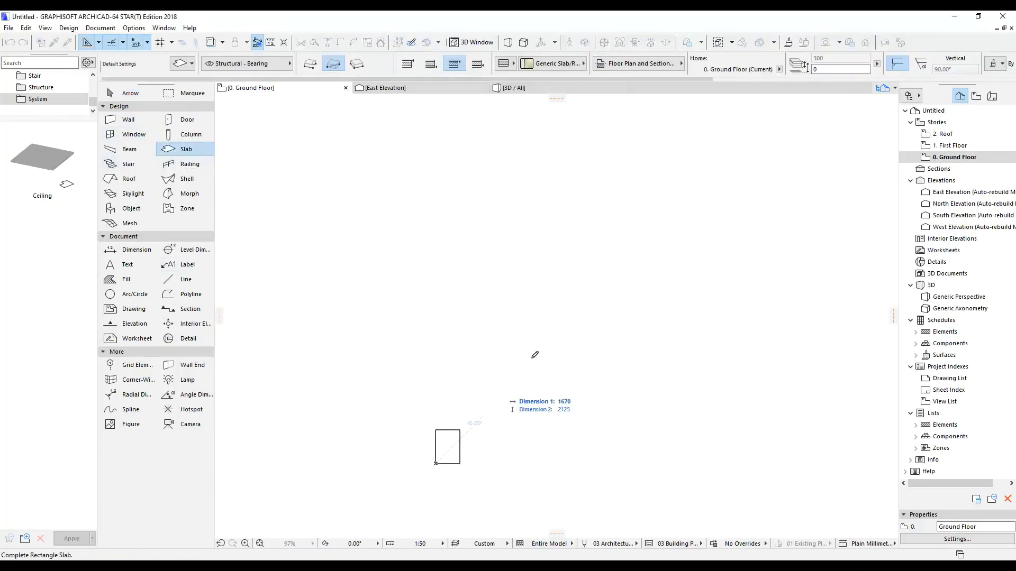
type("6000")
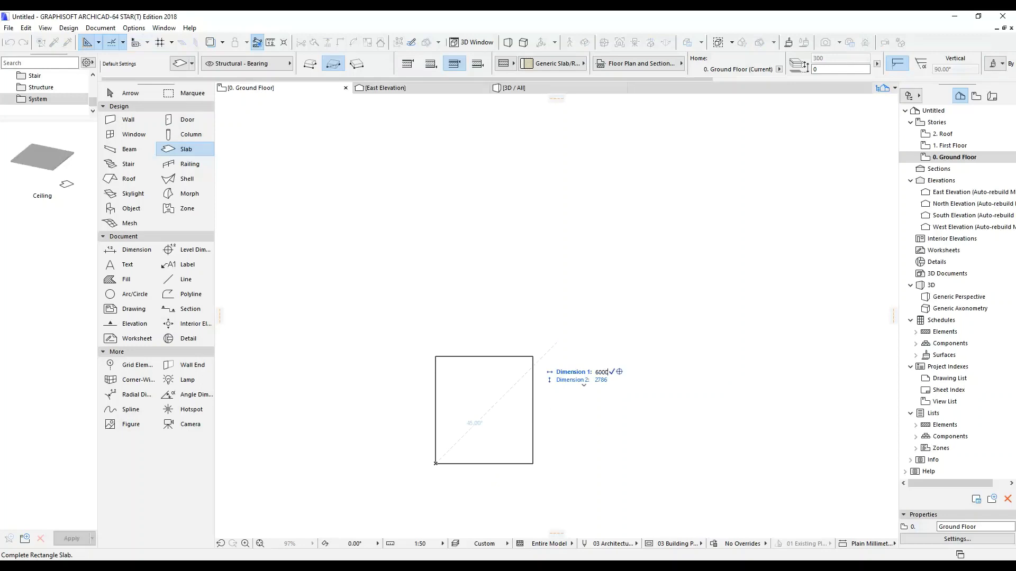
key("Tab")
type("6")
key("Return")
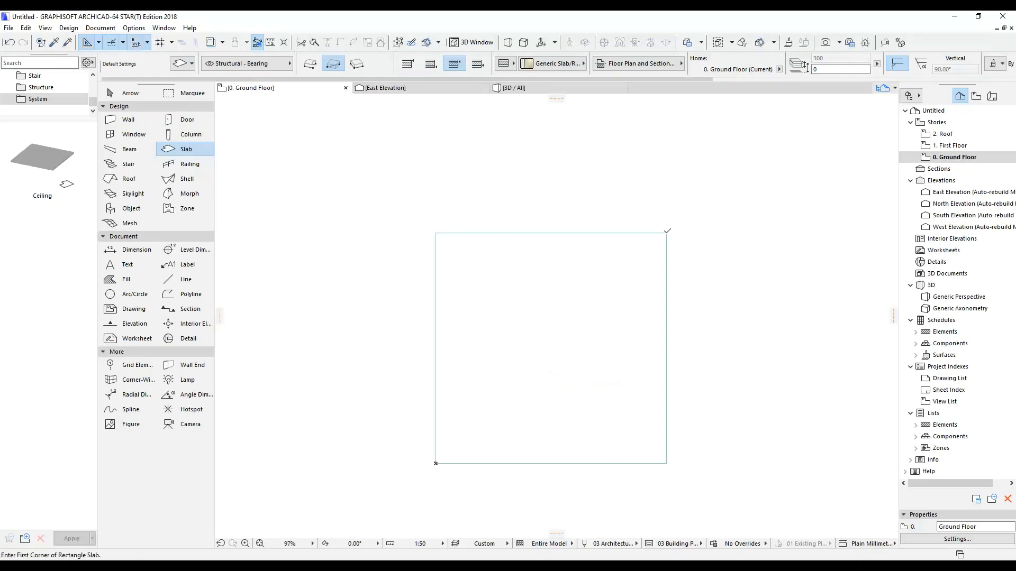
Trace four walls along the slab outline and make them Stud Partition composites
left_click(144, 122)
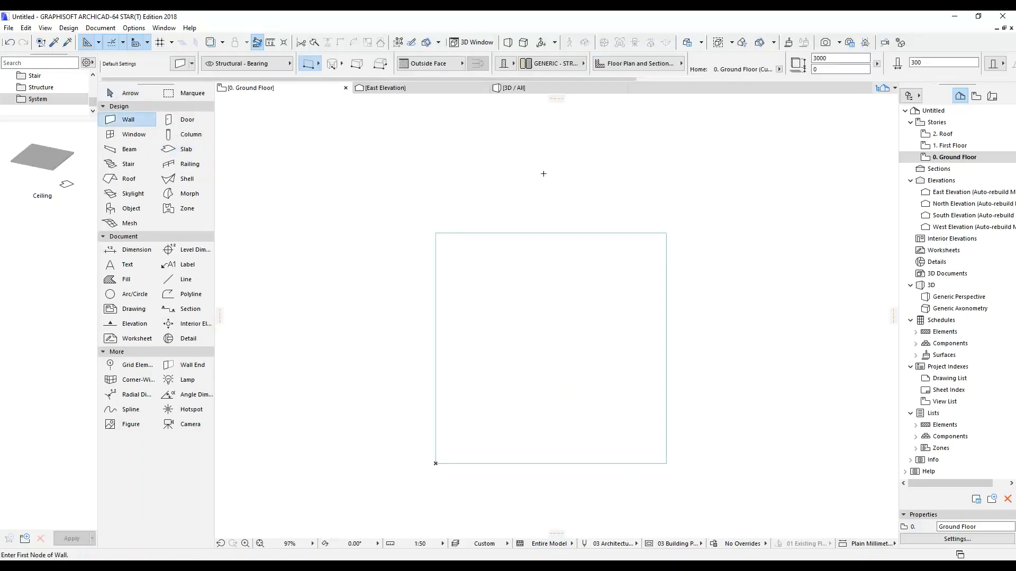
left_click(520, 234)
key("Escape")
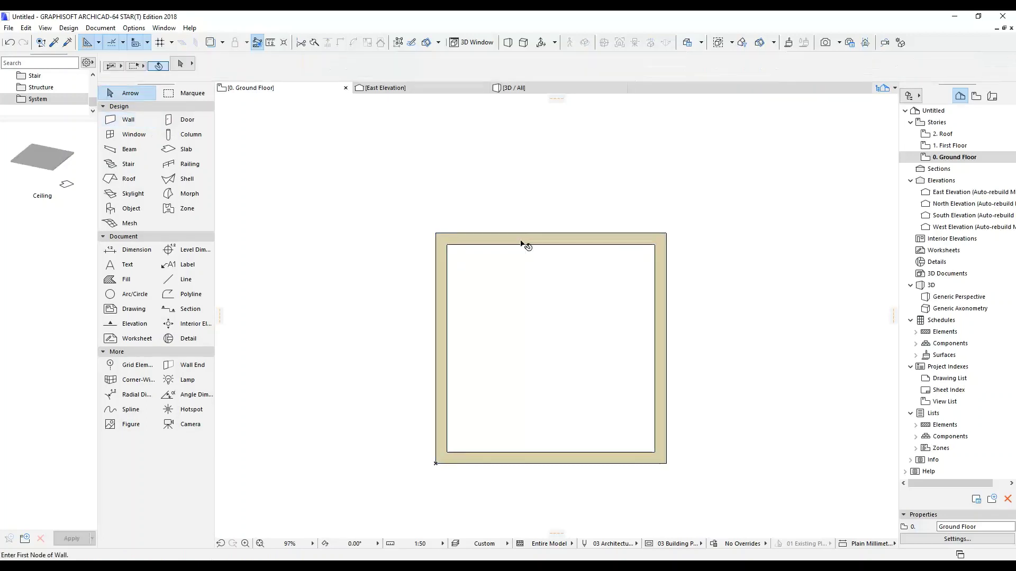
key("ctrl+a")
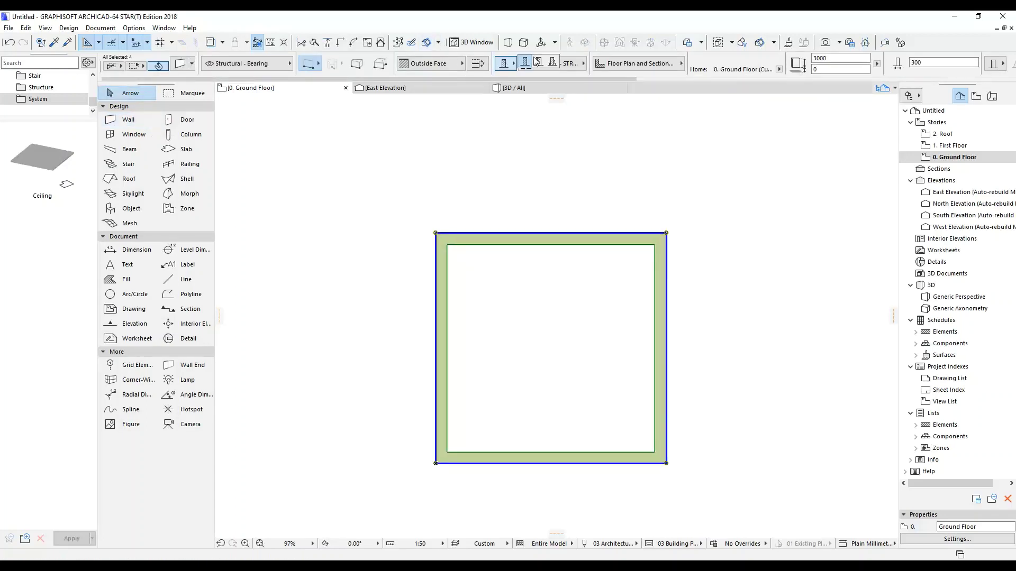
left_click(539, 64)
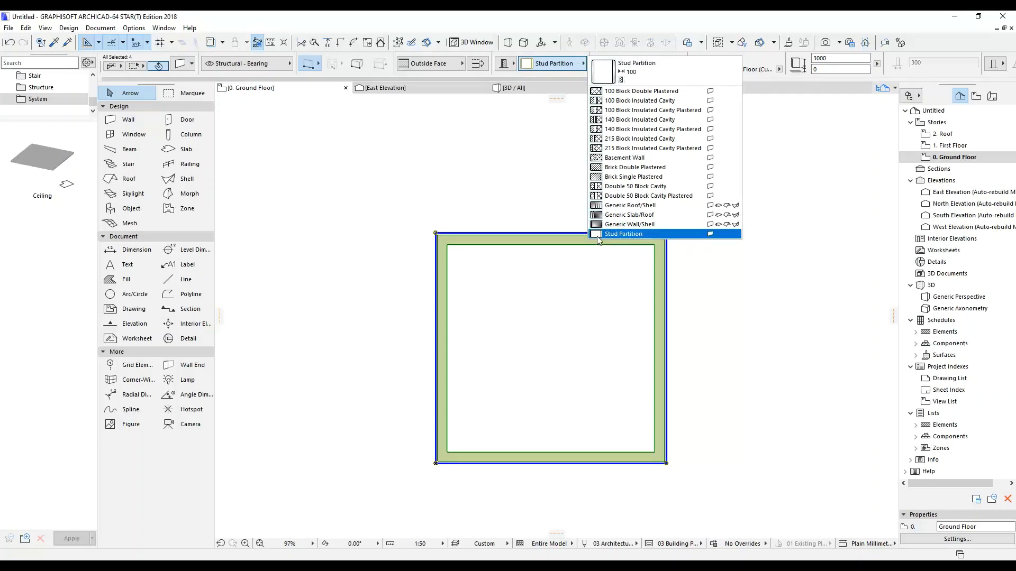
left_click(623, 234)
left_click(601, 140)
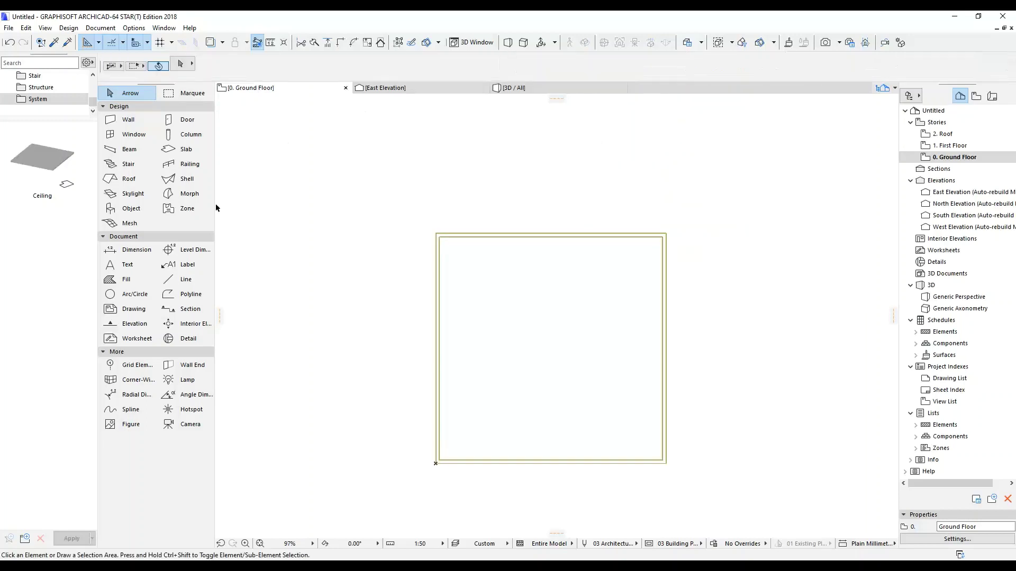
left_click(133, 294)
left_click(530, 344)
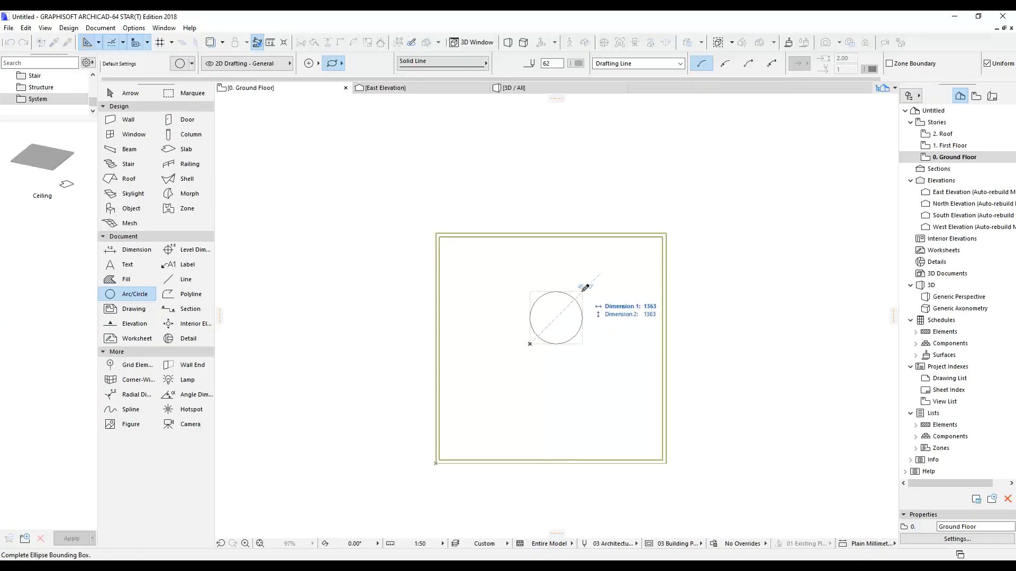
Finish the guide circle at 3000 × 3000
type("3000")
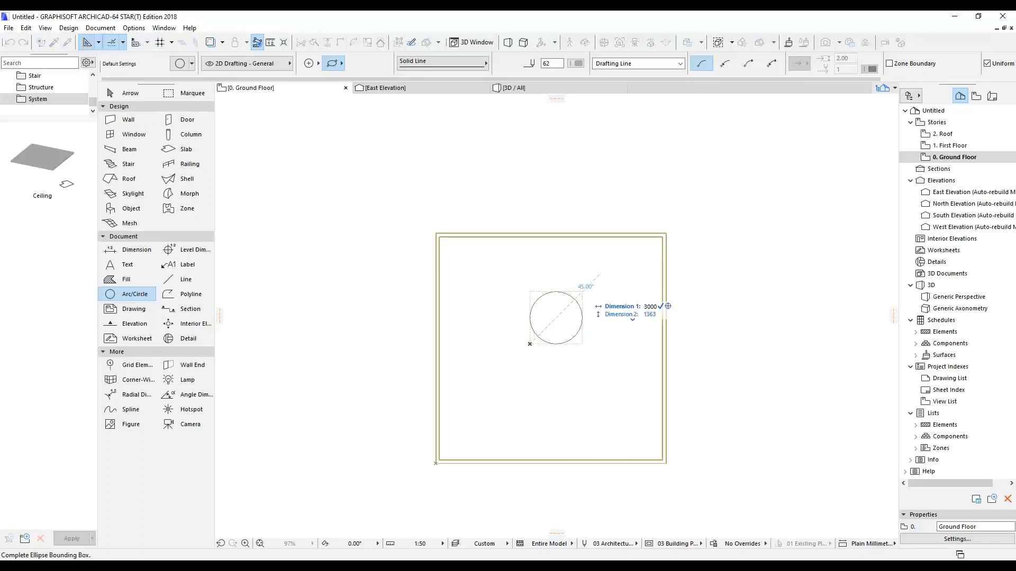
key("Tab")
type("0")
key("Return")
key("Escape")
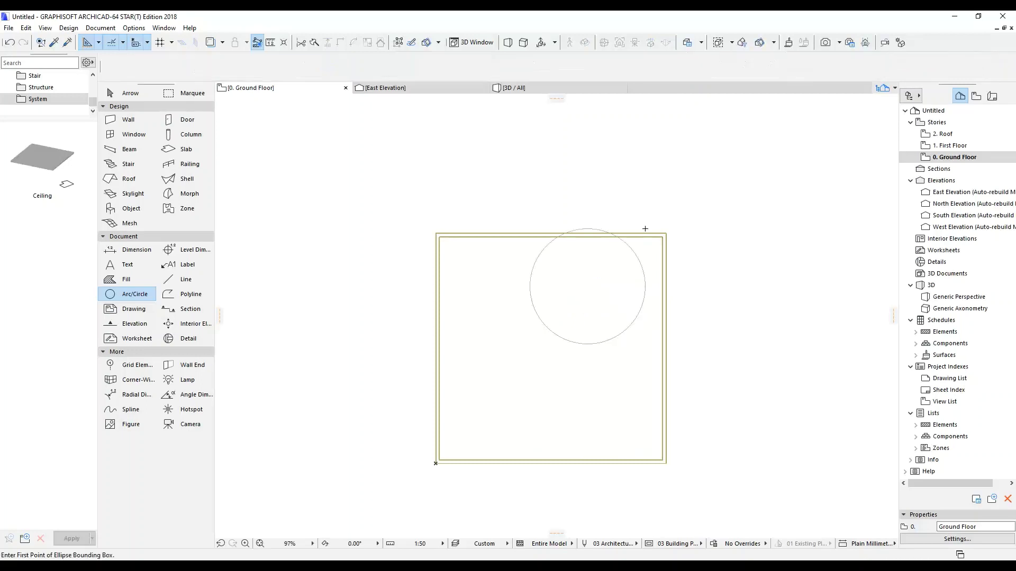
Drag the circle into the centre of the walled room
left_click(588, 229)
left_click(588, 287)
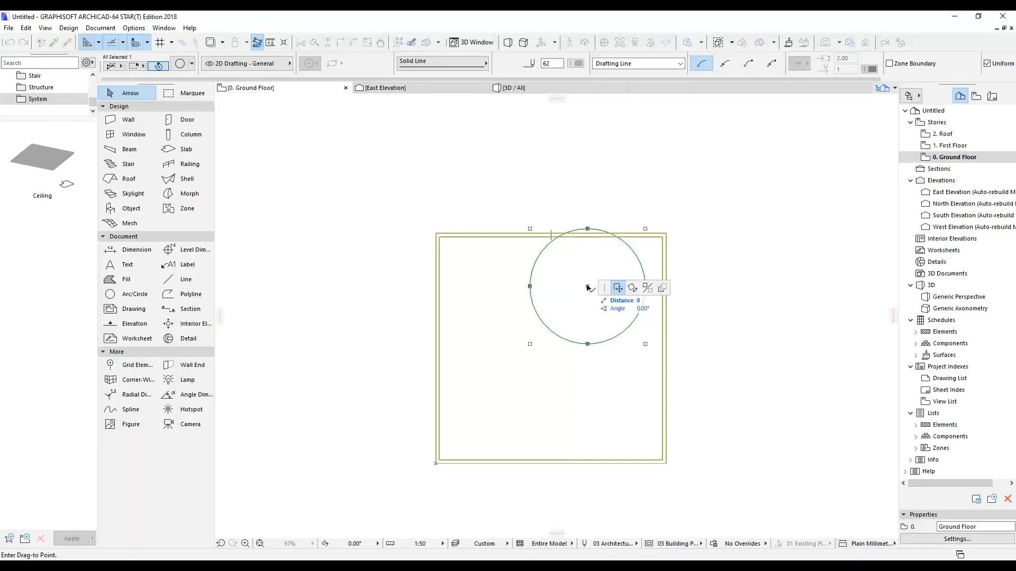
left_click(550, 237)
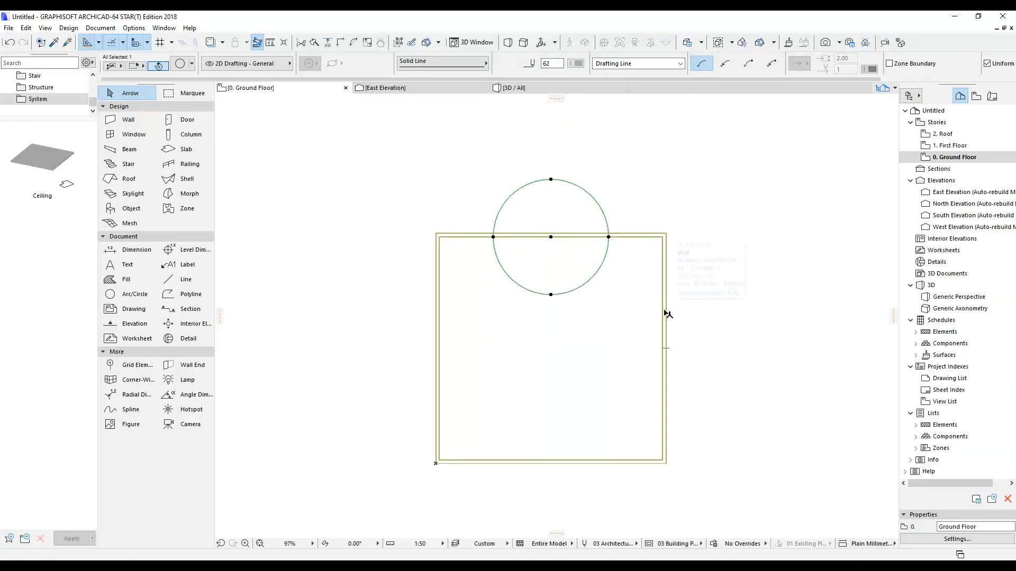
left_click(608, 238)
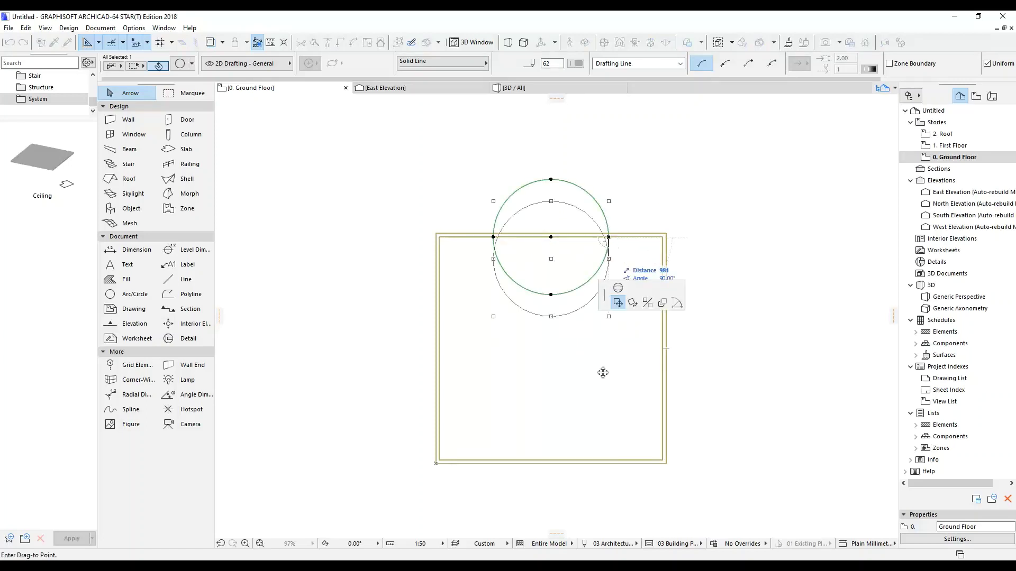
left_click(668, 350)
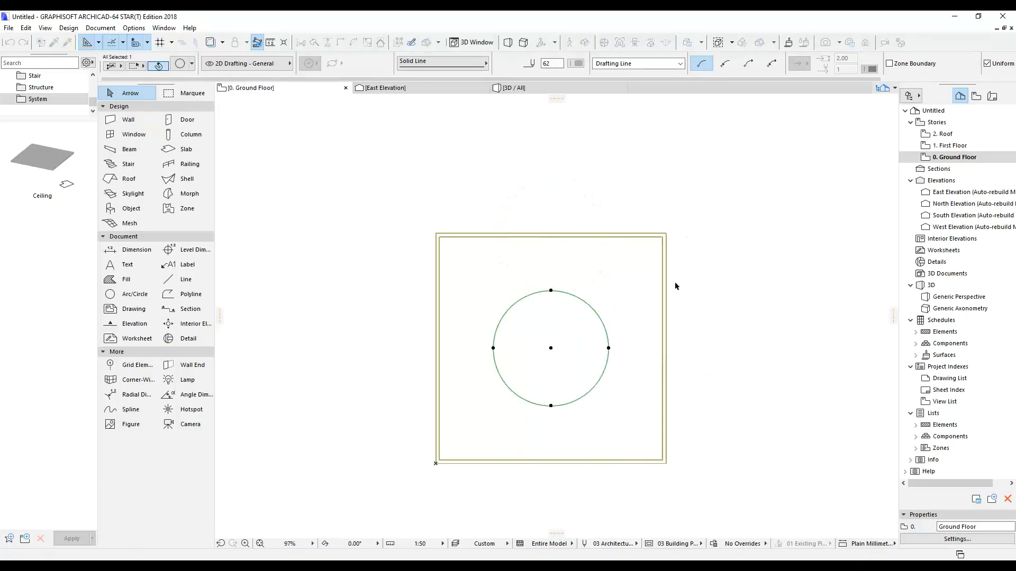
left_click(674, 281)
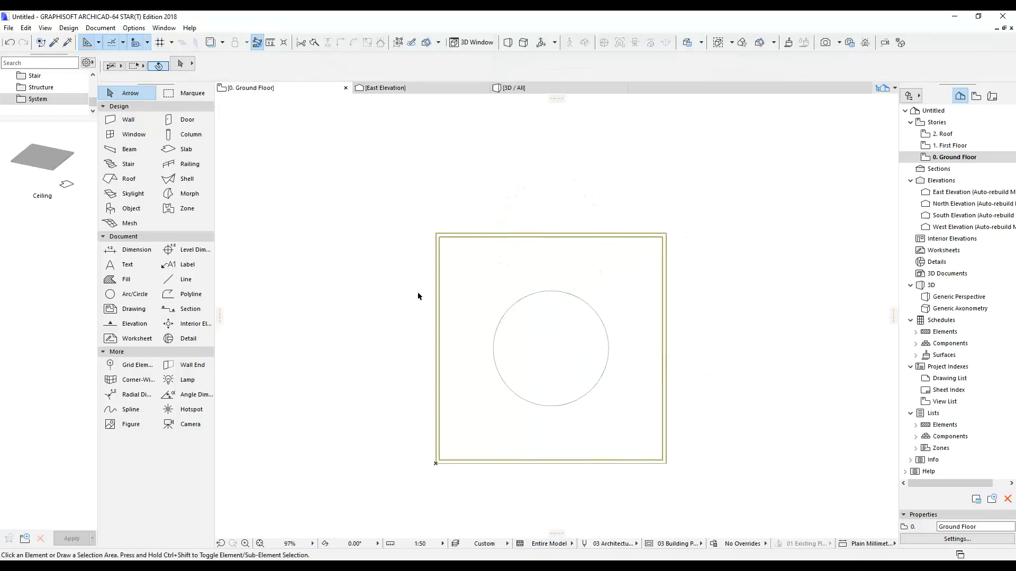
Generate a curved stair that follows the 3000 mm guide circle
left_click(127, 164)
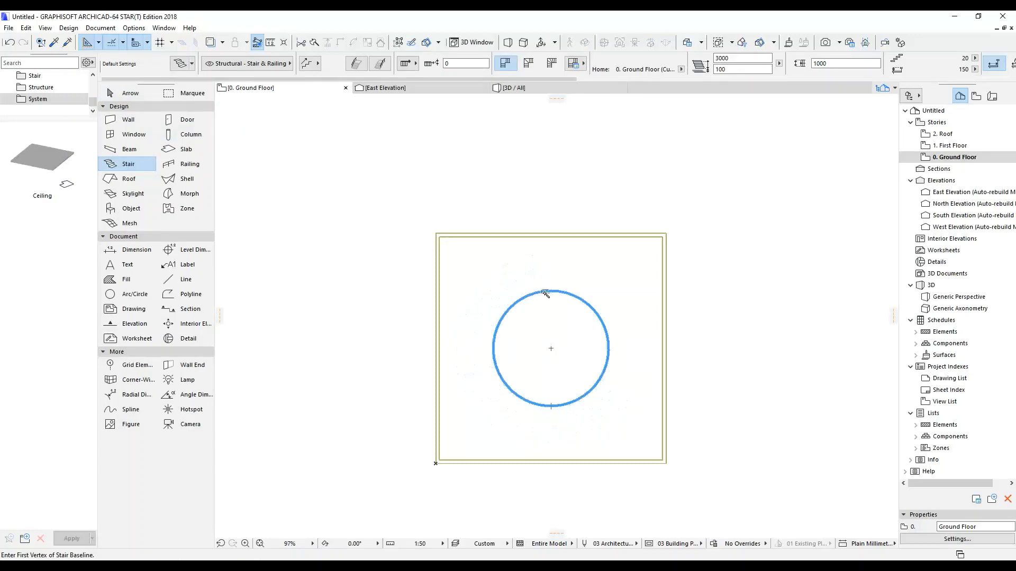
left_click(545, 292)
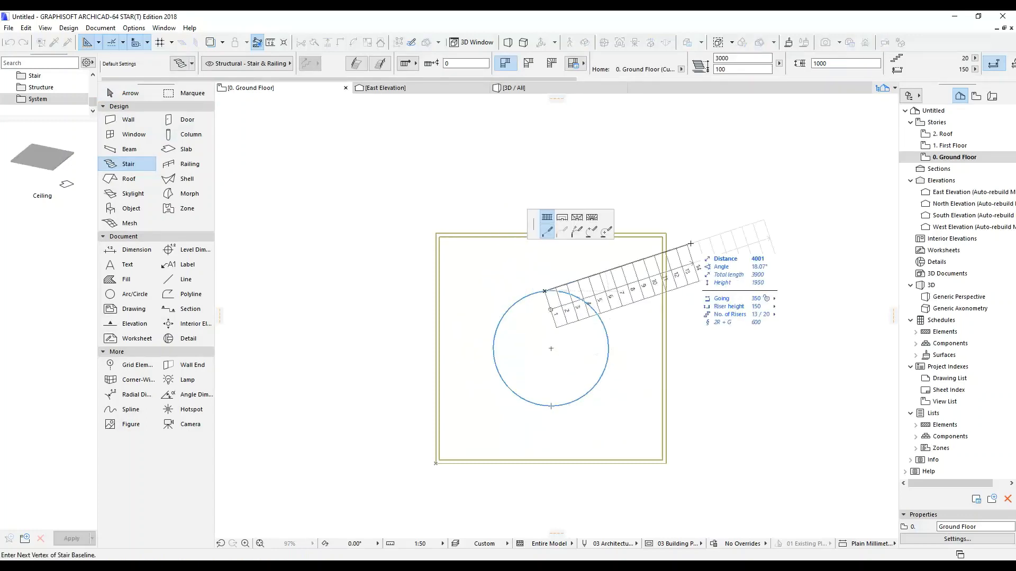
key("Escape")
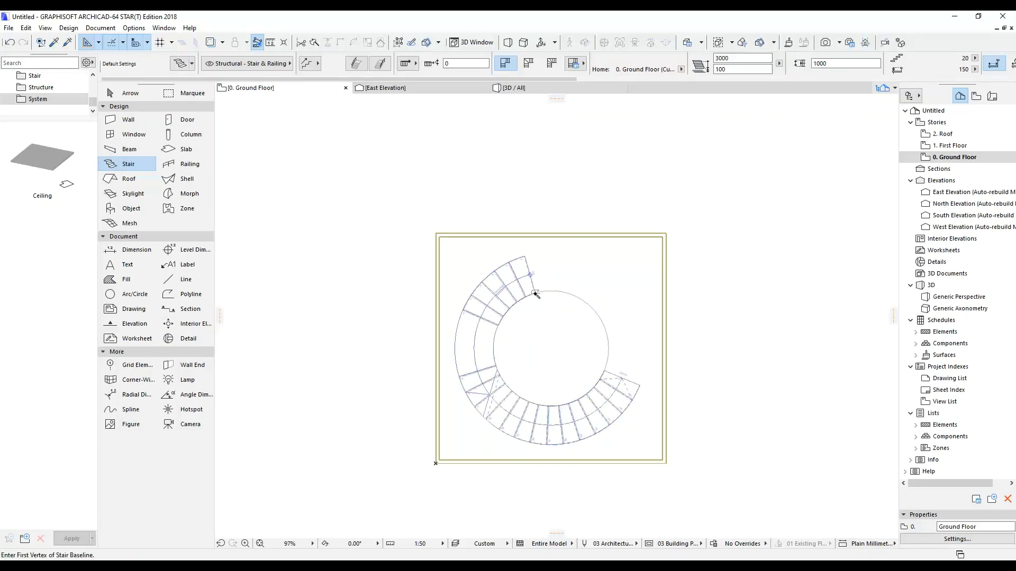
left_click(535, 293)
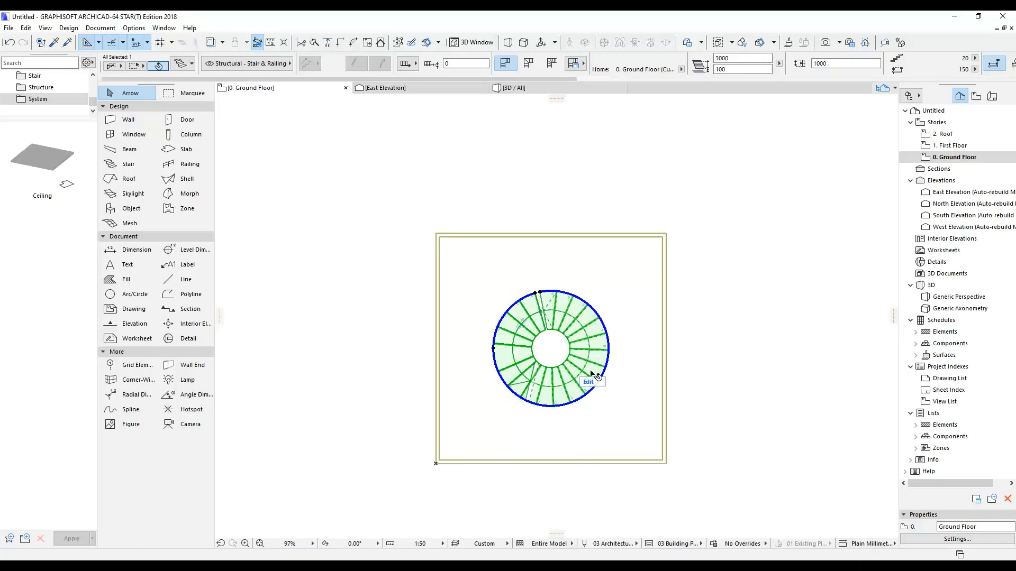
Move the stair's start vertex to the ring's left side, sweeping the steps nearly 358°
scroll(584, 361, "up", 3)
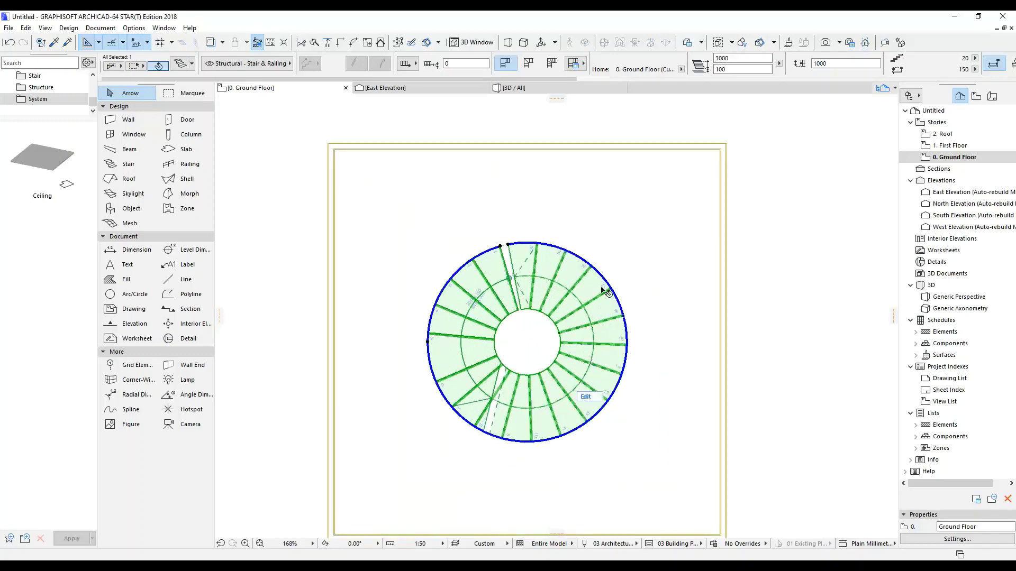
scroll(492, 280, "up", 2)
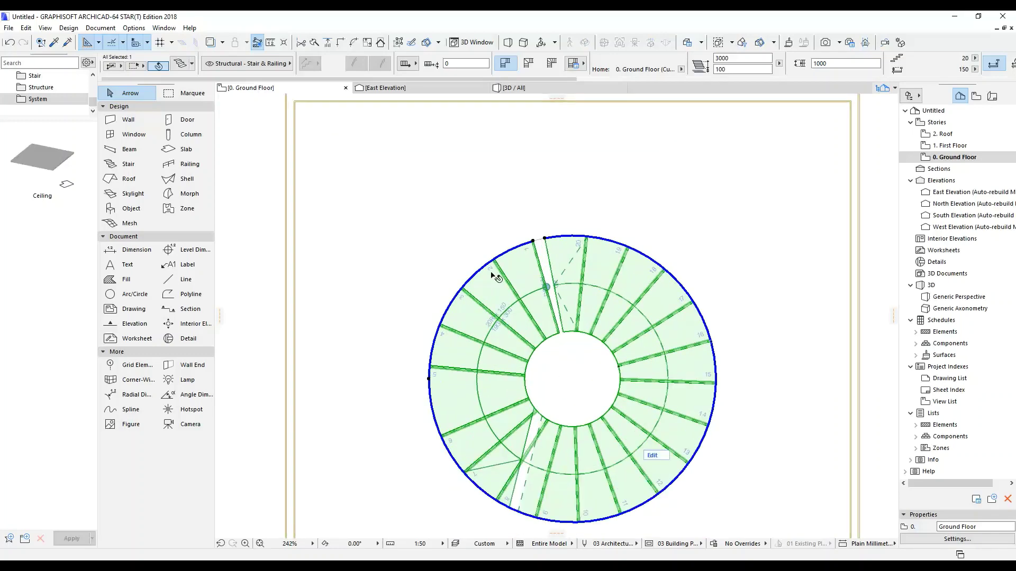
scroll(553, 284, "up", 3)
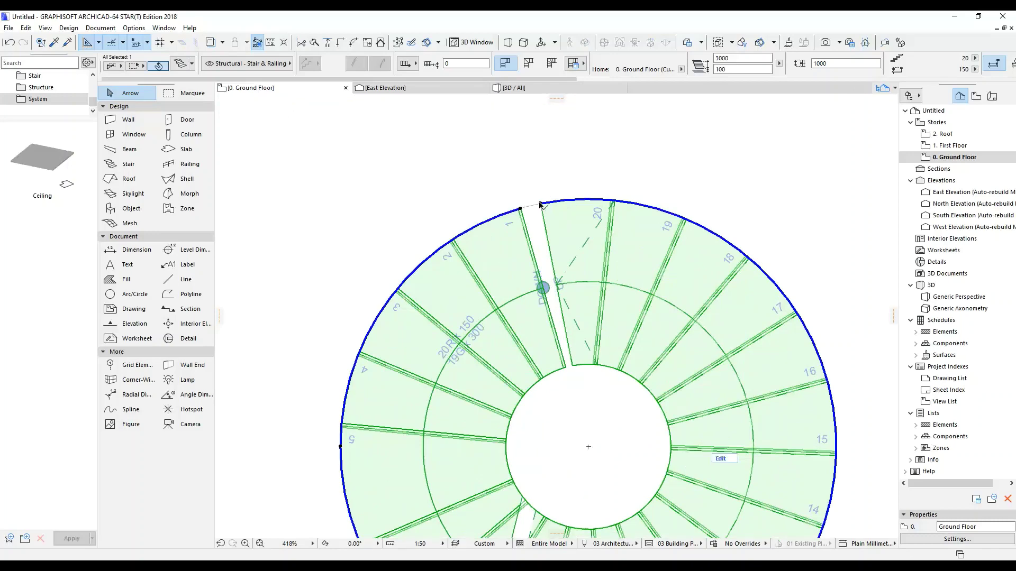
scroll(540, 205, "down", 3)
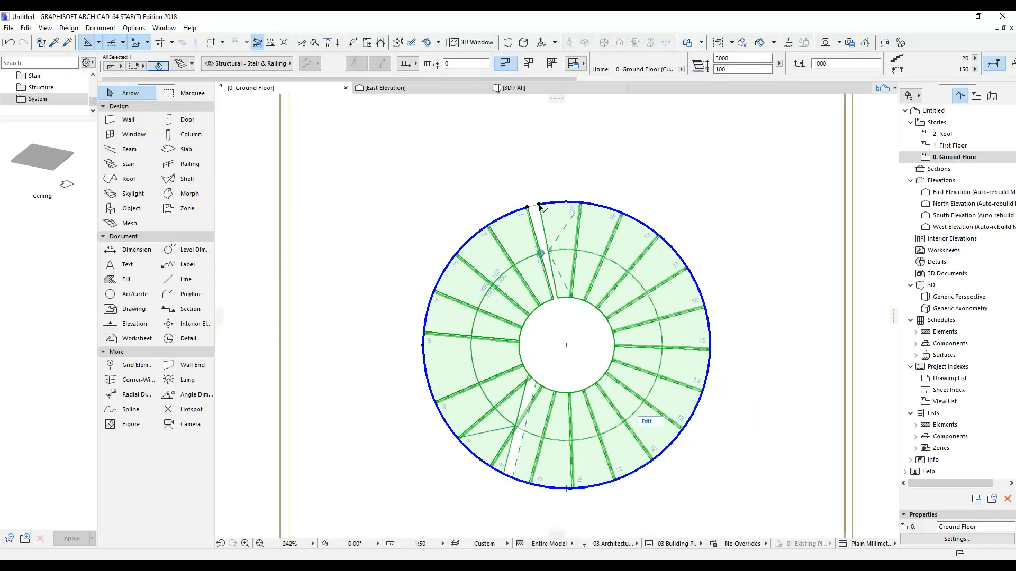
left_click(539, 205)
left_click(640, 255)
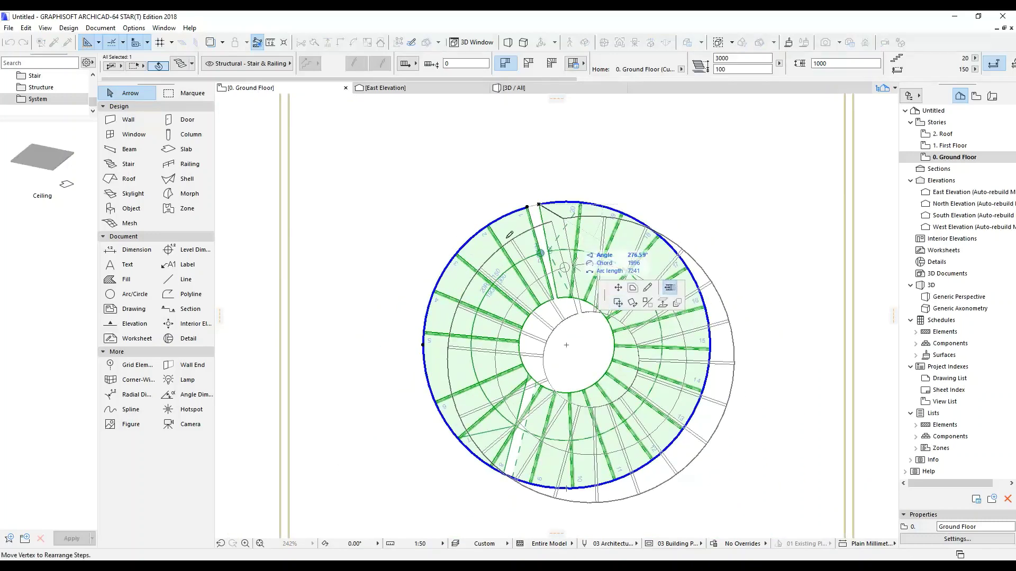
left_click(438, 339)
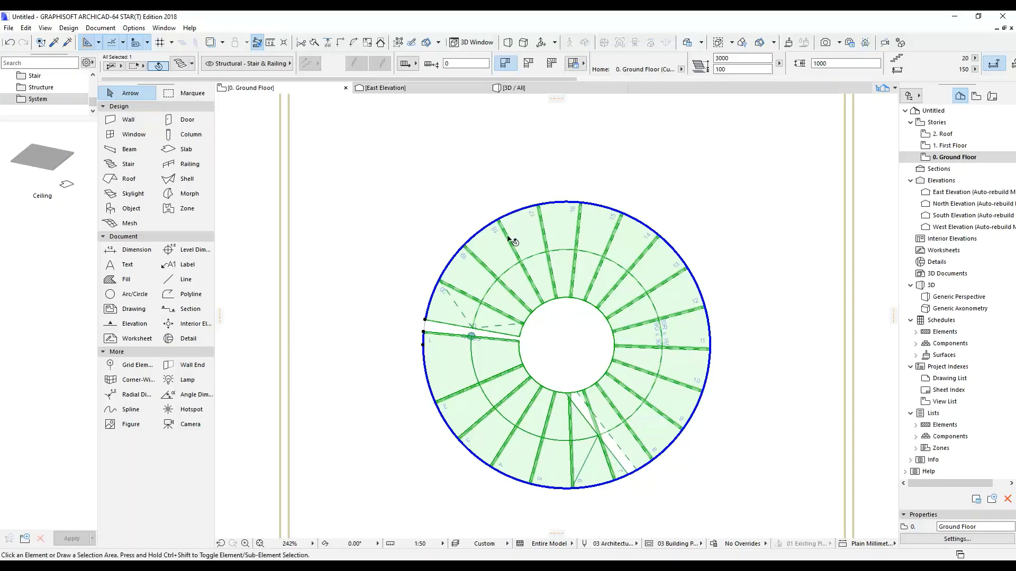
key("Escape")
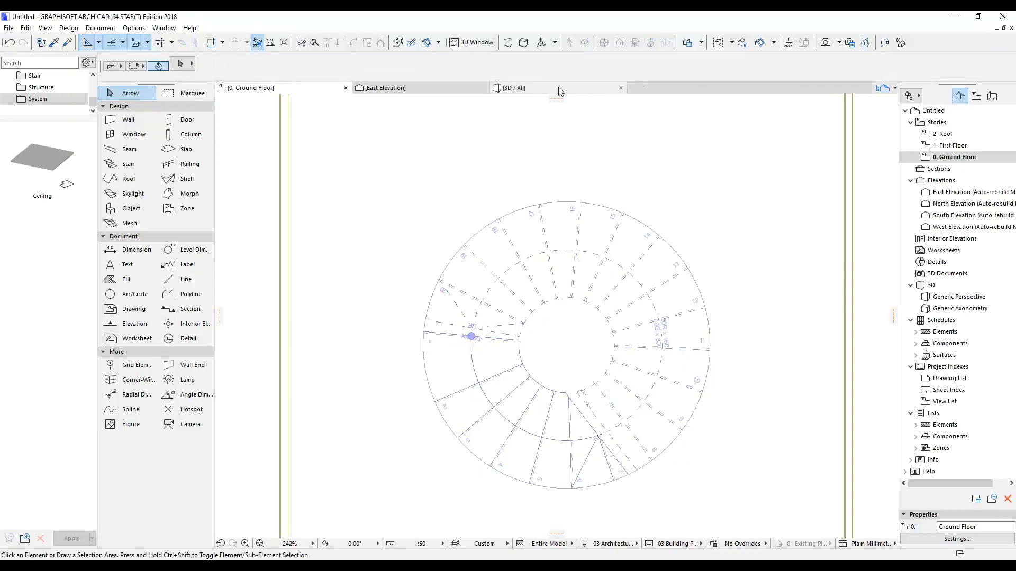
In 3D, override all the slab's surfaces with Wood - Mahogany Vertical
left_click(558, 86)
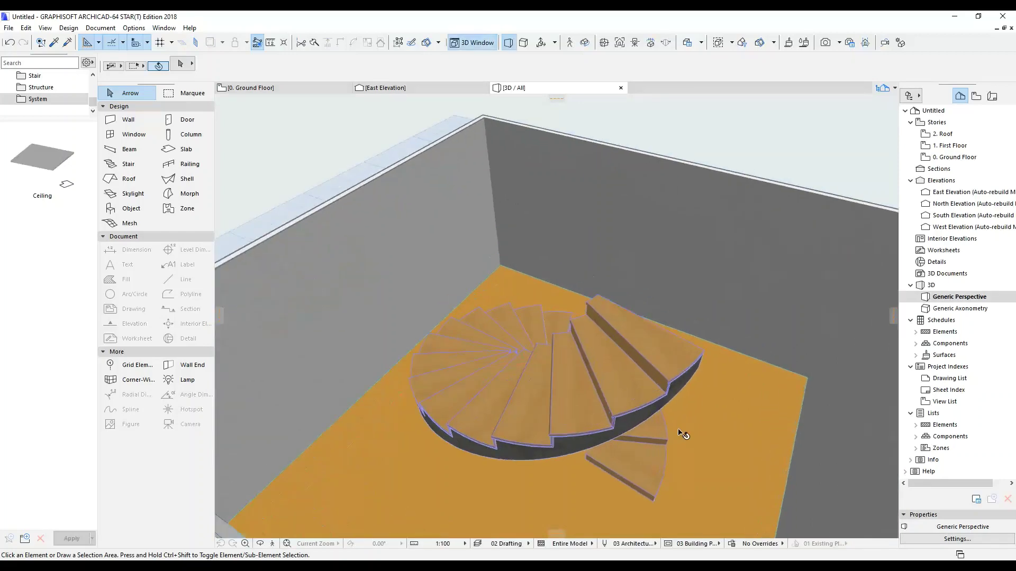
mouse_move(560, 317)
middle_mouse_down("shift")
mouse_move(477, 456)
mouse_move(678, 439)
mouse_move(673, 453)
middle_mouse_up("shift")
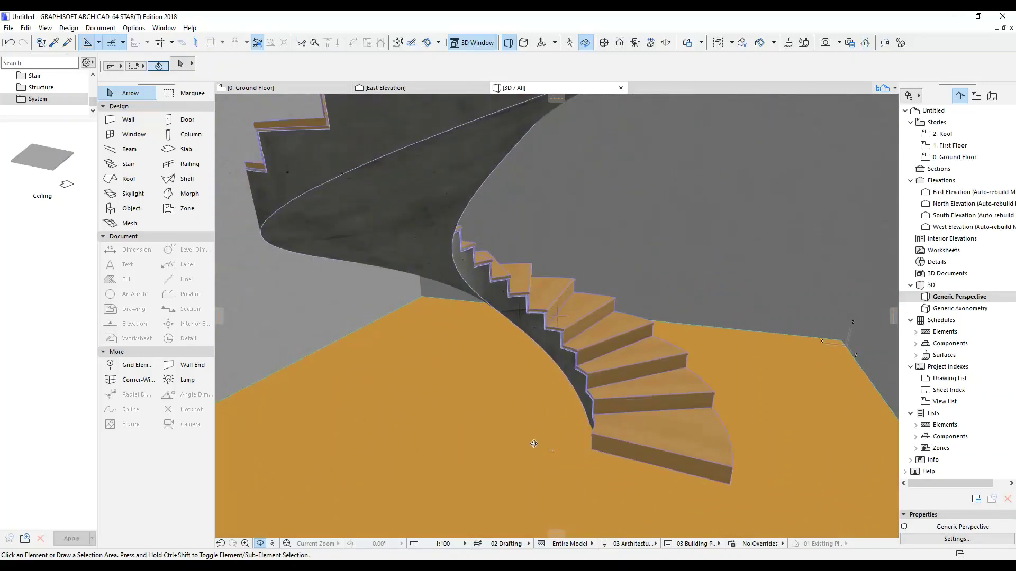
left_click(521, 443)
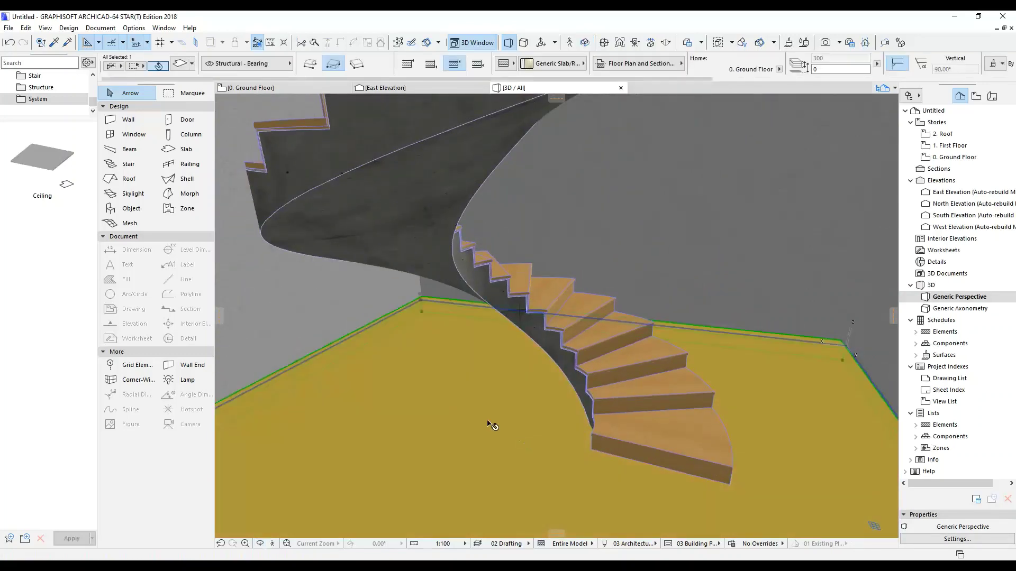
left_click(180, 64)
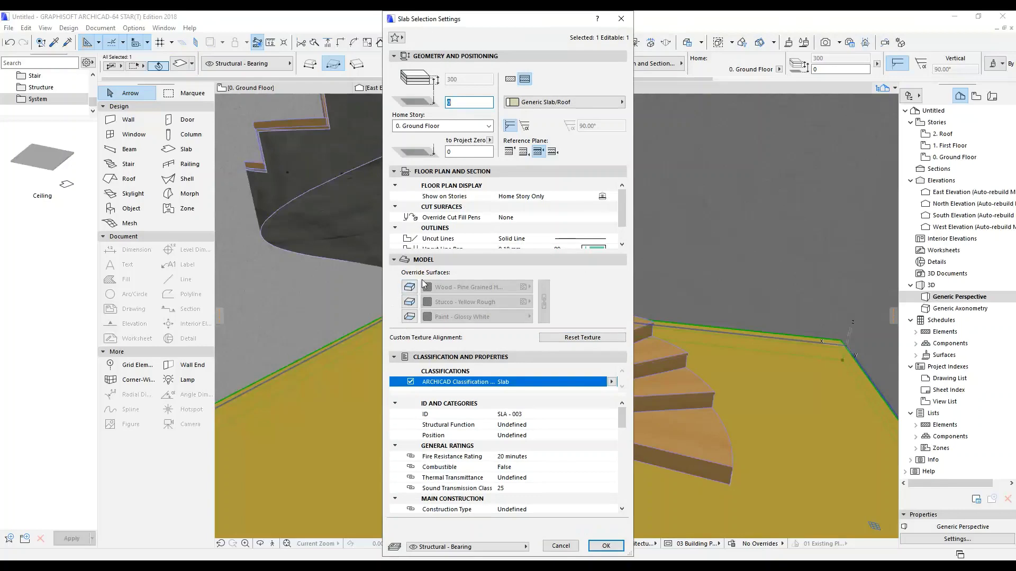
left_click(409, 287)
left_click(409, 316)
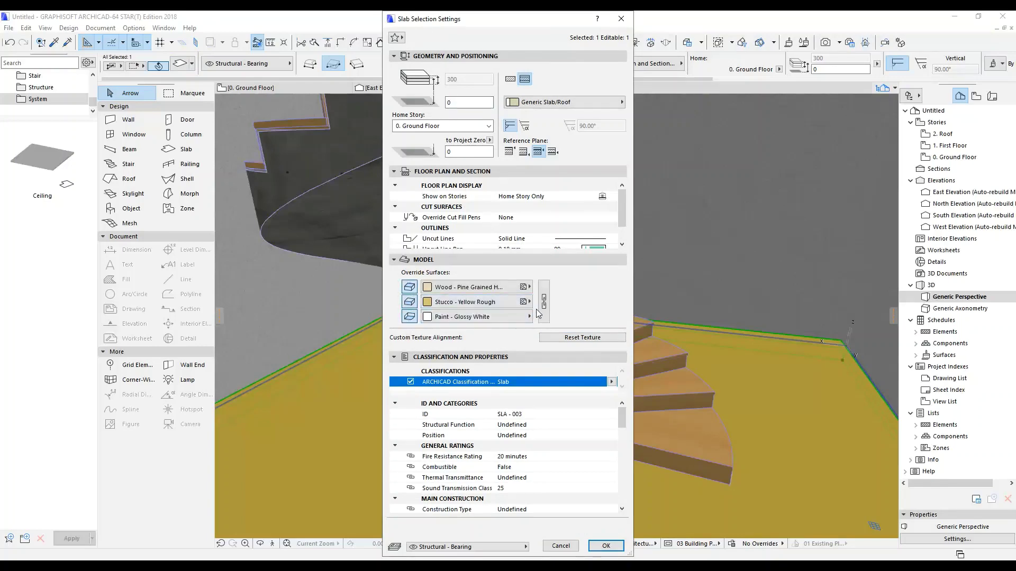
left_click(477, 287)
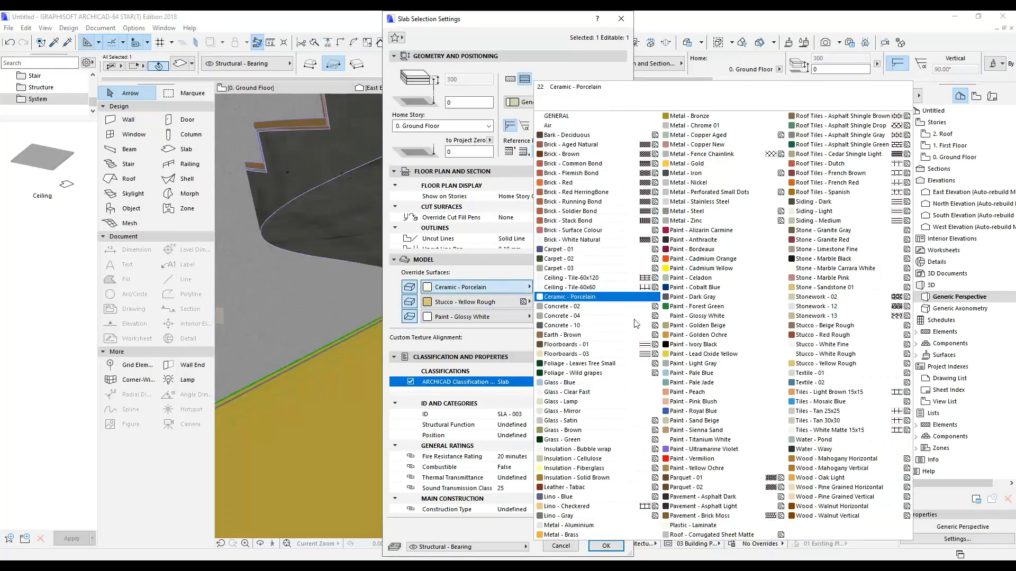
left_click(845, 473)
left_click(606, 545)
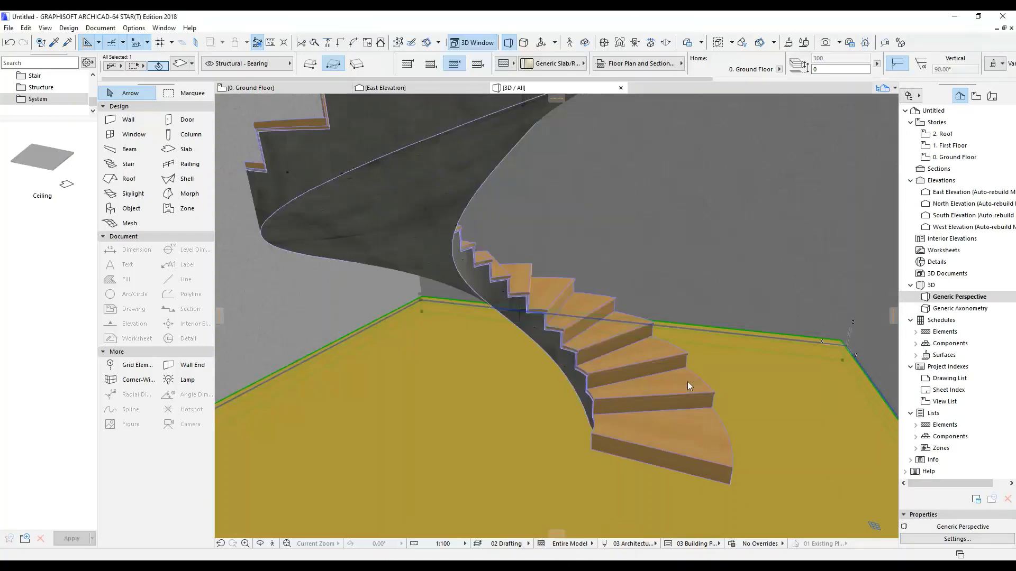
Orbit the 3D view, check the stair on the Ground Floor plan, then select it in 3D
key("Escape")
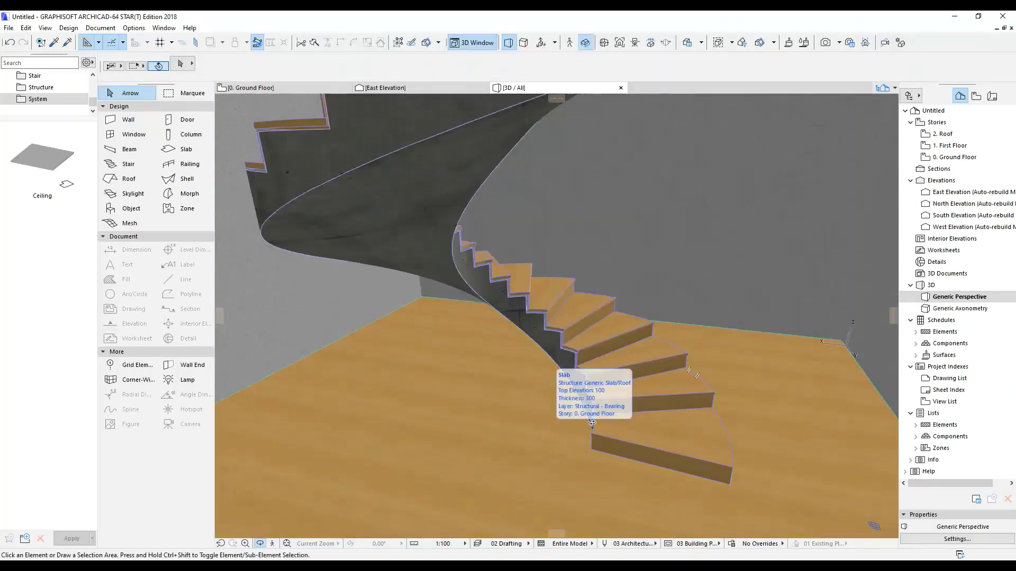
mouse_move(553, 365)
middle_mouse_down("shift")
mouse_move(591, 332)
mouse_move(658, 363)
mouse_move(621, 396)
mouse_move(636, 408)
middle_mouse_up("shift")
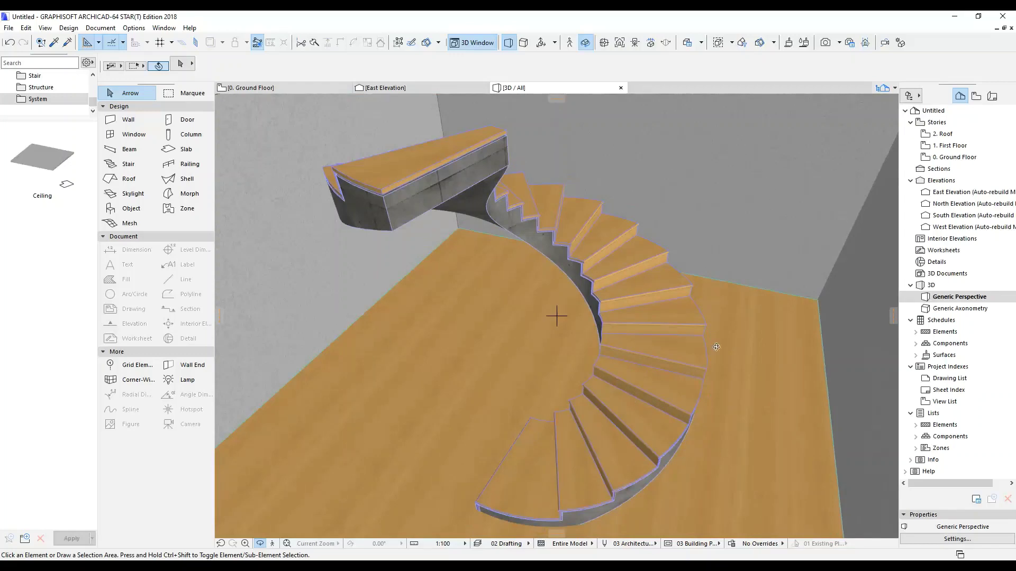
middle_click_drag(598, 351, 662, 370, "shift")
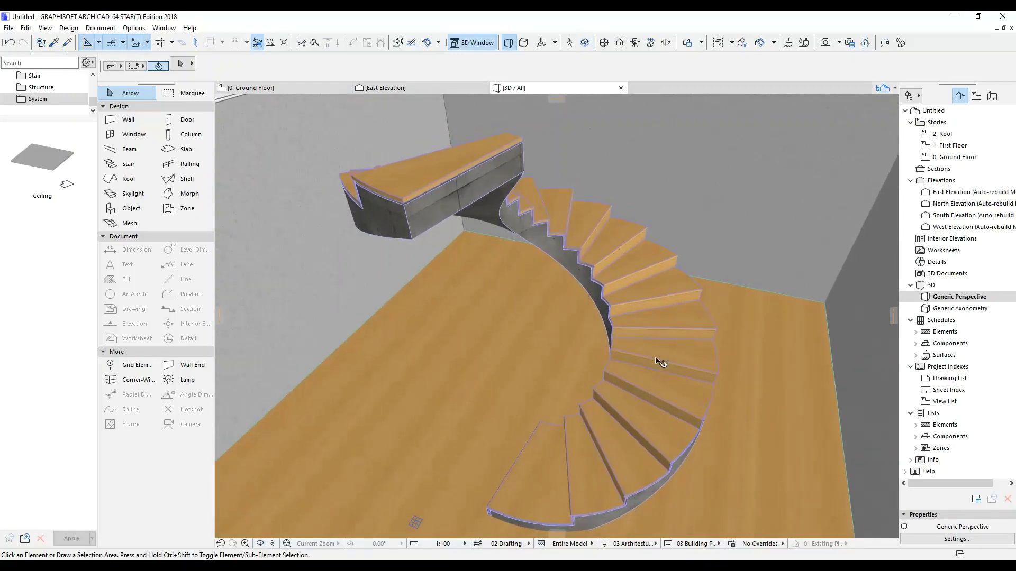
left_click(277, 88)
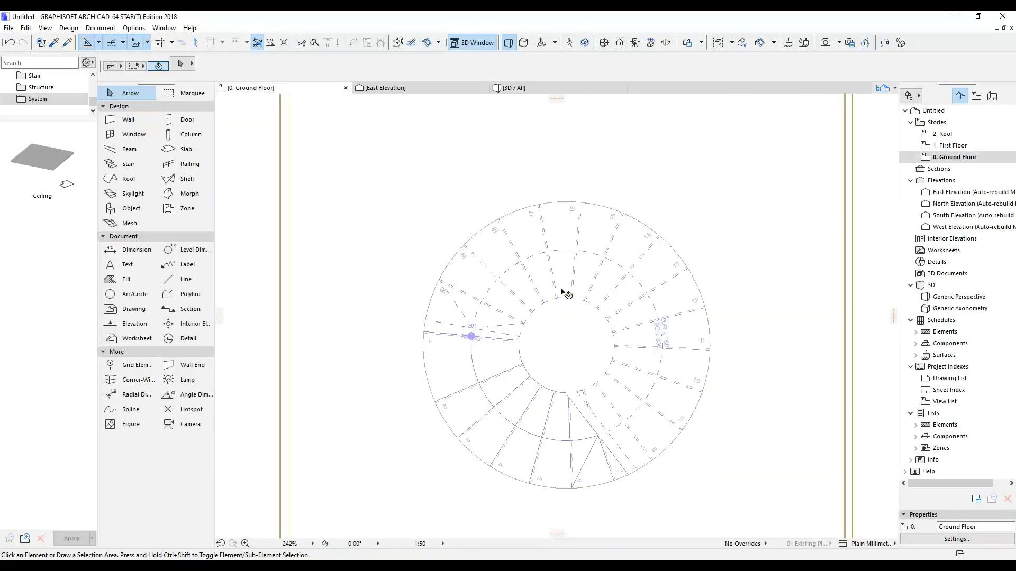
left_click(550, 291)
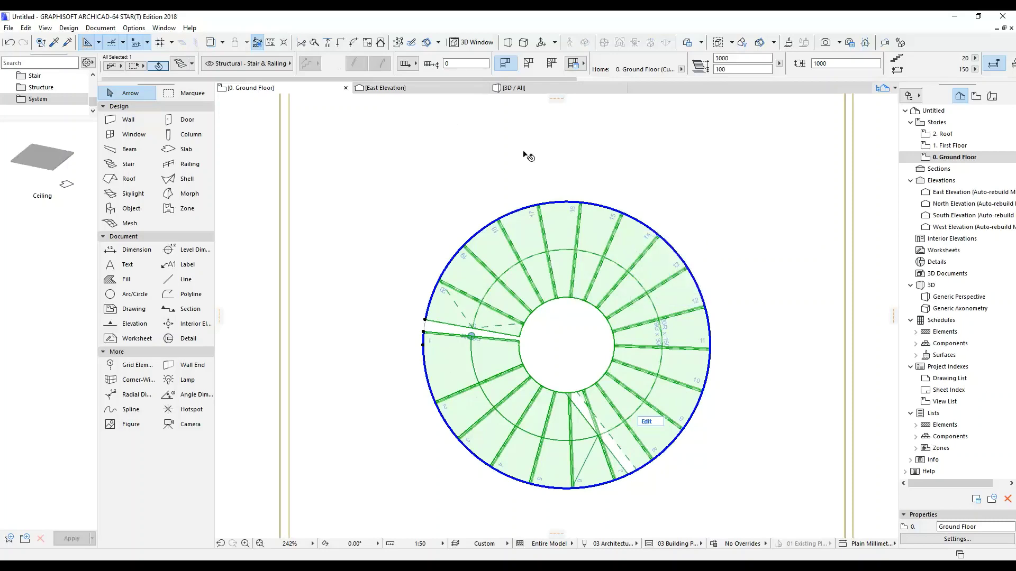
left_click(525, 91)
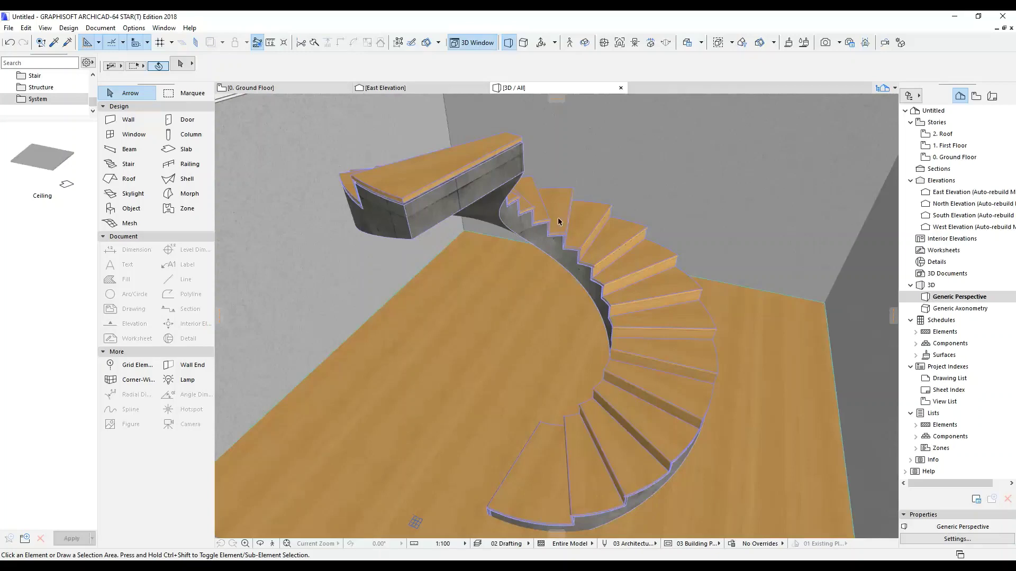
left_click(560, 222)
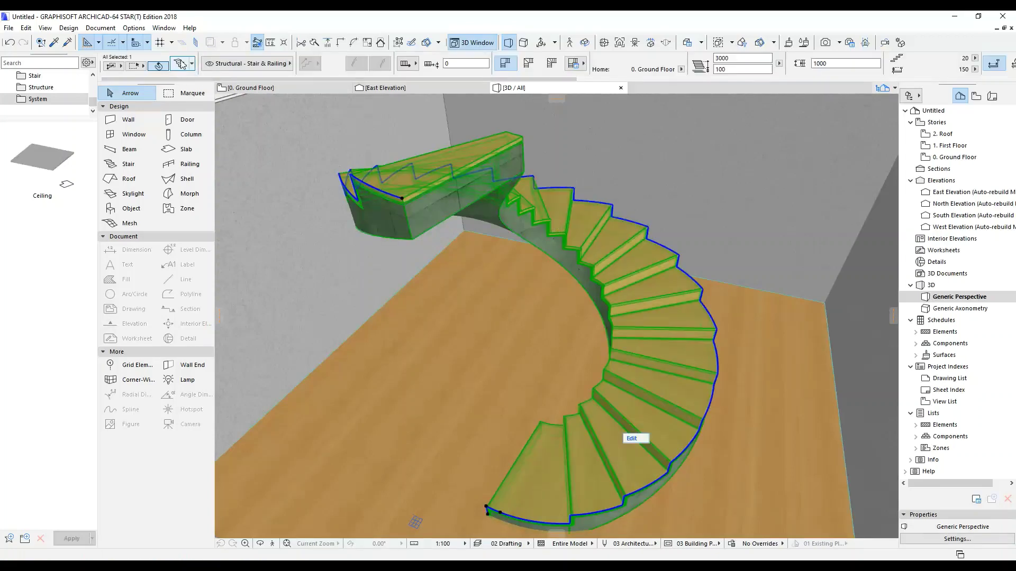
Set the stair's flight and landing structure to Stringers Only
left_click(180, 64)
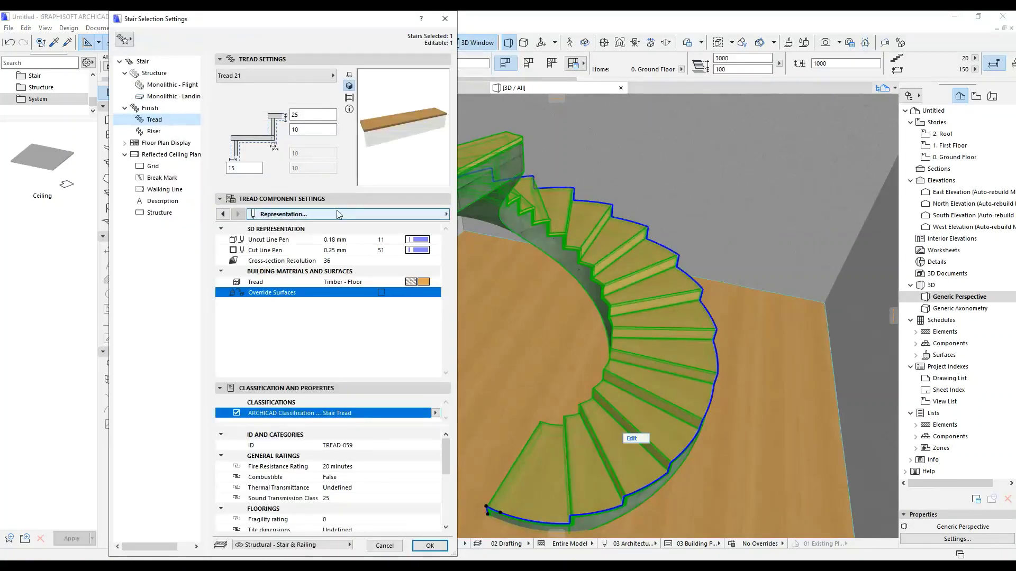
left_click(159, 73)
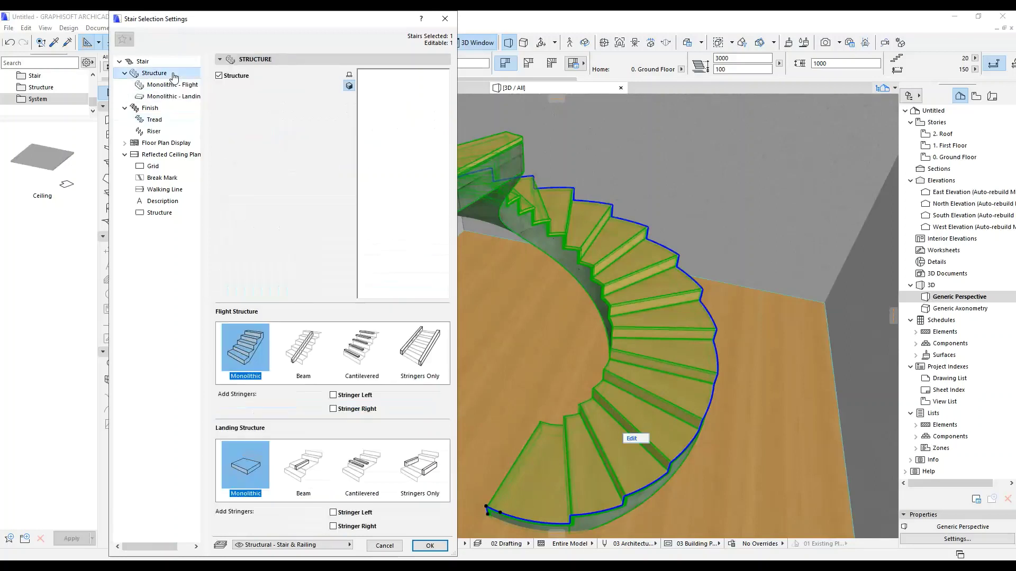
left_click(419, 346)
left_click(419, 466)
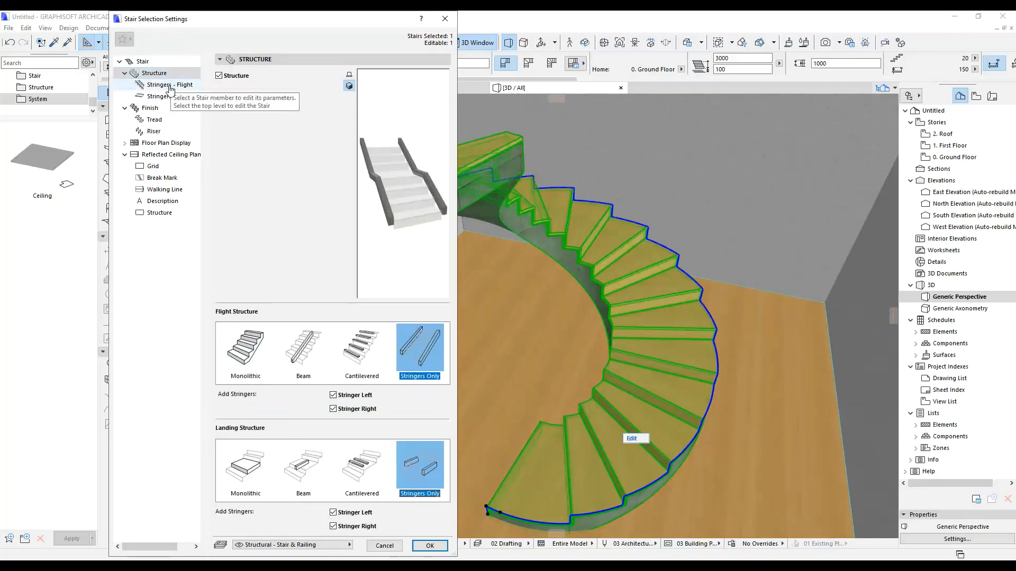
left_click(428, 546)
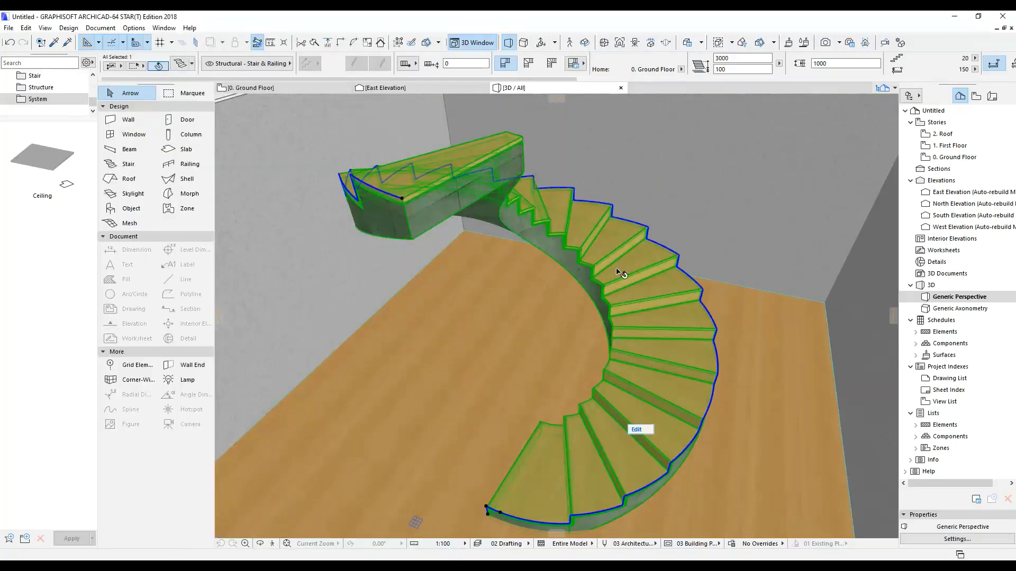
Orbit around the updated stair and select it again
key("Escape")
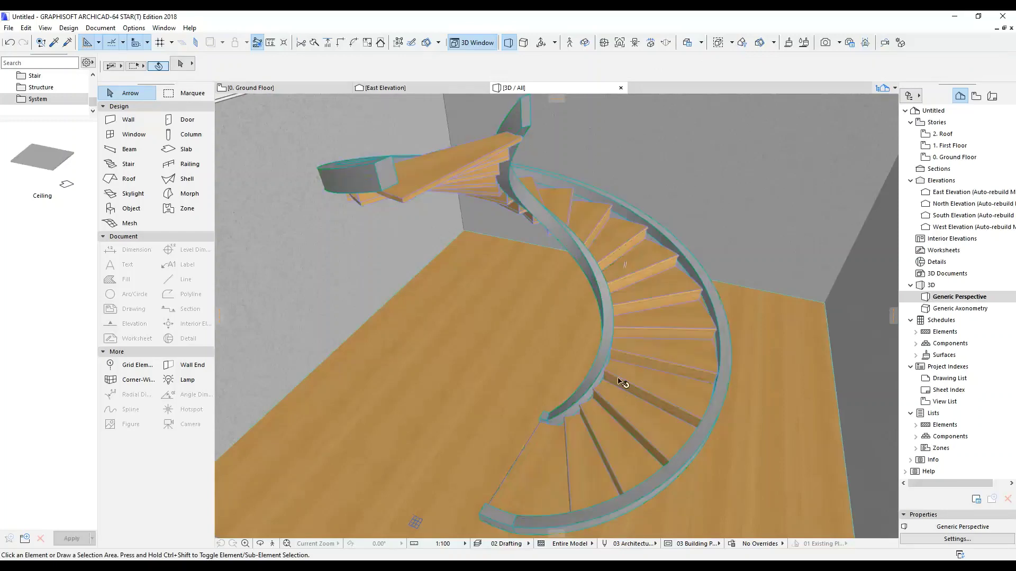
scroll(622, 369, "up", 3)
scroll(621, 368, "down", 3)
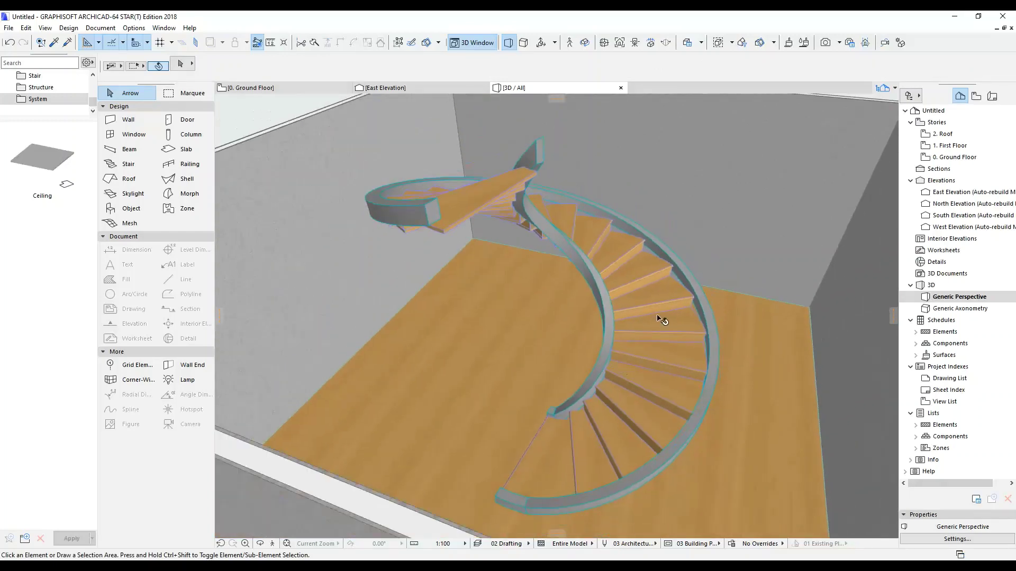
middle_click_drag(622, 369, 652, 368, "shift")
left_click(614, 456)
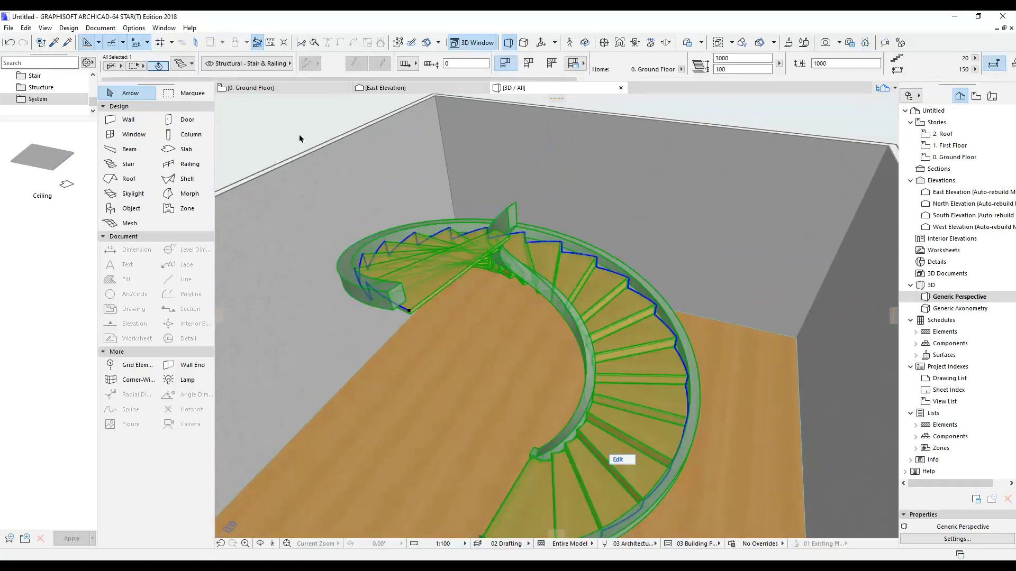
Size both the flight and landing stringers at 300 × 25
double_click(551, 300)
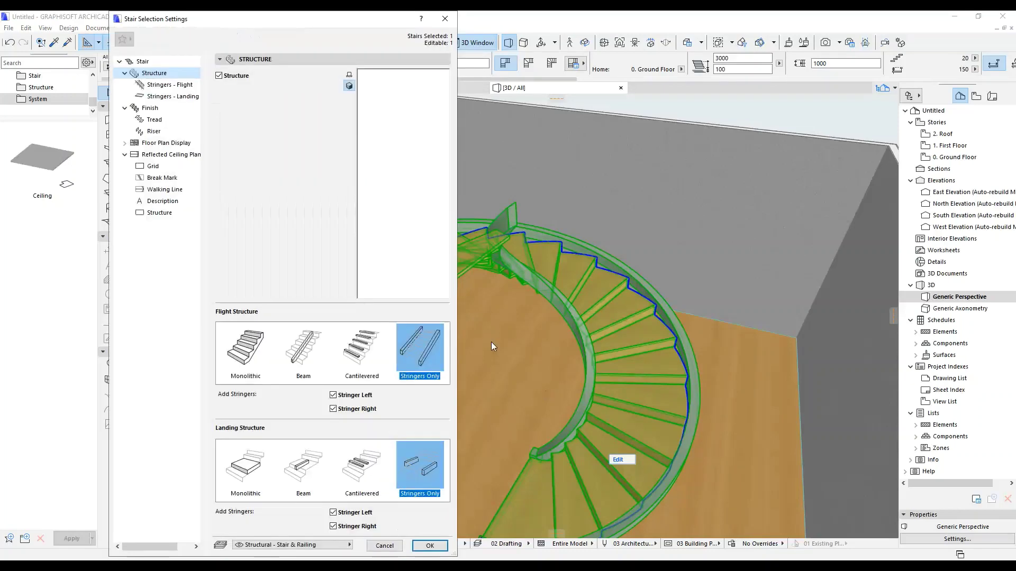
left_click(170, 85)
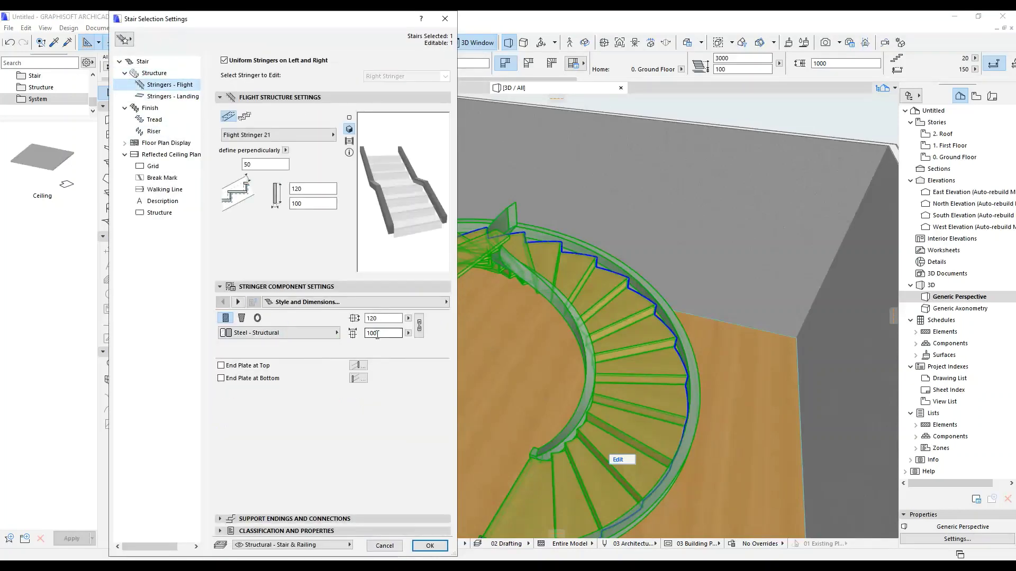
left_click(382, 335)
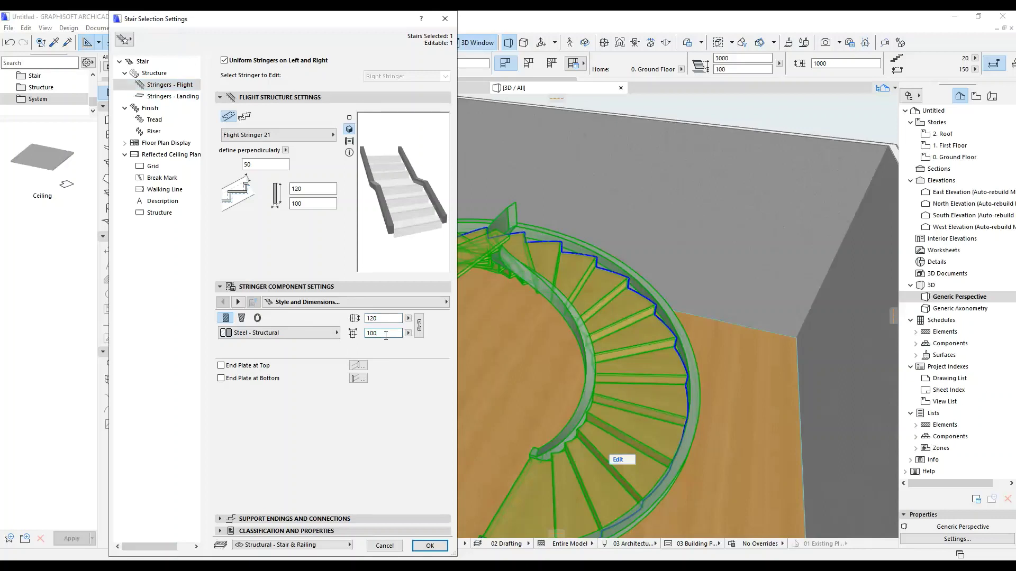
left_click(391, 317)
type("300")
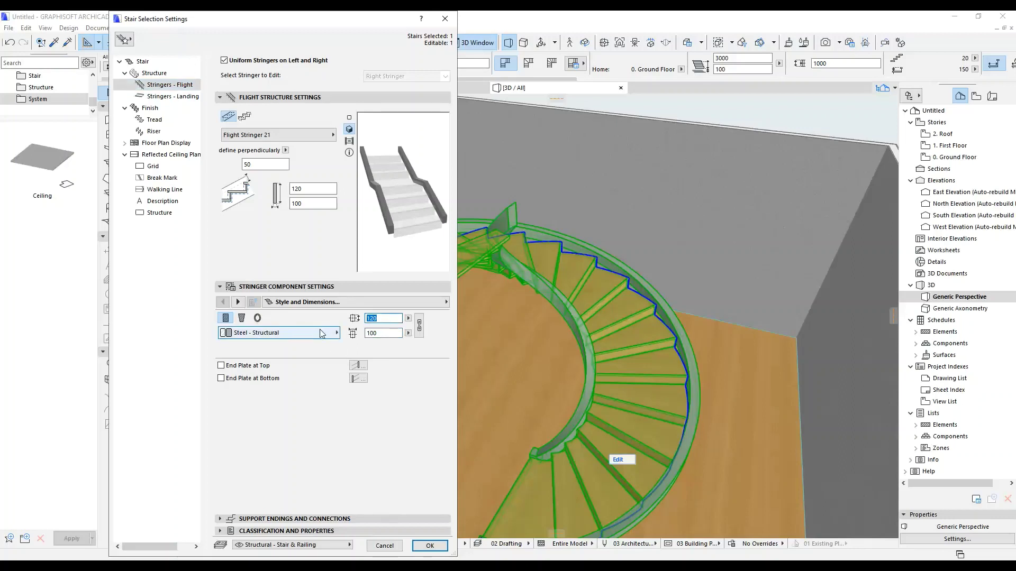
left_click(370, 334)
type("25")
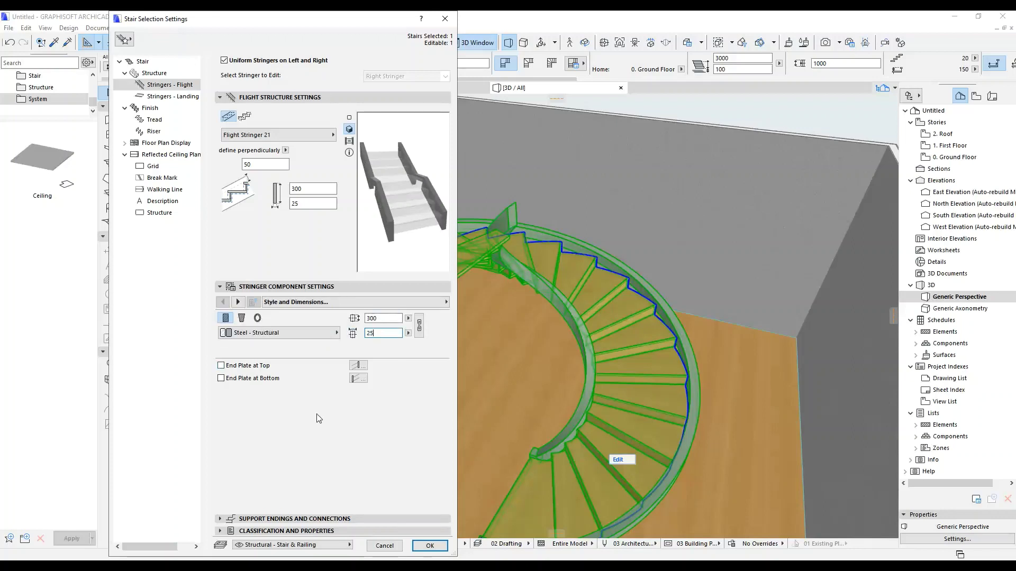
key("Tab")
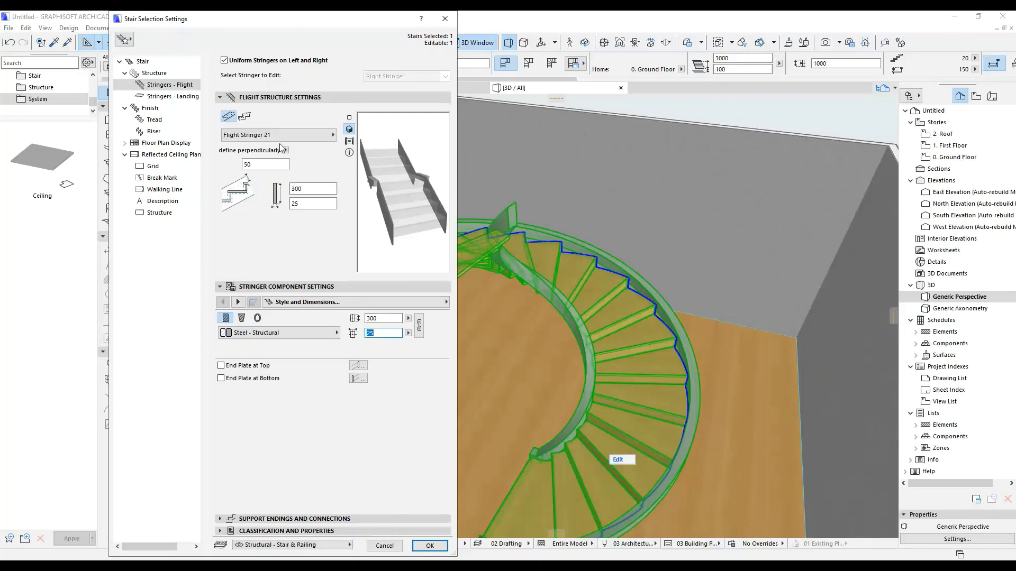
left_click(170, 96)
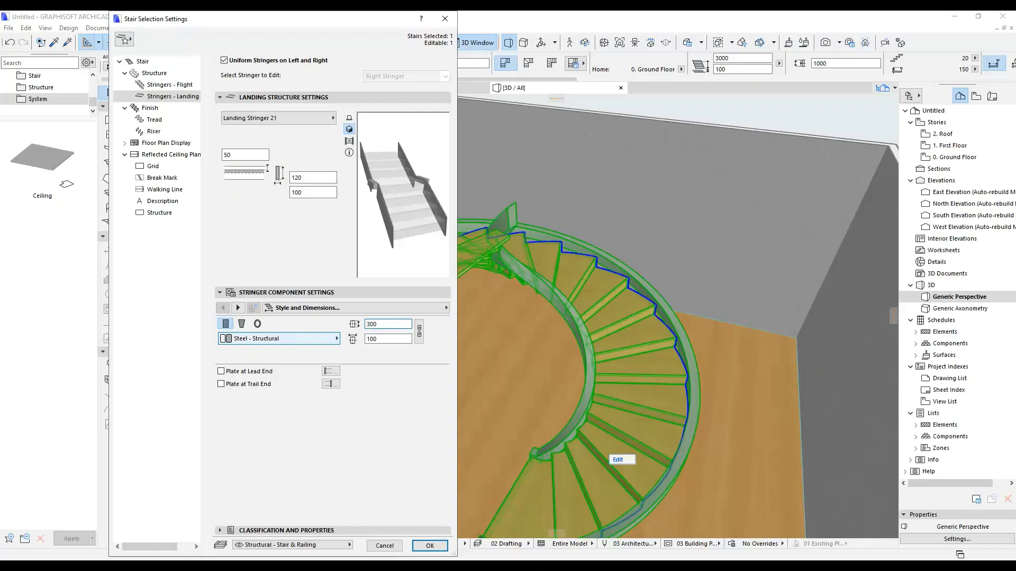
key("Tab")
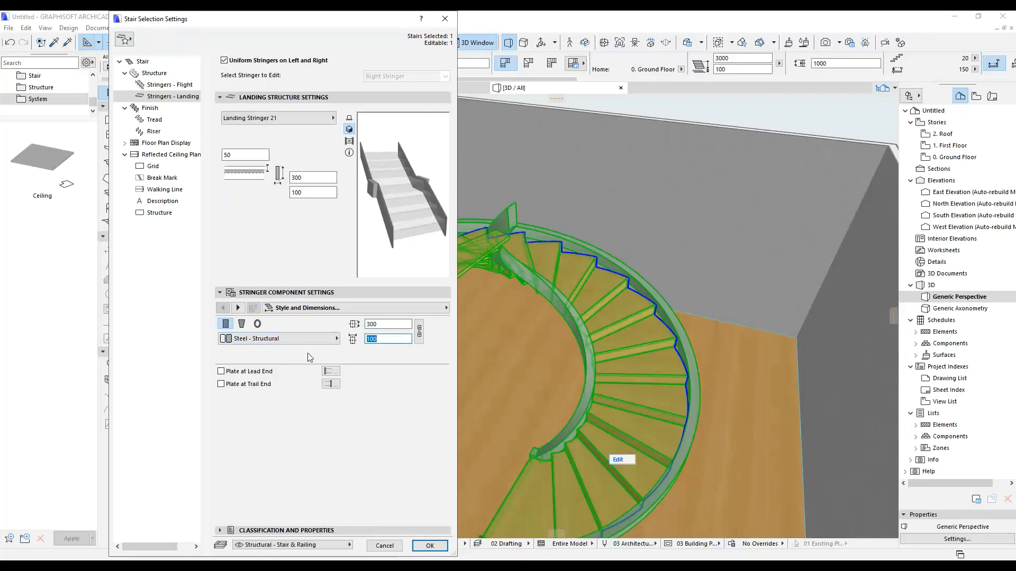
type("25")
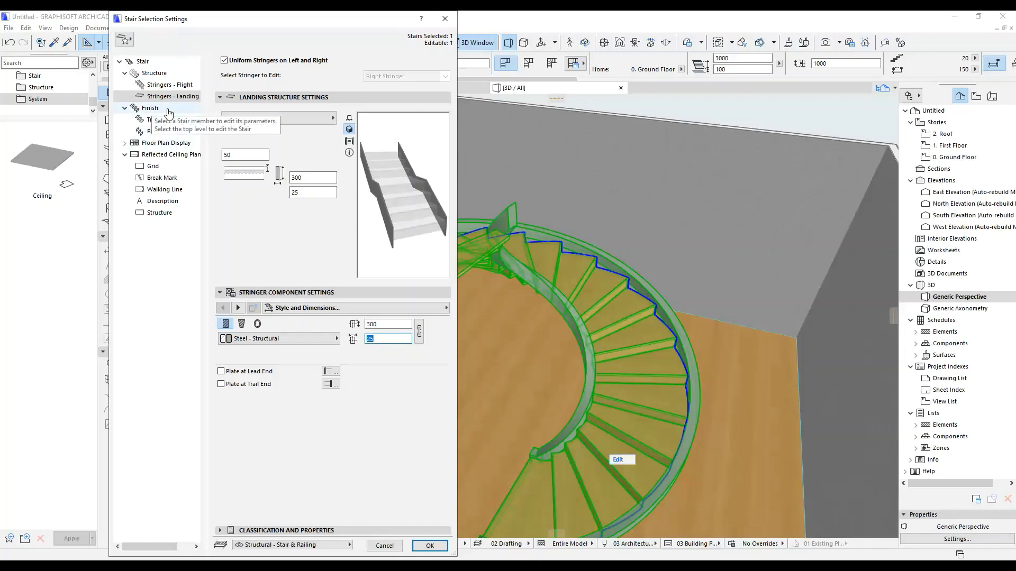
left_click(428, 546)
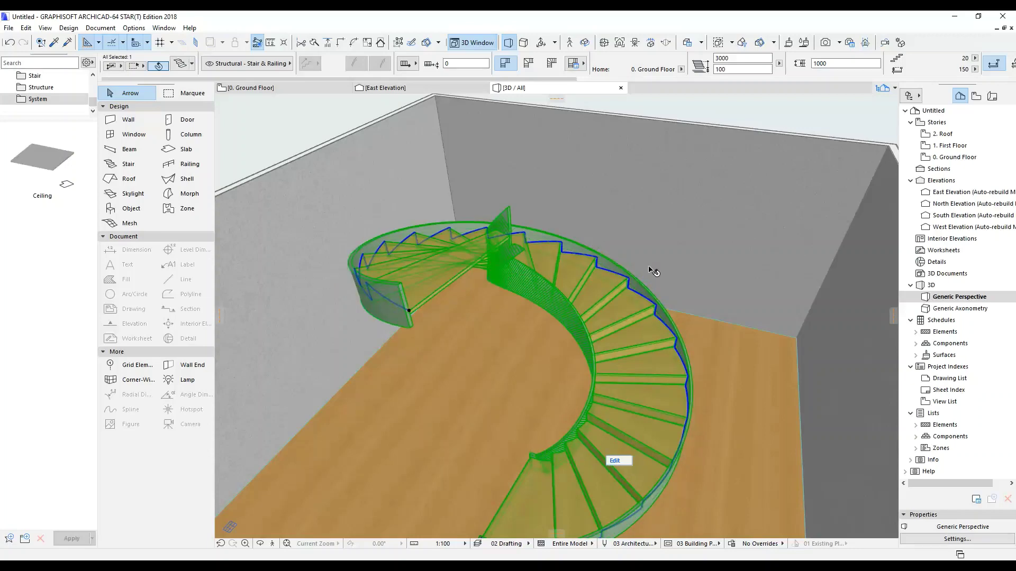
Orbit to view the tall stringers from several sides, then select the spiral stair
key("Escape")
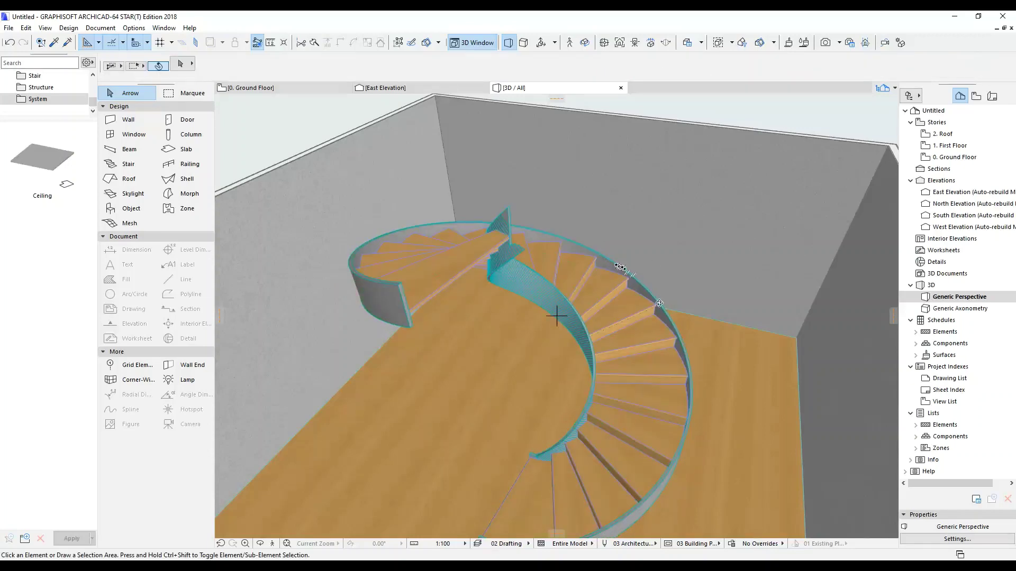
mouse_move(556, 316)
middle_mouse_down("shift")
mouse_move(612, 318)
mouse_move(390, 316)
middle_mouse_up("shift")
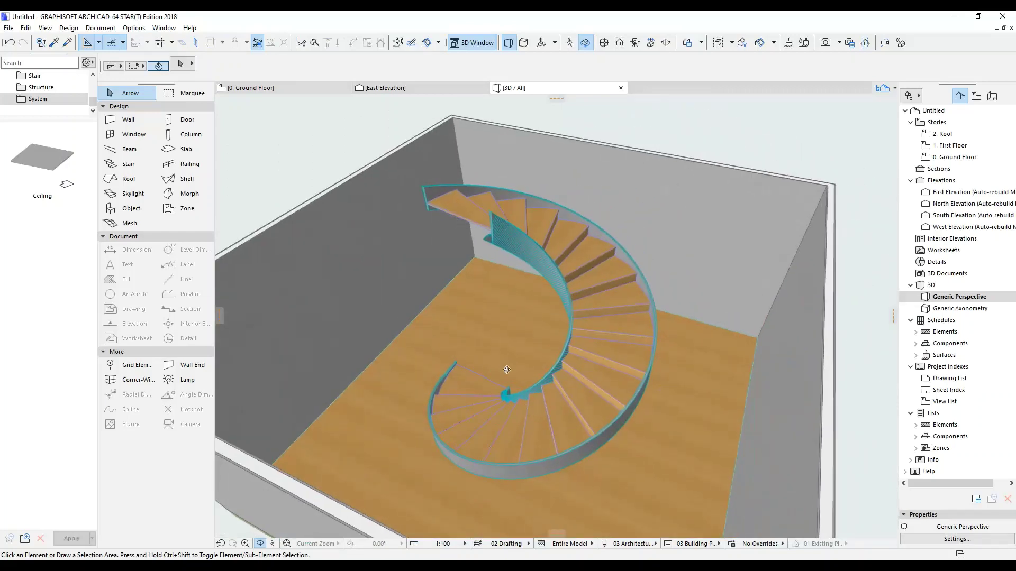
mouse_move(506, 370)
middle_mouse_down("shift")
mouse_move(619, 313)
mouse_move(680, 388)
mouse_move(555, 316)
middle_mouse_up("shift")
scroll(556, 315, "up", 3)
scroll(596, 422, "up", 2)
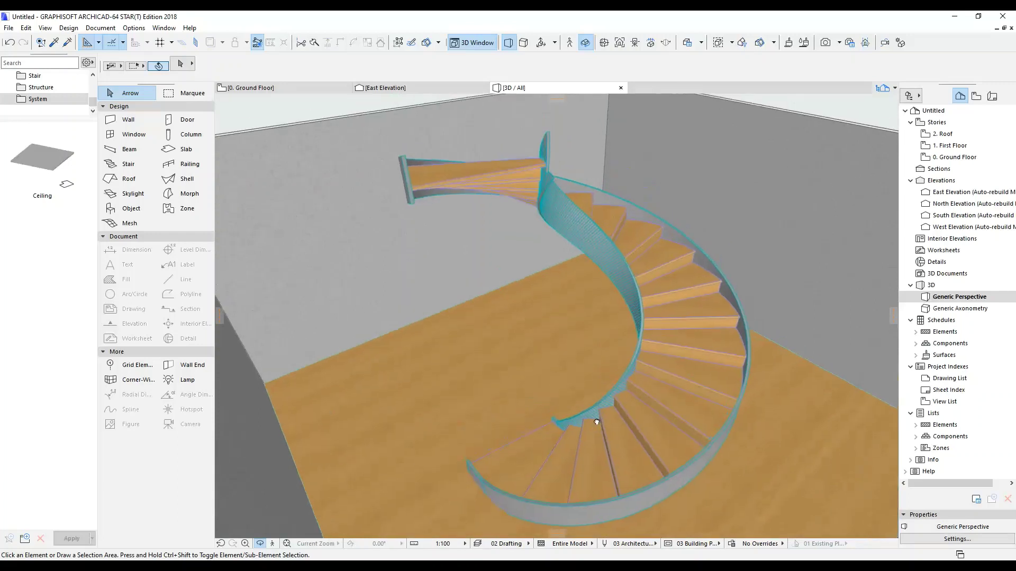
mouse_move(597, 421)
middle_mouse_down("shift")
mouse_move(594, 413)
mouse_move(563, 417)
middle_mouse_up("shift")
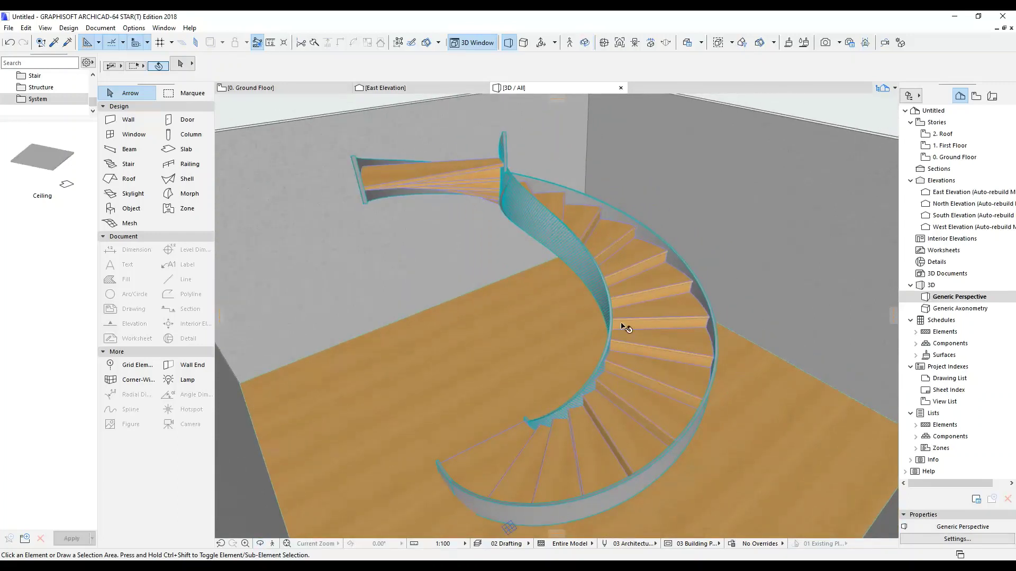
left_click(629, 430)
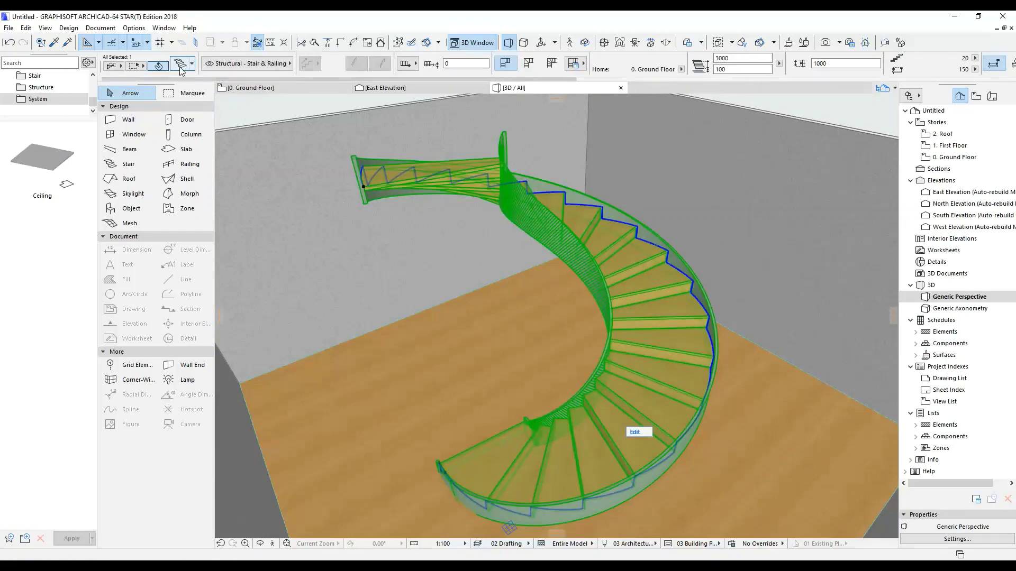
Uncheck Riser on Tread under Finish > Riser, then reselect the stair in 3D
key("ctrl+t")
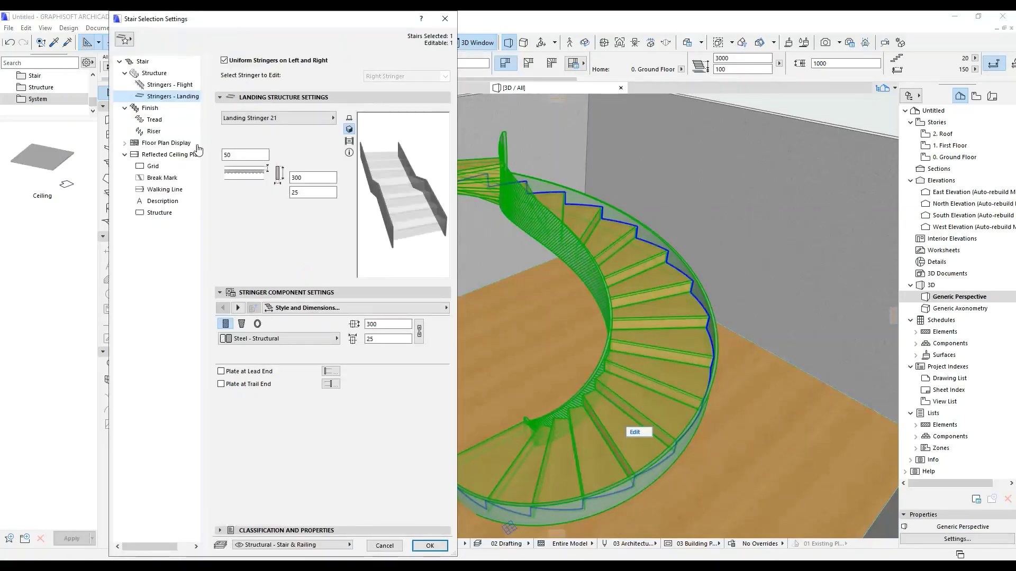
left_click(168, 109)
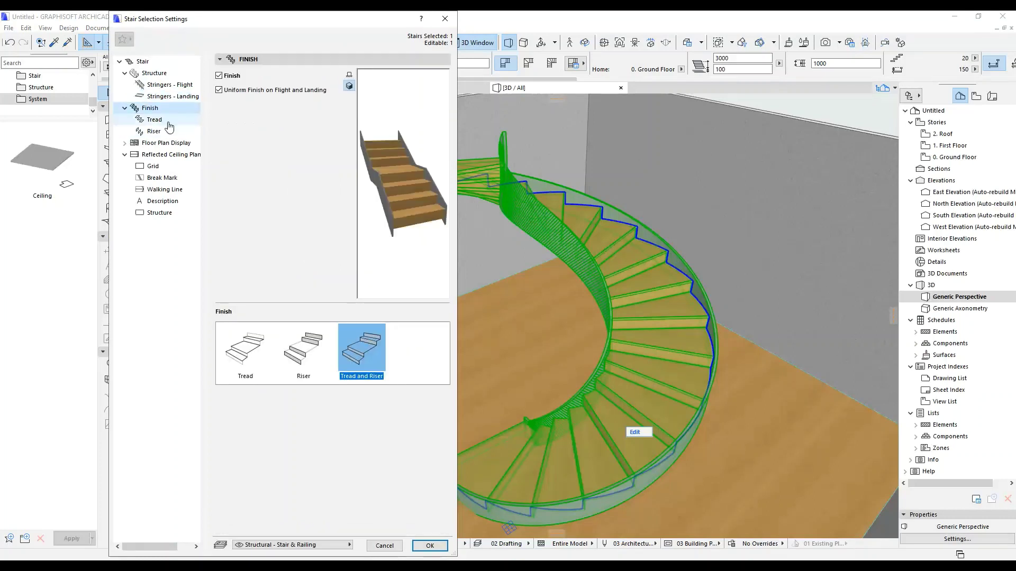
left_click(156, 120)
left_click(154, 131)
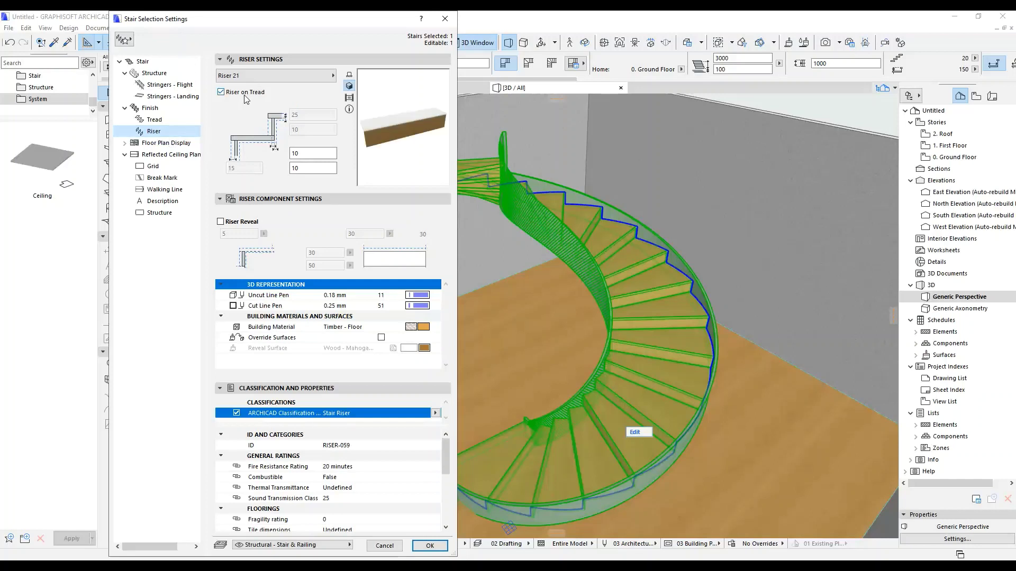
left_click(243, 93)
left_click(430, 545)
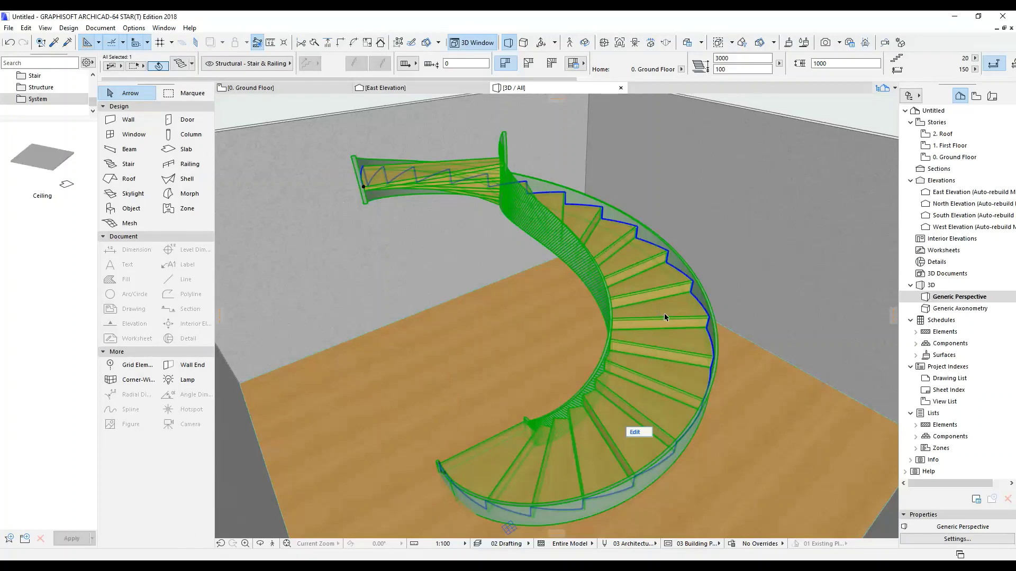
double_click(709, 272)
scroll(603, 291, "down", 5)
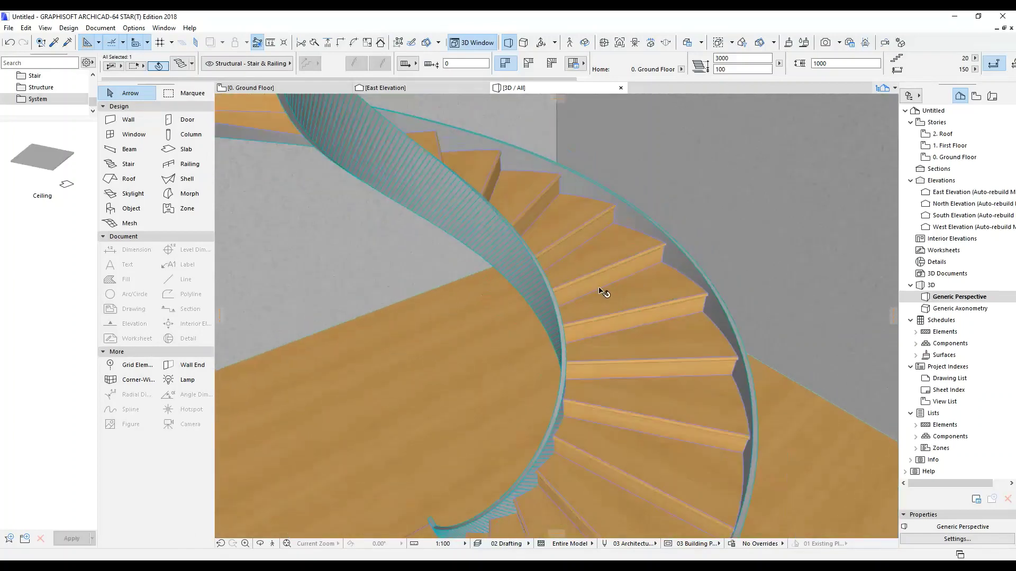
scroll(603, 294, "down", 5)
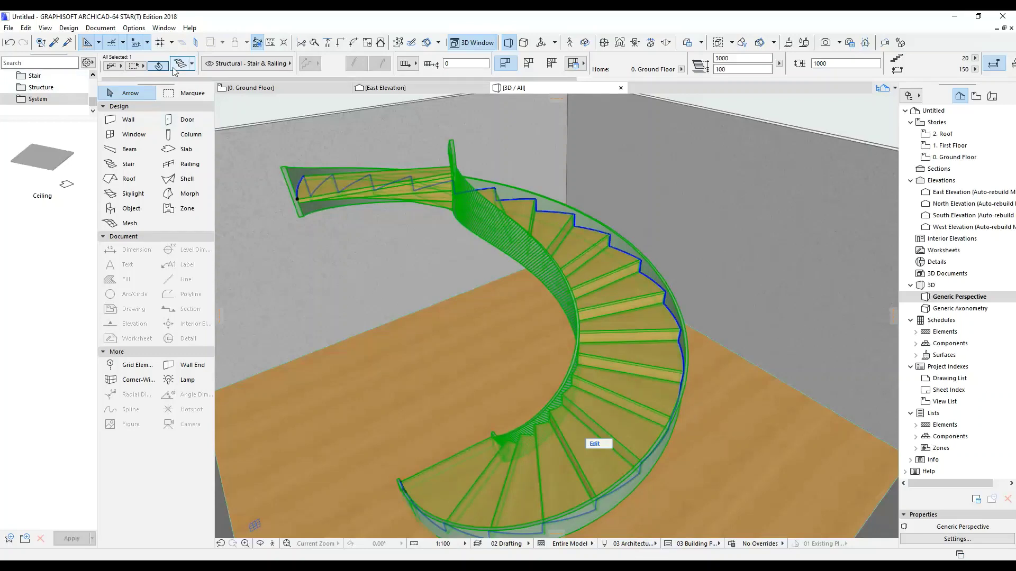
Reopen the stair settings and browse the tread and riser types, keeping Tread 21 and Riser 21
key("ctrl+t")
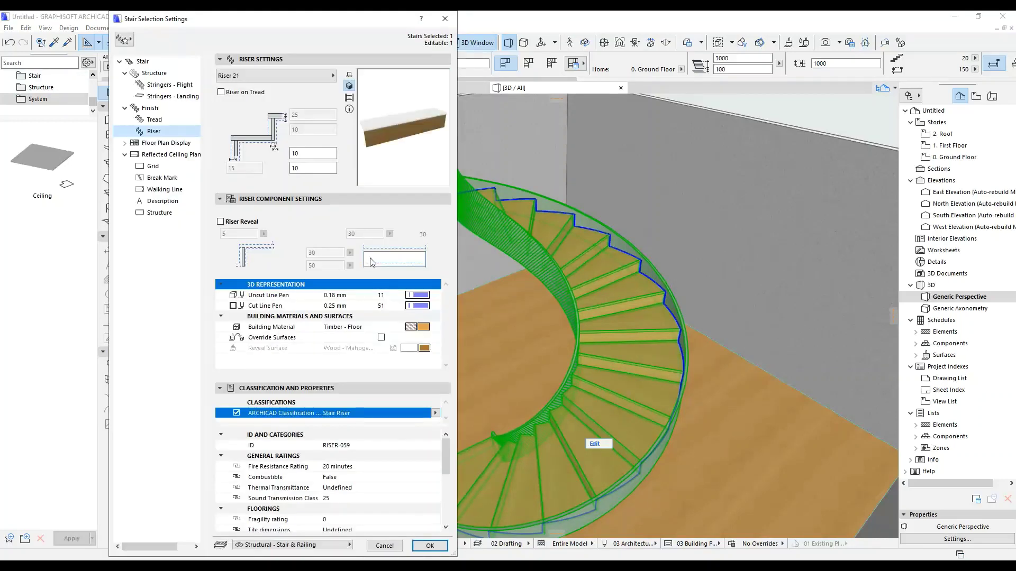
left_click(162, 122)
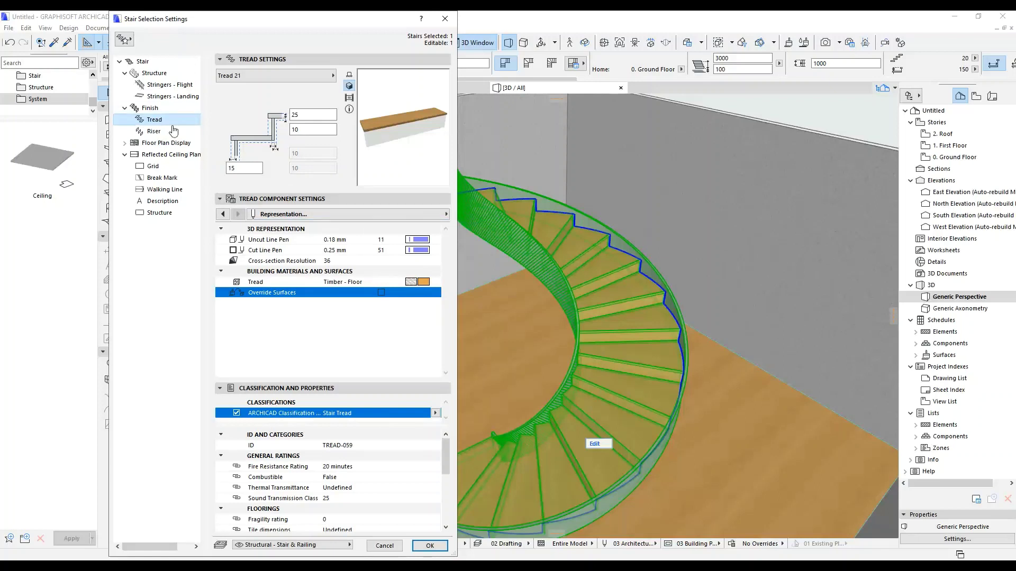
left_click(174, 131)
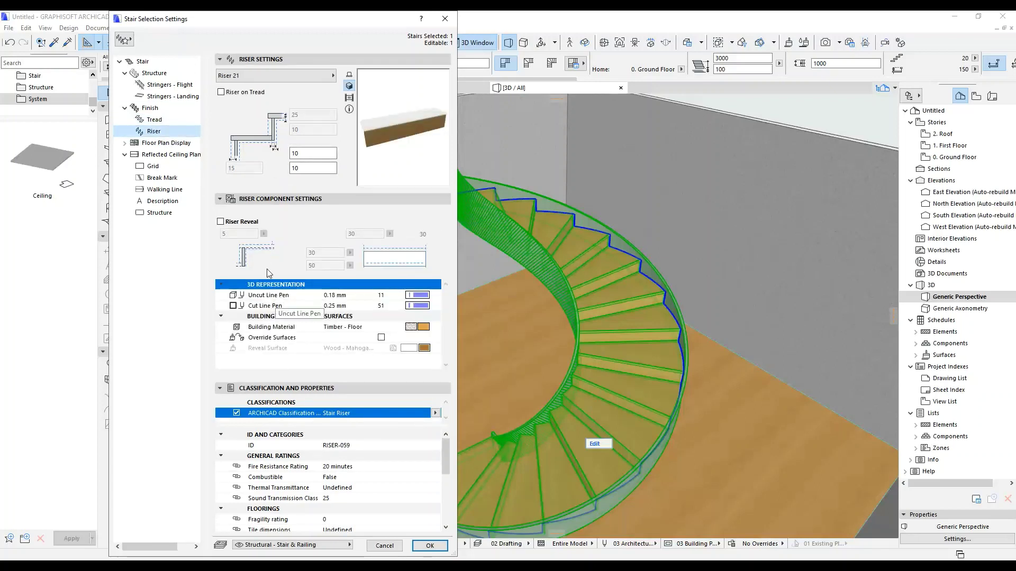
left_click(161, 121)
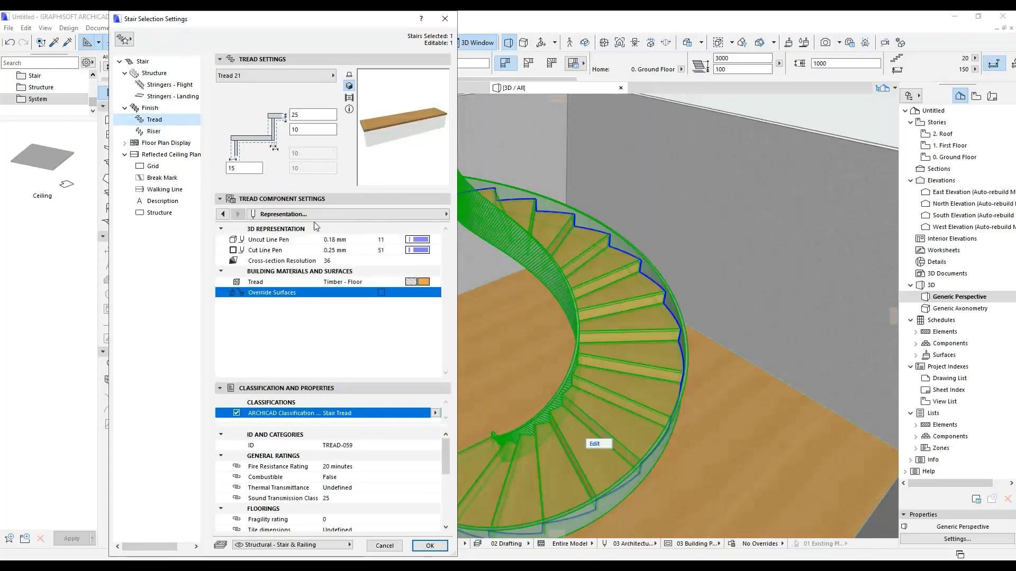
left_click(317, 215)
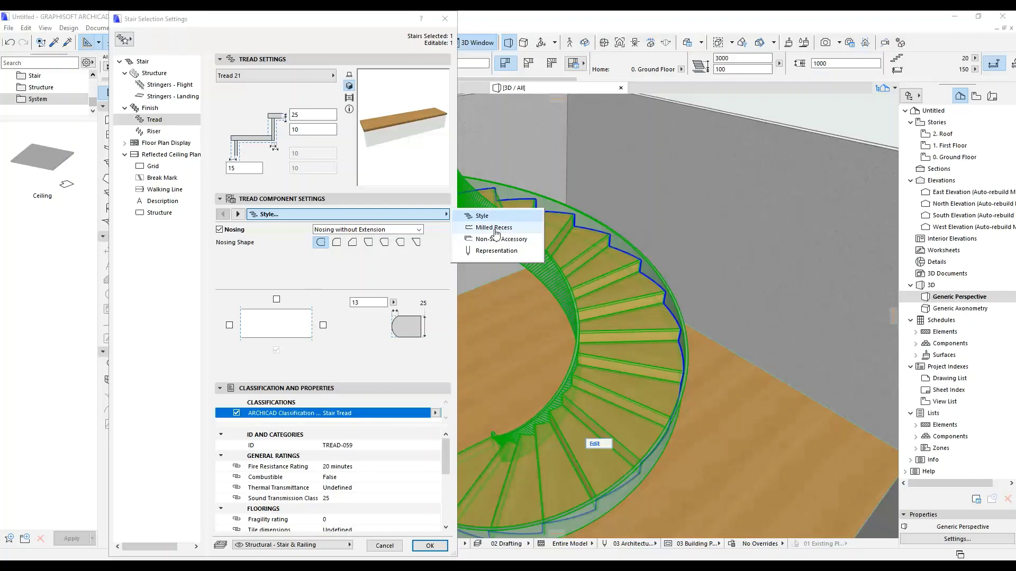
left_click(307, 74)
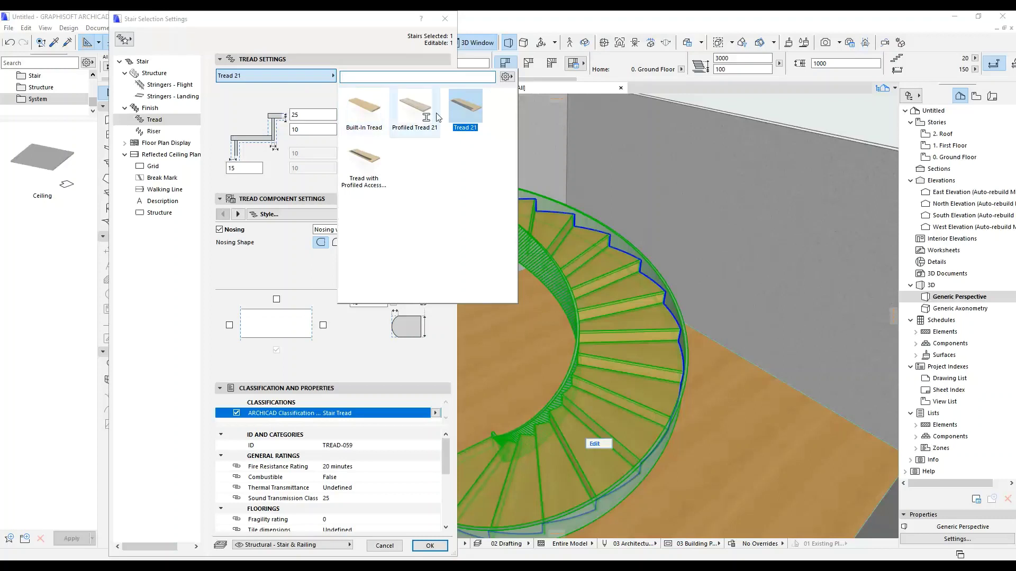
left_click(153, 131)
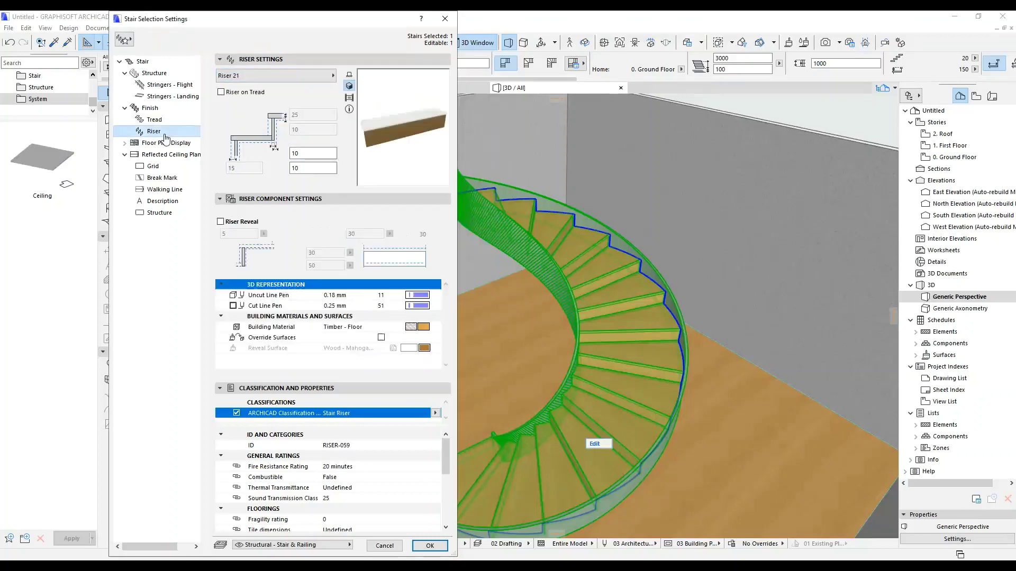
left_click(275, 76)
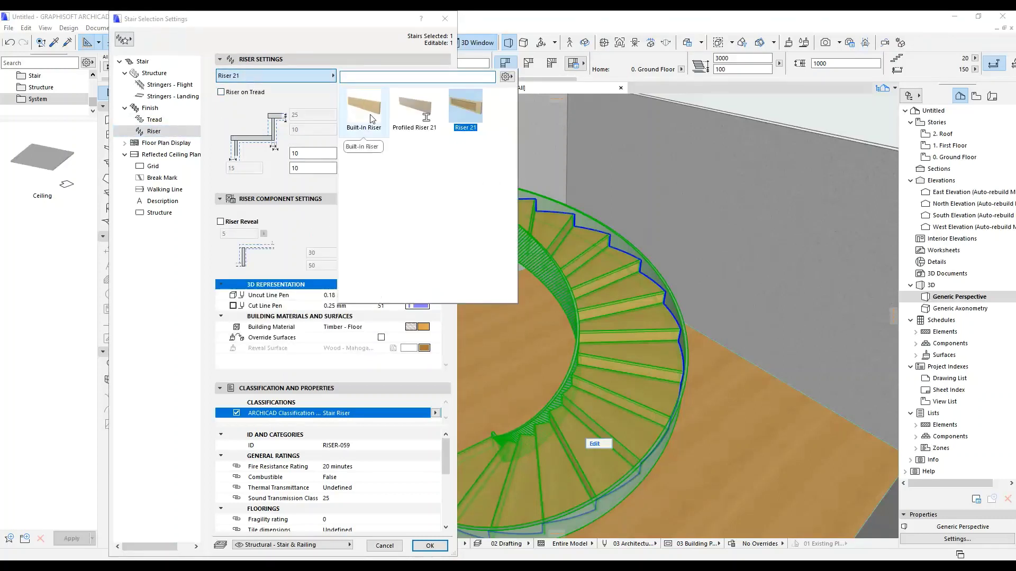
left_click(286, 114)
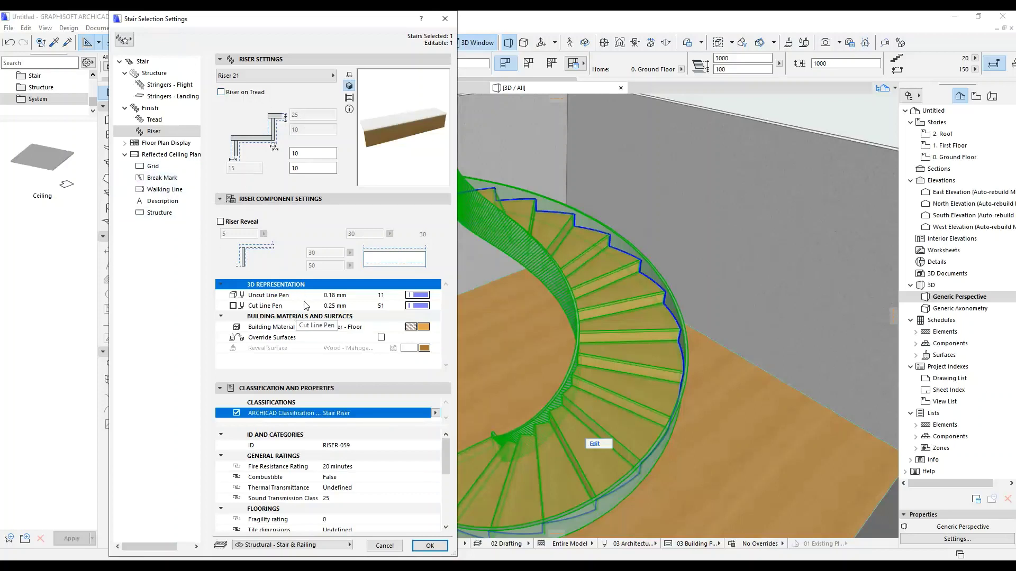
Confirm Riser 21 and Tread 21 as the stair's riser and tread types
left_click(269, 74)
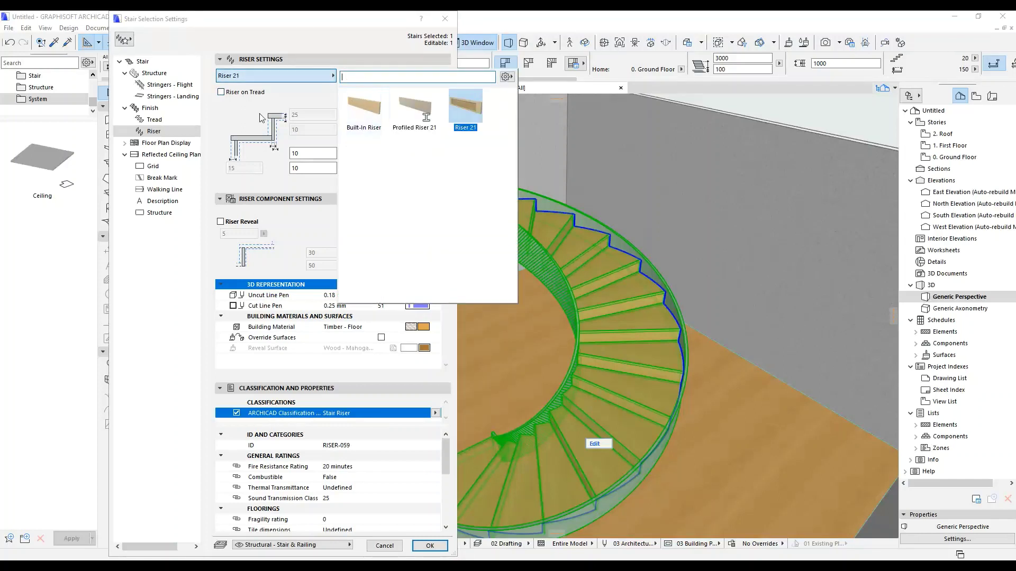
left_click(227, 117)
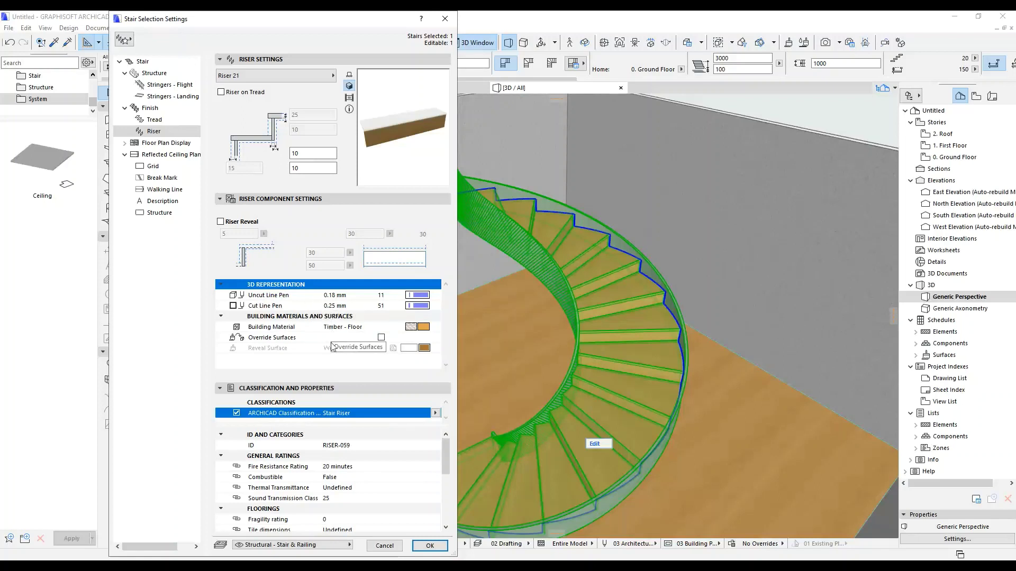
left_click(179, 119)
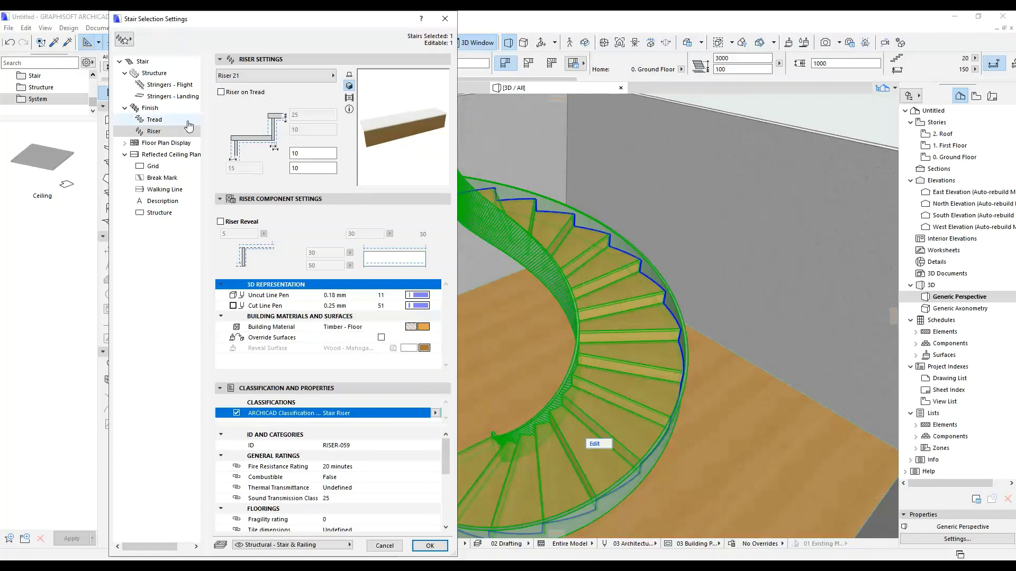
left_click(242, 79)
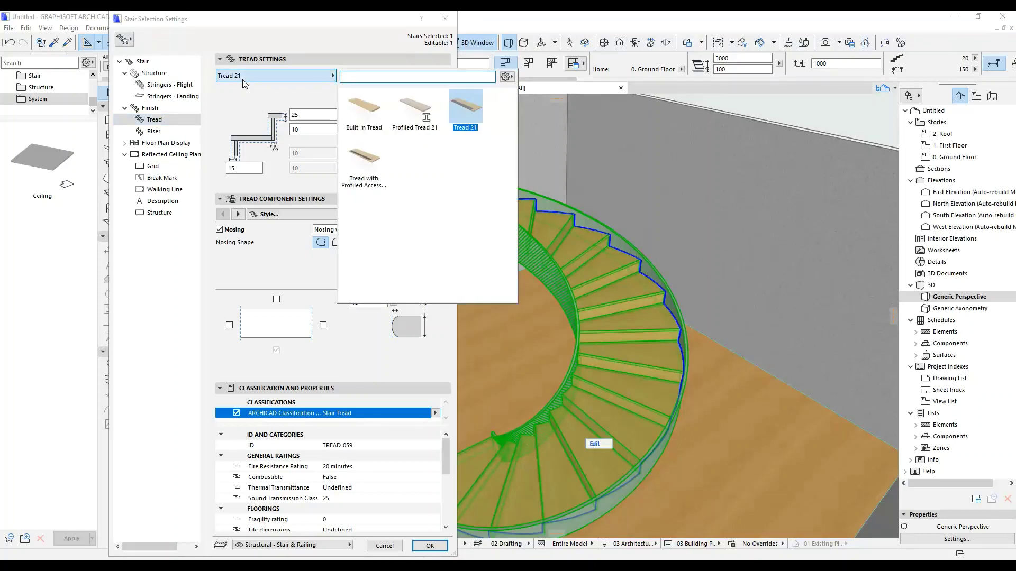
left_click(251, 110)
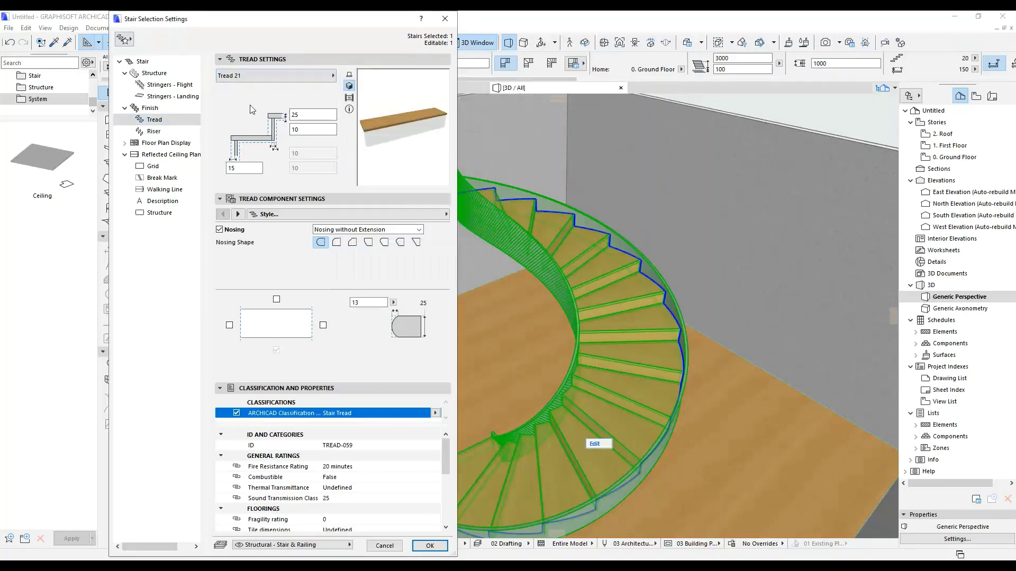
Toggle the Tread 21 nosing off and back on, leaving nosing enabled
left_click(259, 214)
left_click(239, 232)
left_click(237, 230)
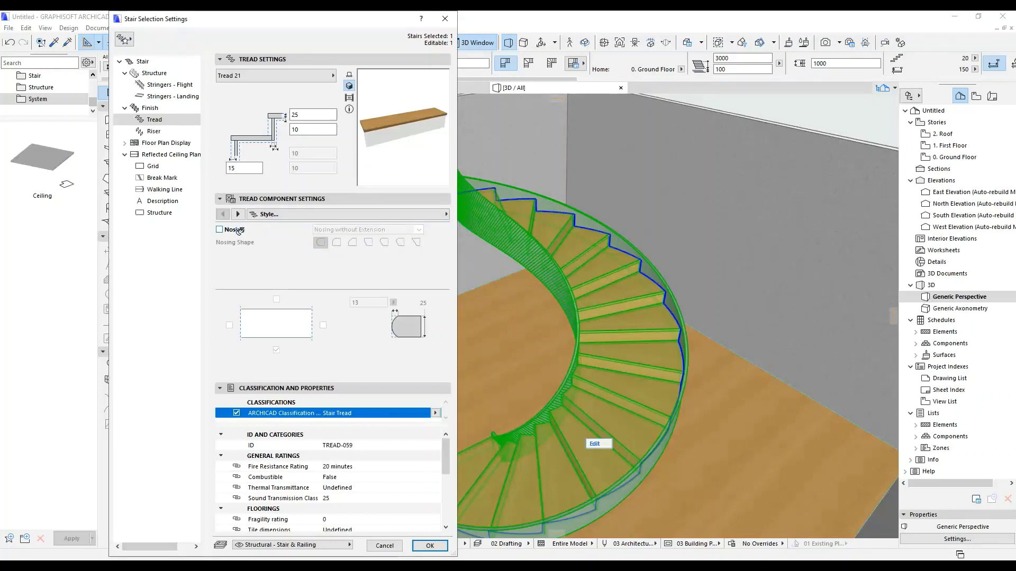
left_click(238, 231)
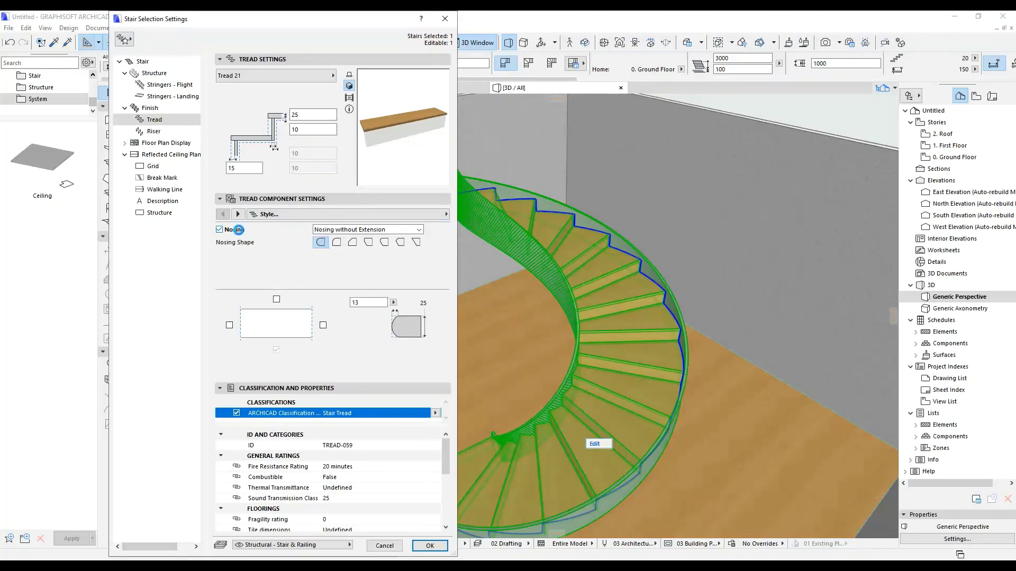
Review the tread's milled recess and Timber - Floor representation, then confirm the stair settings
left_click(317, 214)
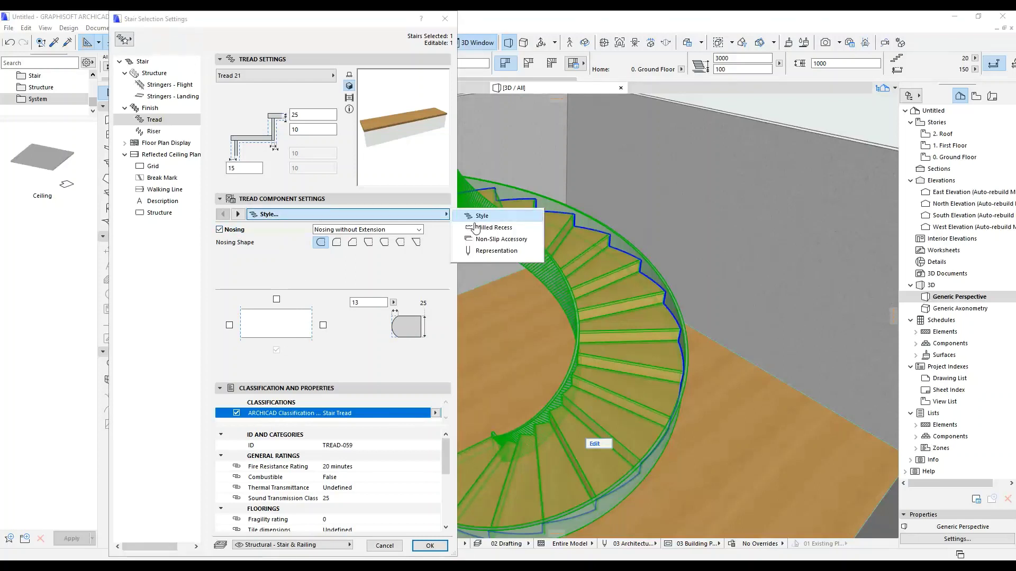
left_click(477, 229)
left_click(477, 240)
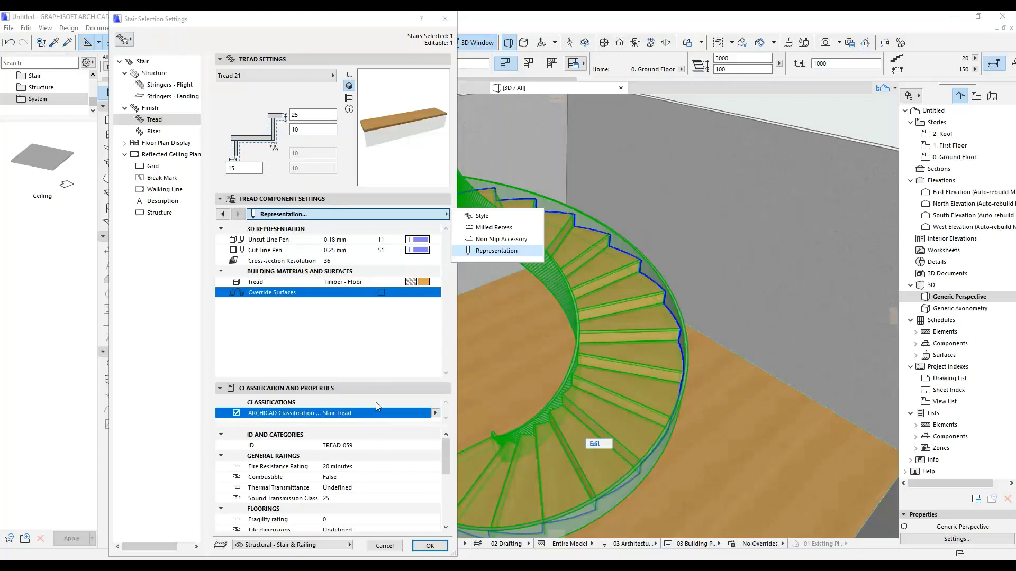
left_click(426, 552)
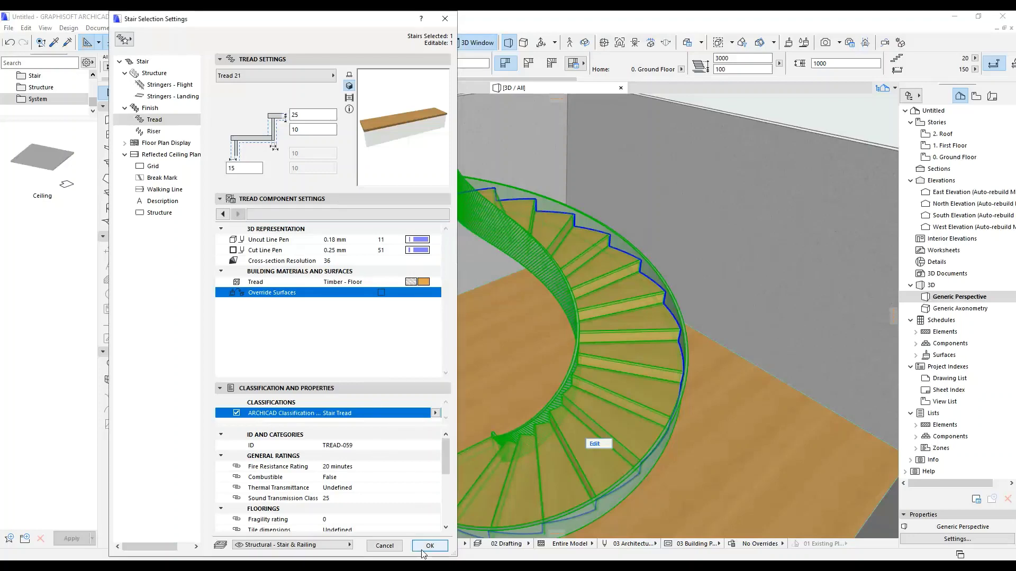
left_click(438, 544)
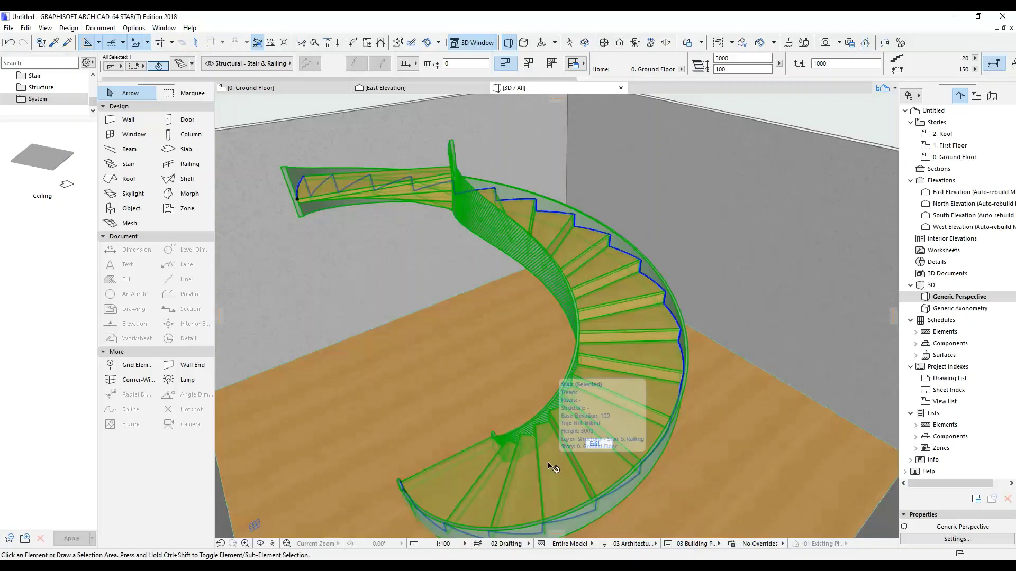
Change the spiral stair's finish from Tread and Riser to Tread only, and orbit to view the open steps
right_click(555, 566)
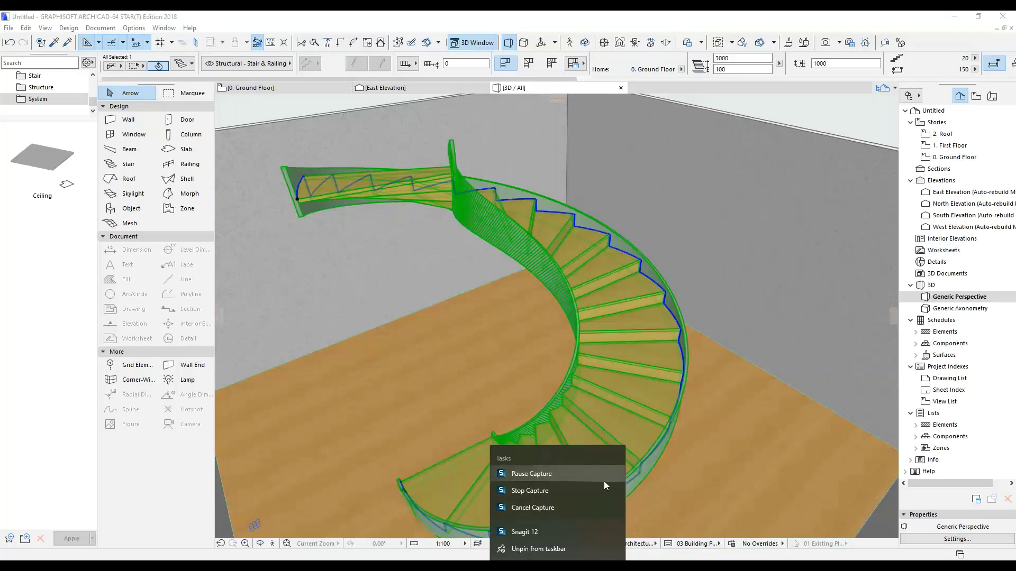
left_click(616, 435)
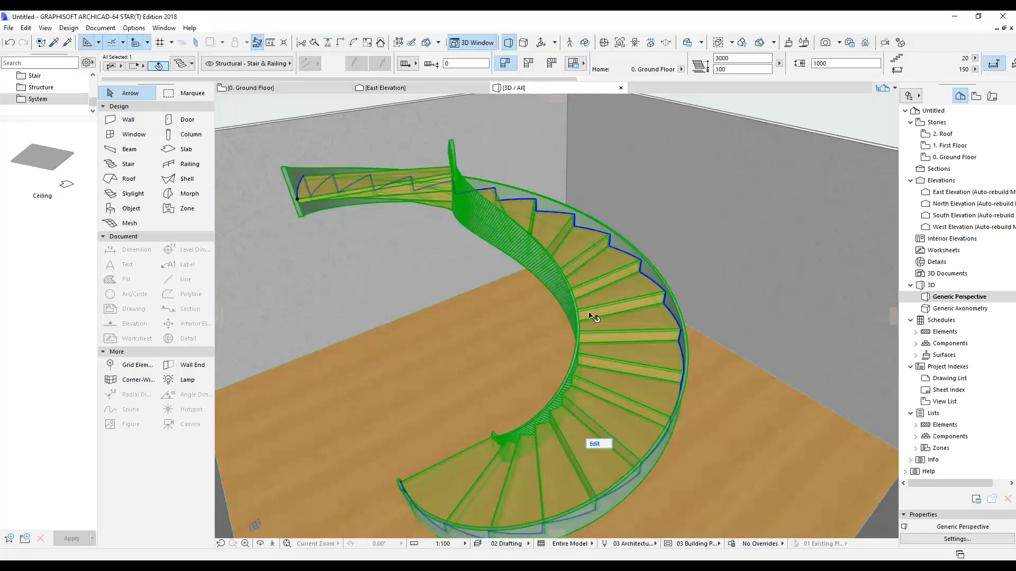
double_click(443, 299)
left_click(154, 120)
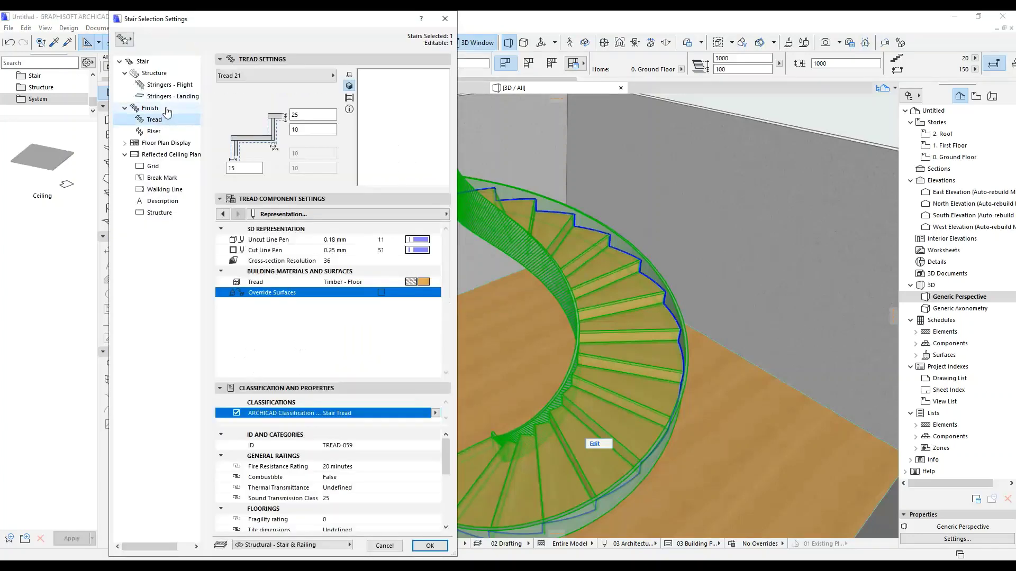
left_click(149, 108)
left_click(259, 353)
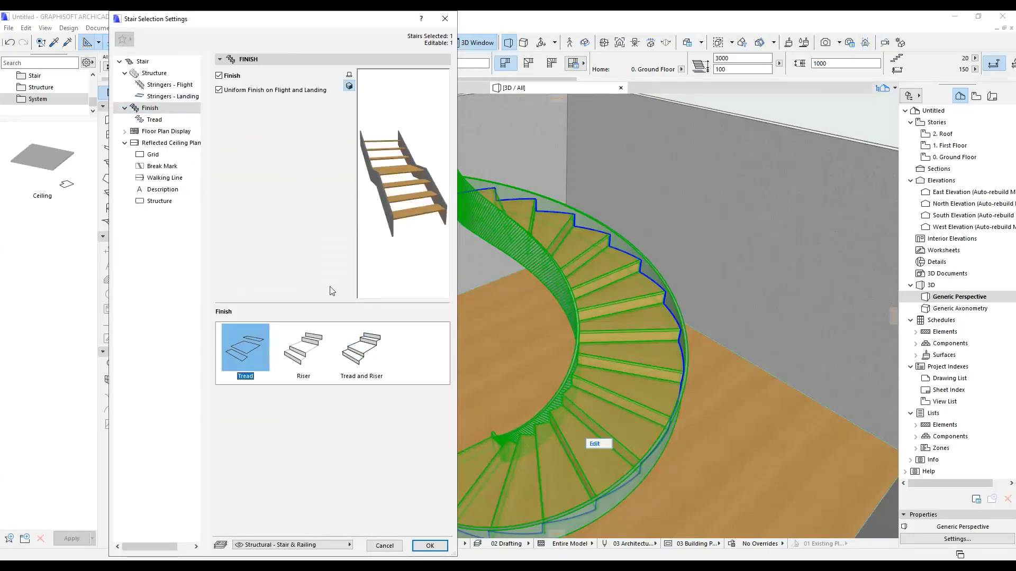
left_click(429, 546)
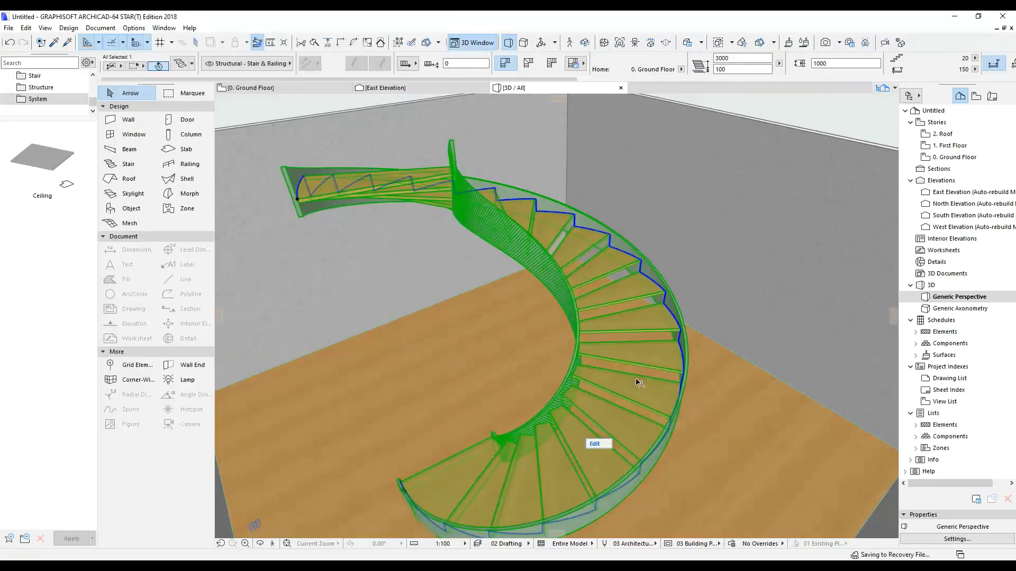
mouse_move(651, 417)
middle_mouse_down("shift")
mouse_move(667, 410)
mouse_move(510, 456)
mouse_move(678, 426)
mouse_move(612, 403)
mouse_move(714, 424)
mouse_move(646, 418)
middle_mouse_up("shift")
Place an associative railing with balusters along the spiral stair's edge using the Railing tool
left_click(644, 417)
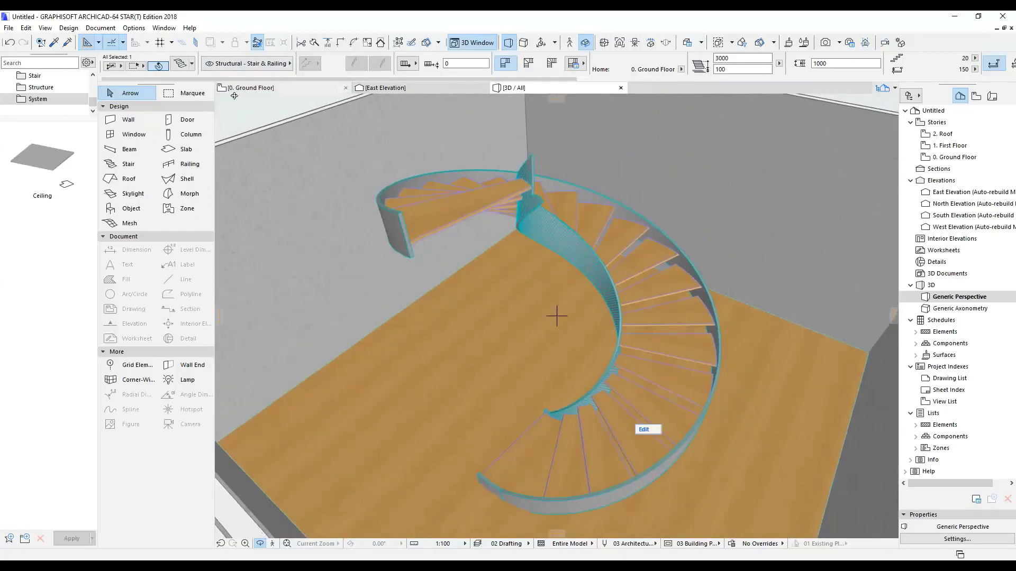
key("Escape")
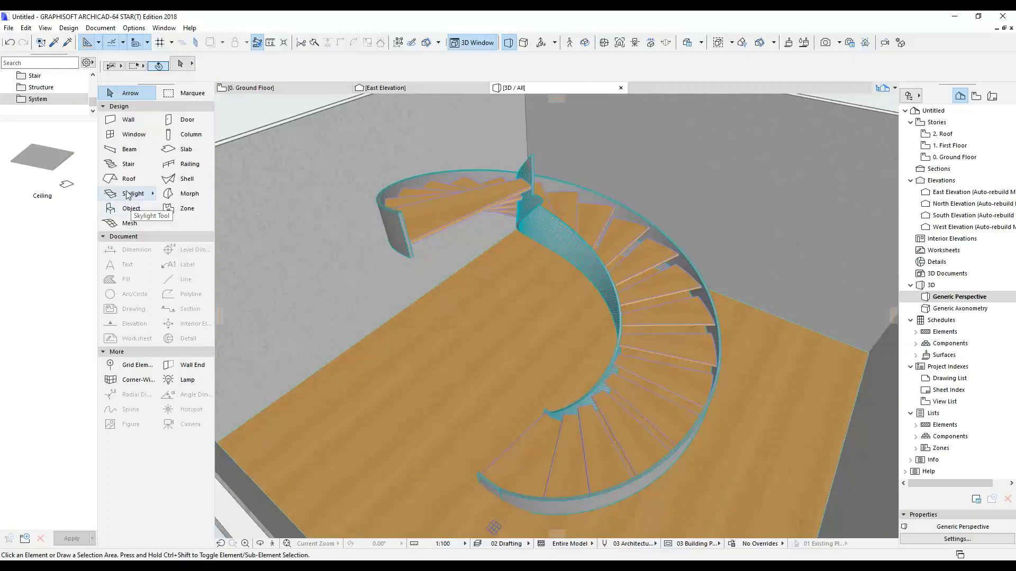
left_click(183, 164)
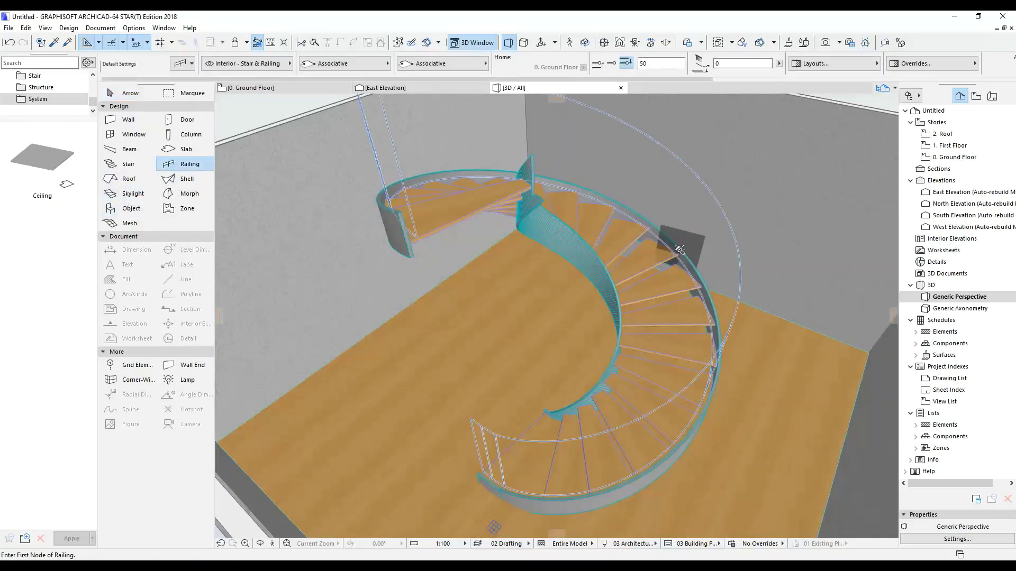
left_click(679, 249)
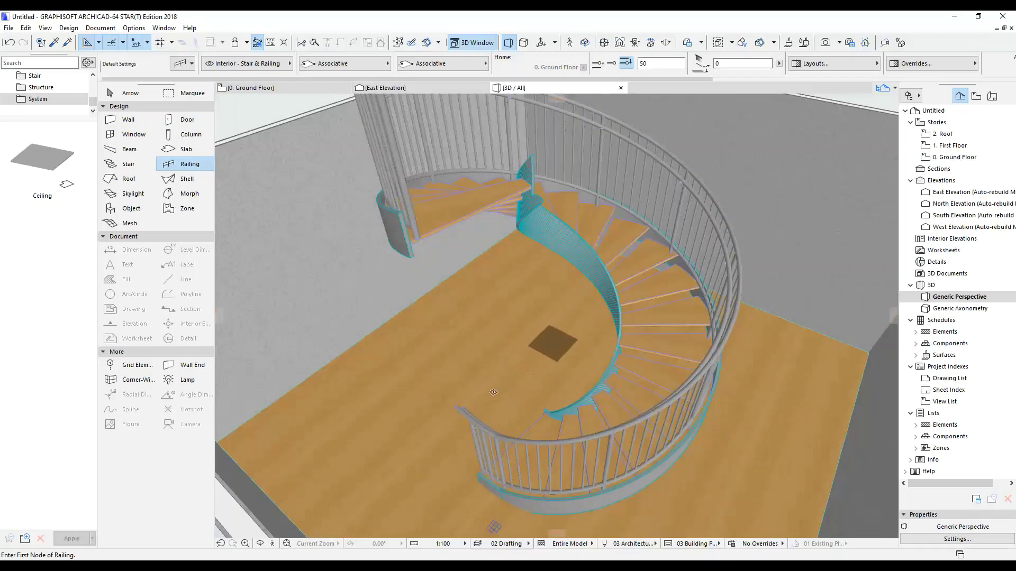
scroll(493, 392, "down", 3)
key("Escape")
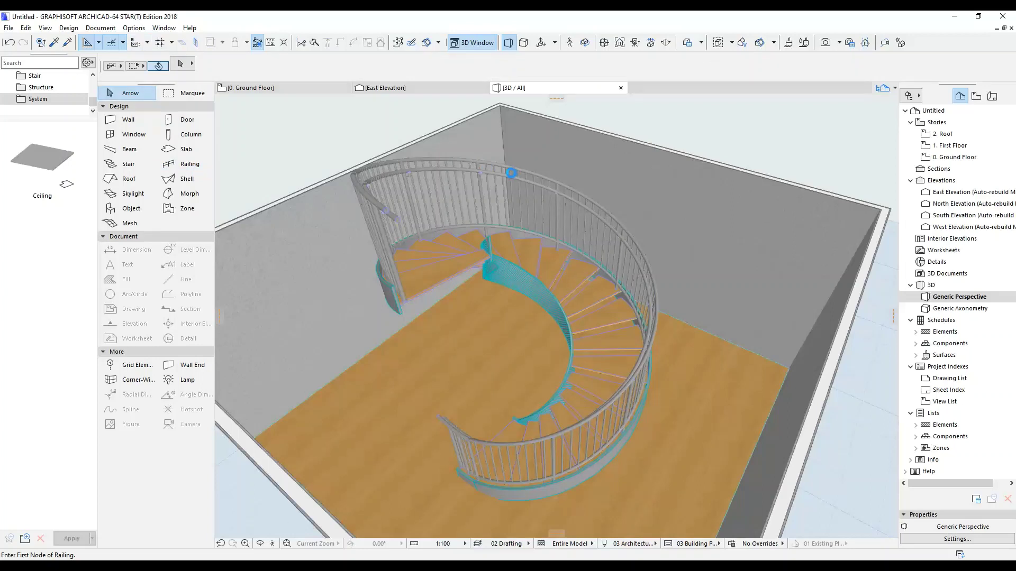
Select the new railing and set its reference line to the middle
left_click(508, 175)
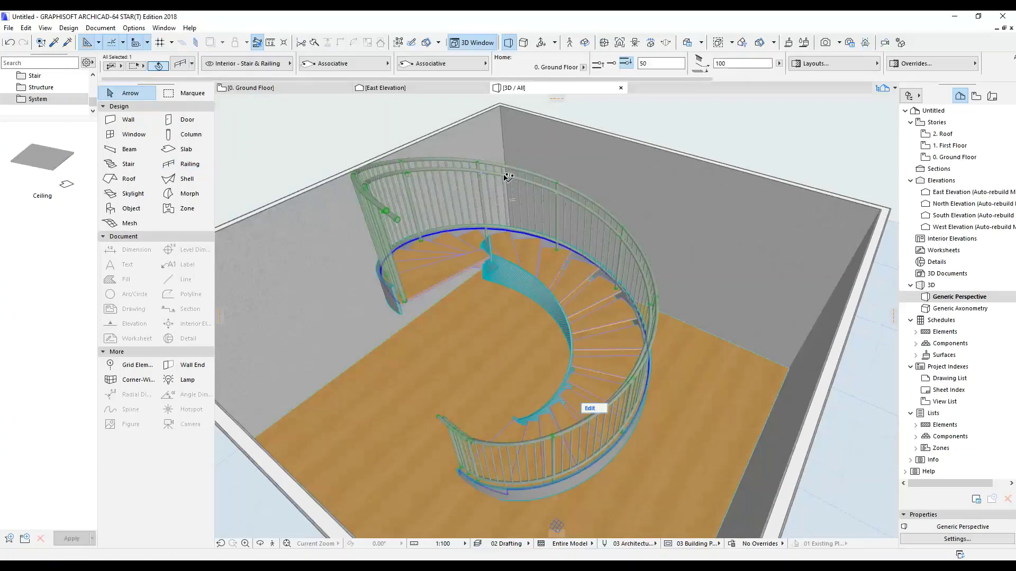
left_click(612, 67)
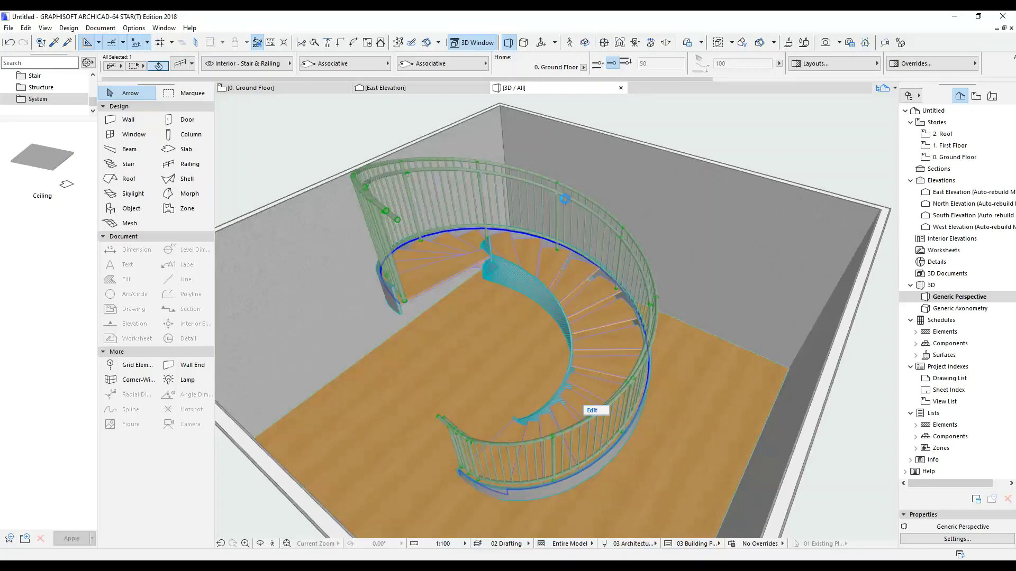
scroll(426, 271, "up", 3)
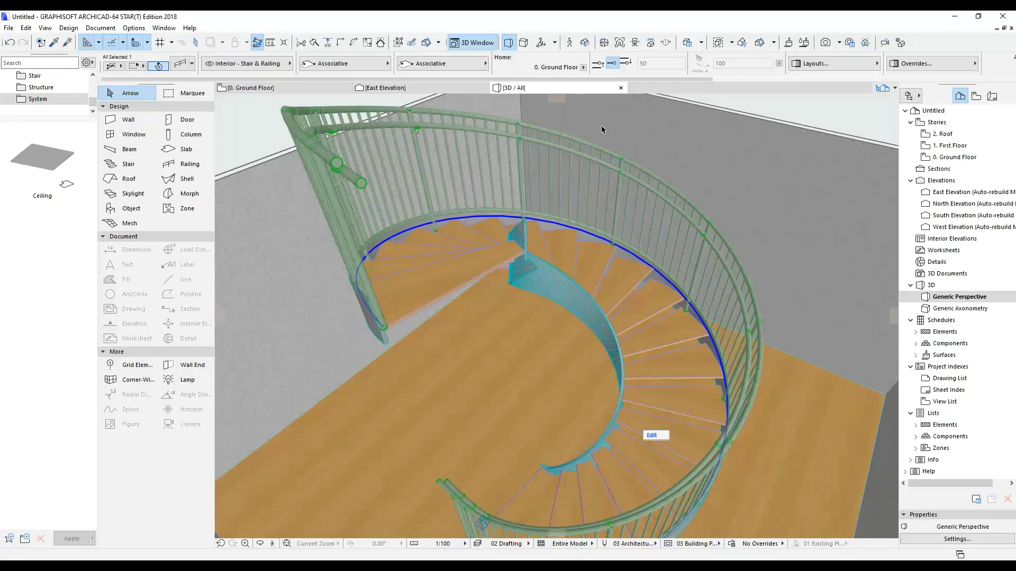
key("Escape")
Check the railing's bottom offset, then reselect it and bring up its settings
left_click(537, 152)
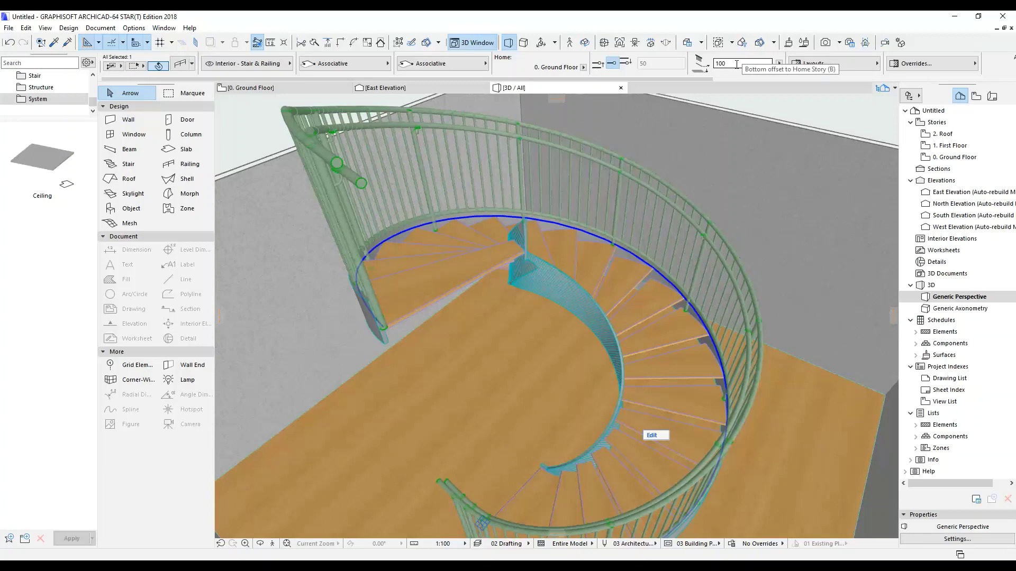
left_click(737, 64)
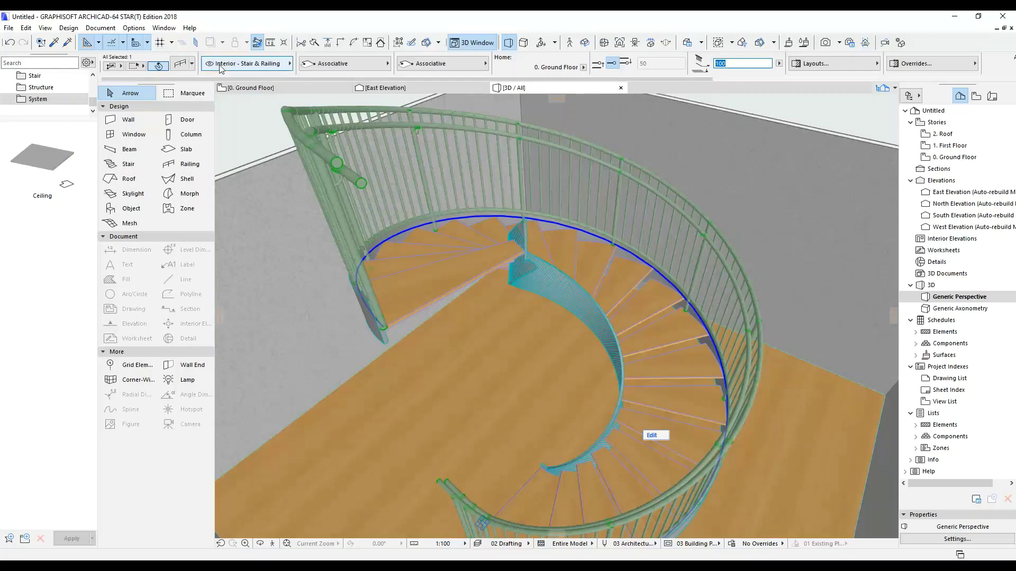
key("Escape")
left_click(306, 138)
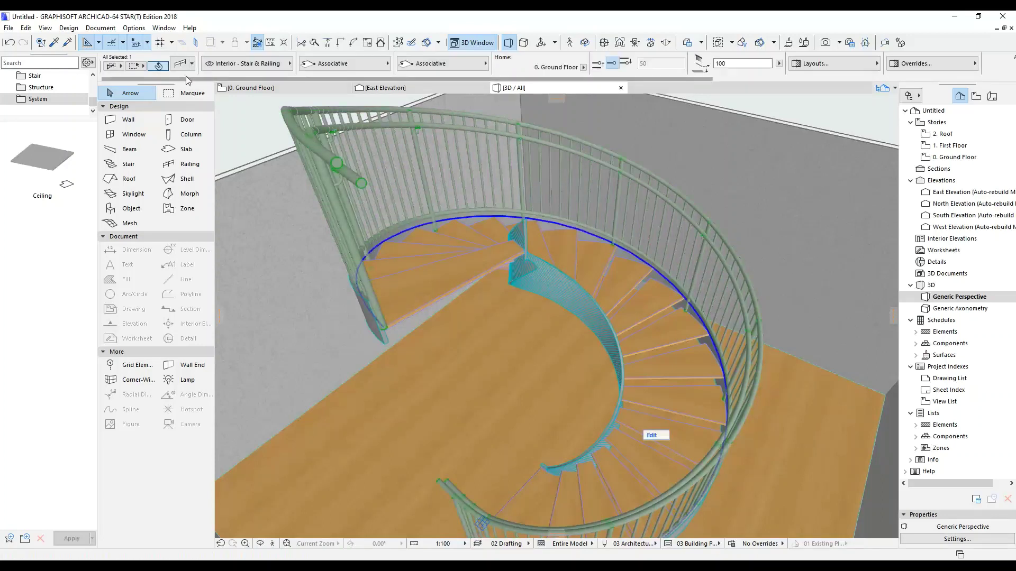
key("ctrl+t")
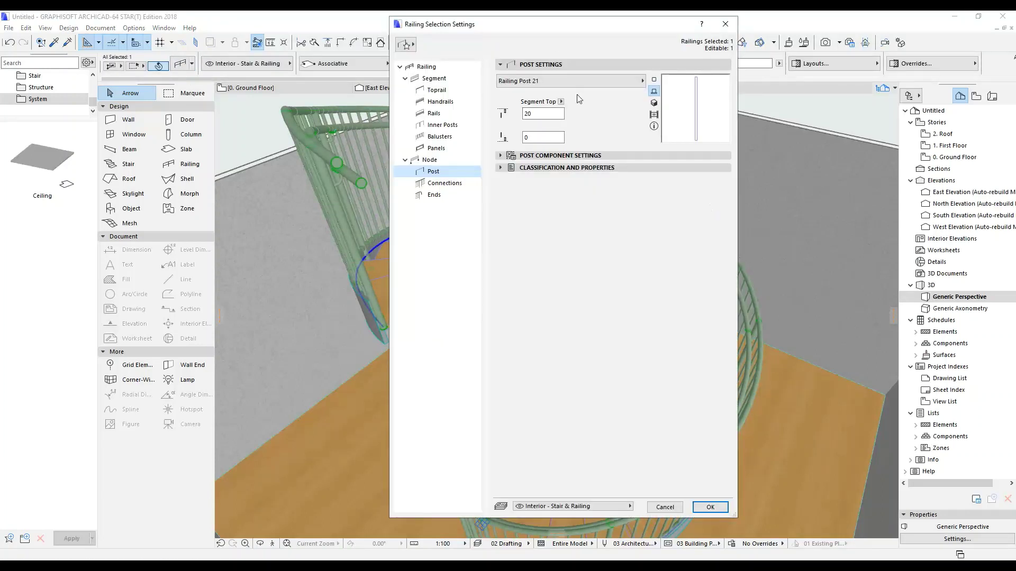
Browse the railing's geometry and segment layout, inspecting the handrail, balusters and inner posts
left_click(436, 68)
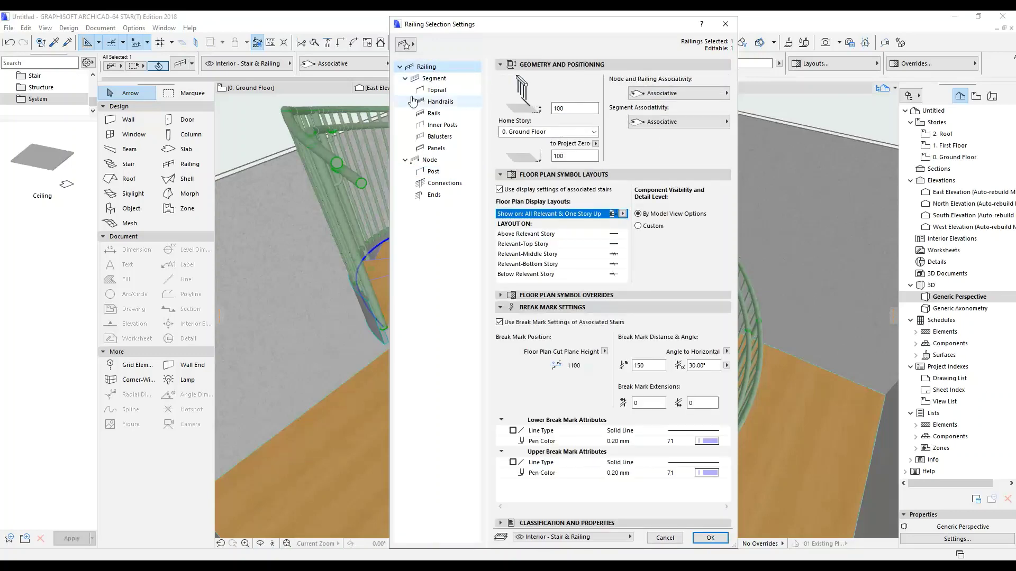
left_click(424, 79)
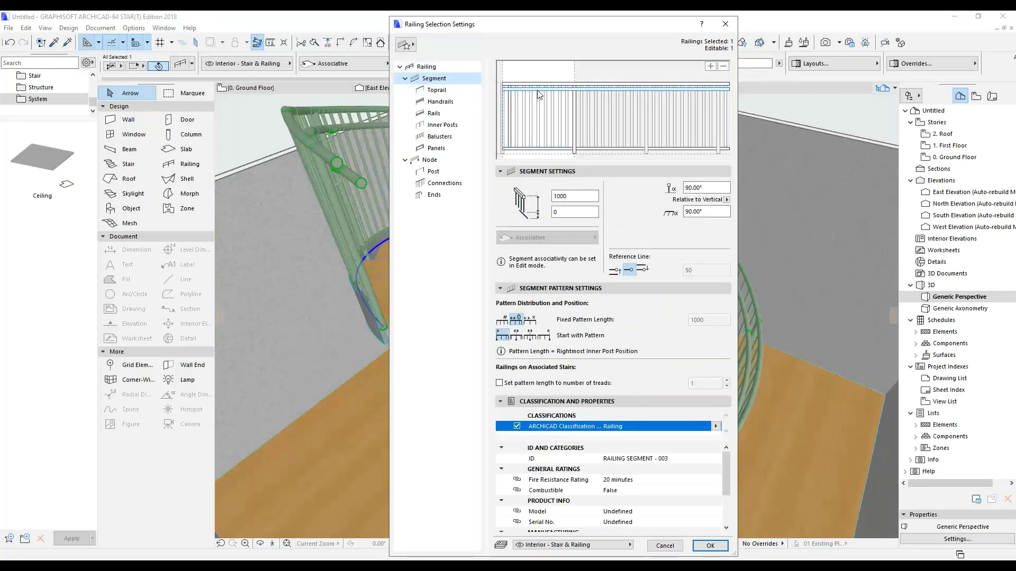
left_click(536, 90)
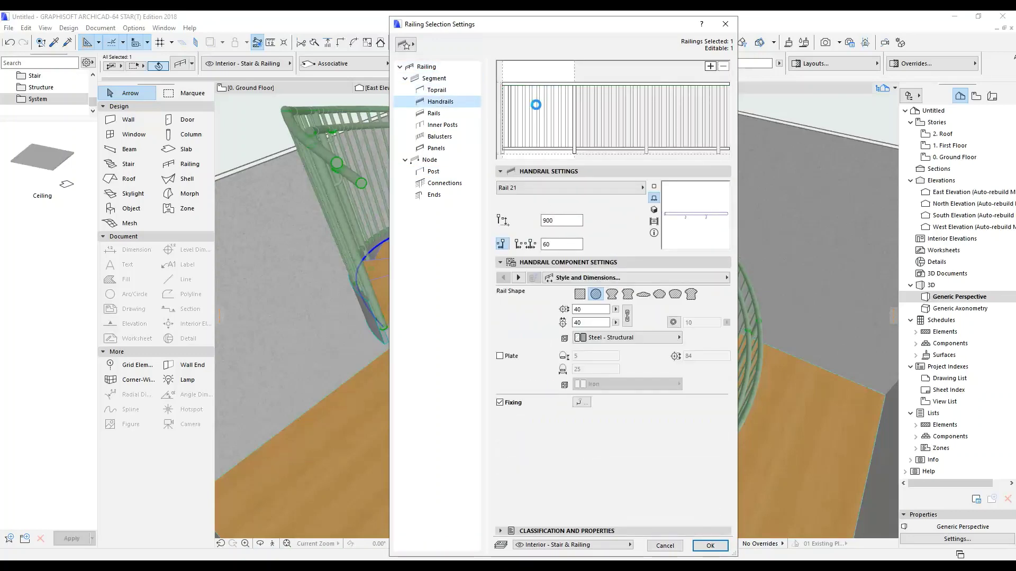
left_click(532, 101)
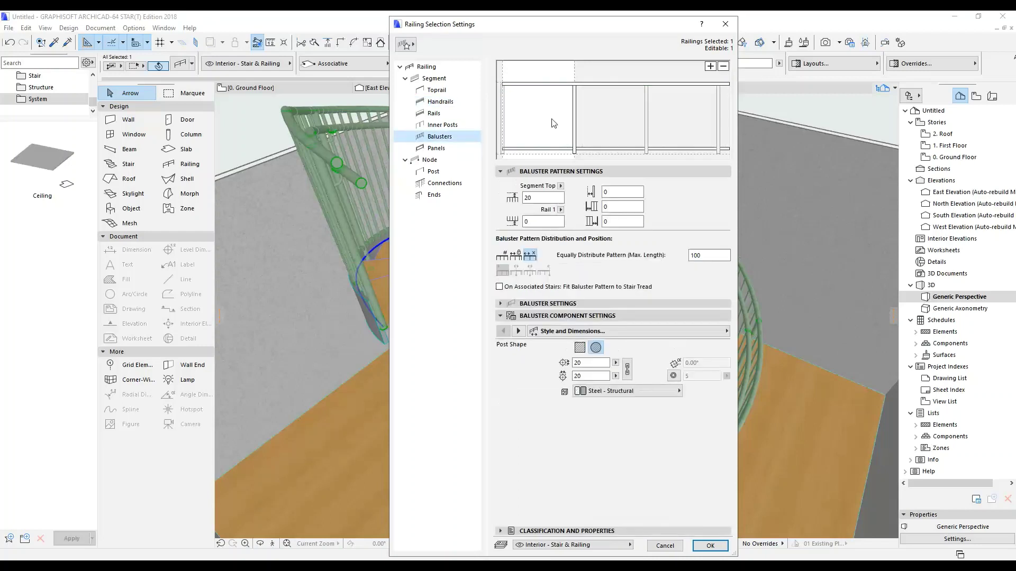
left_click(574, 130)
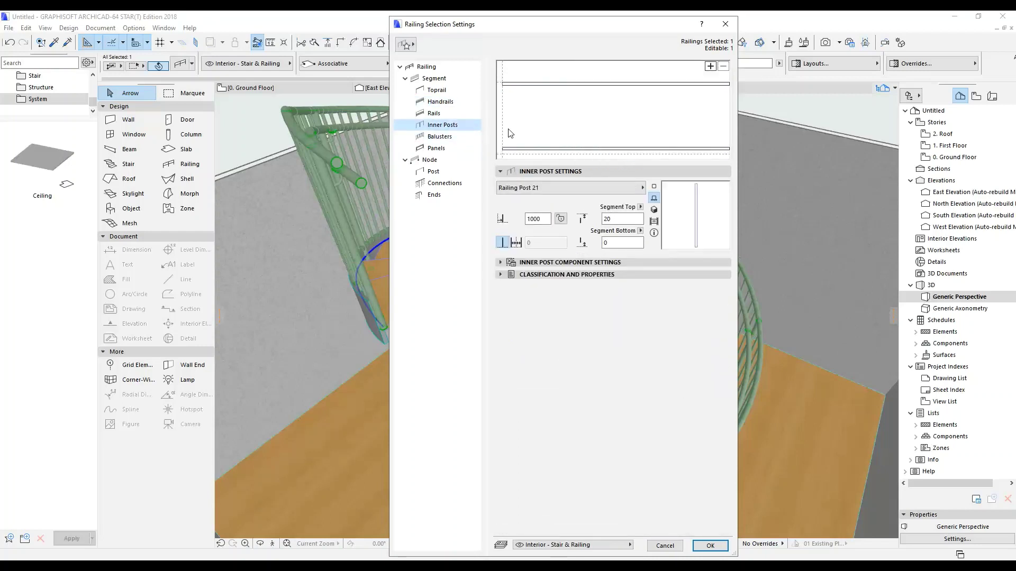
key("Escape")
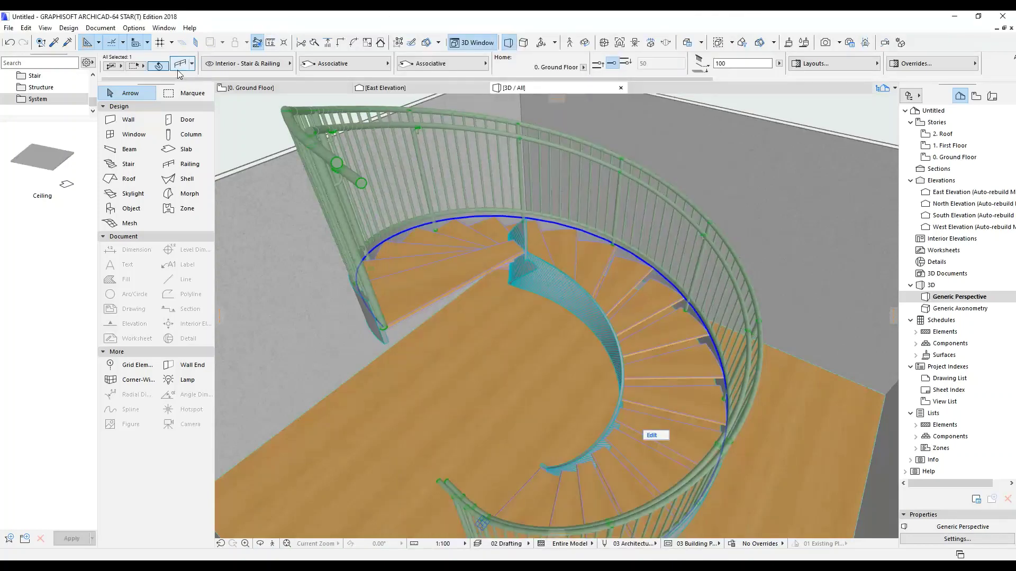
Delete the balusters, inner posts and bottom rail from the railing segment pattern
double_click(506, 127)
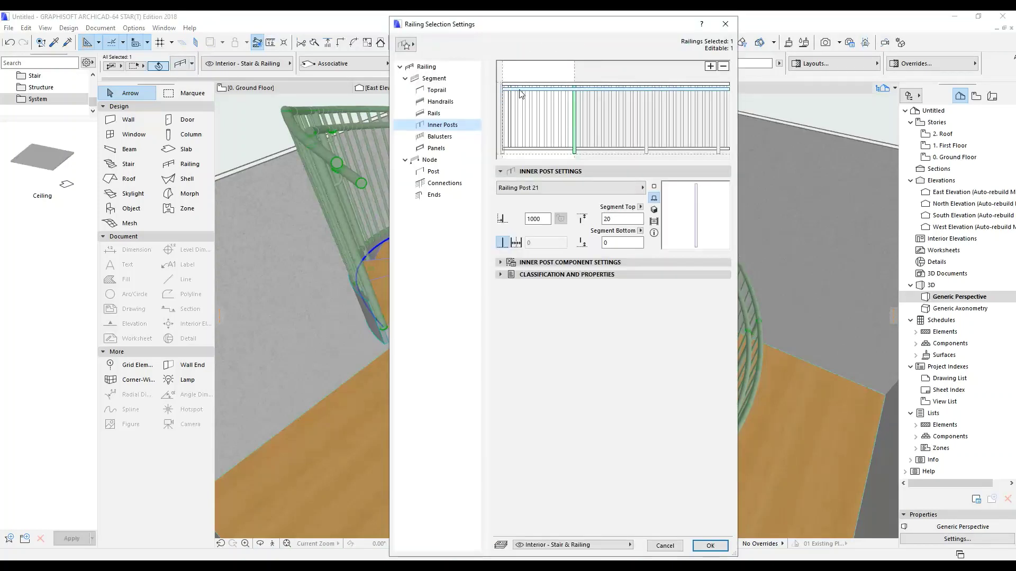
left_click(521, 91)
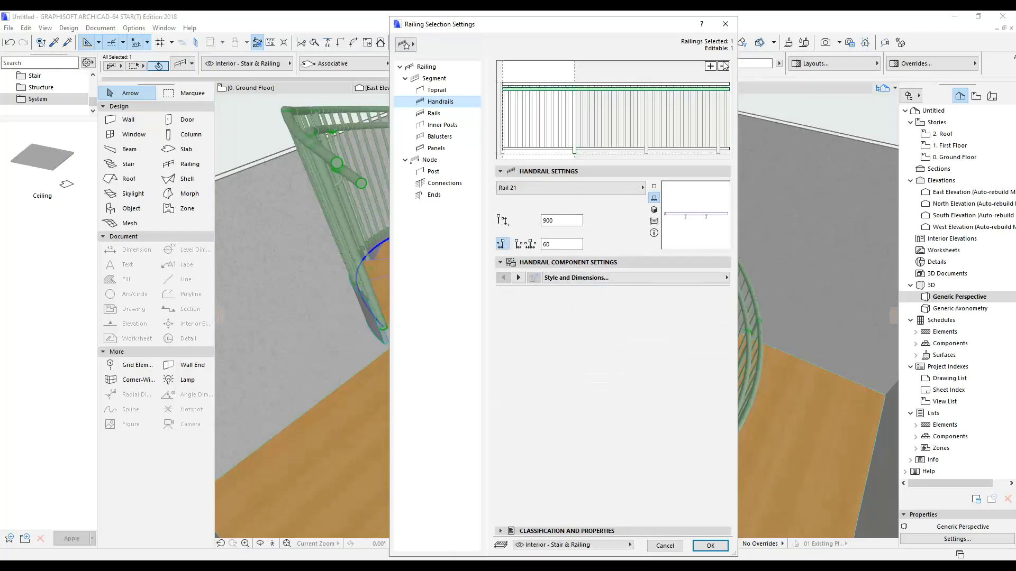
left_click(611, 97)
left_click(709, 65)
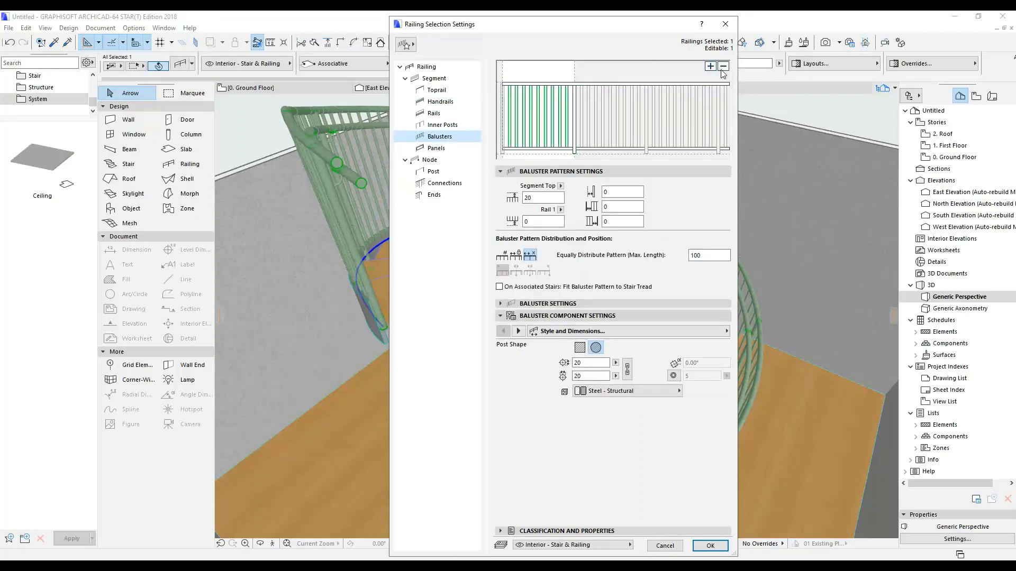
left_click(576, 113)
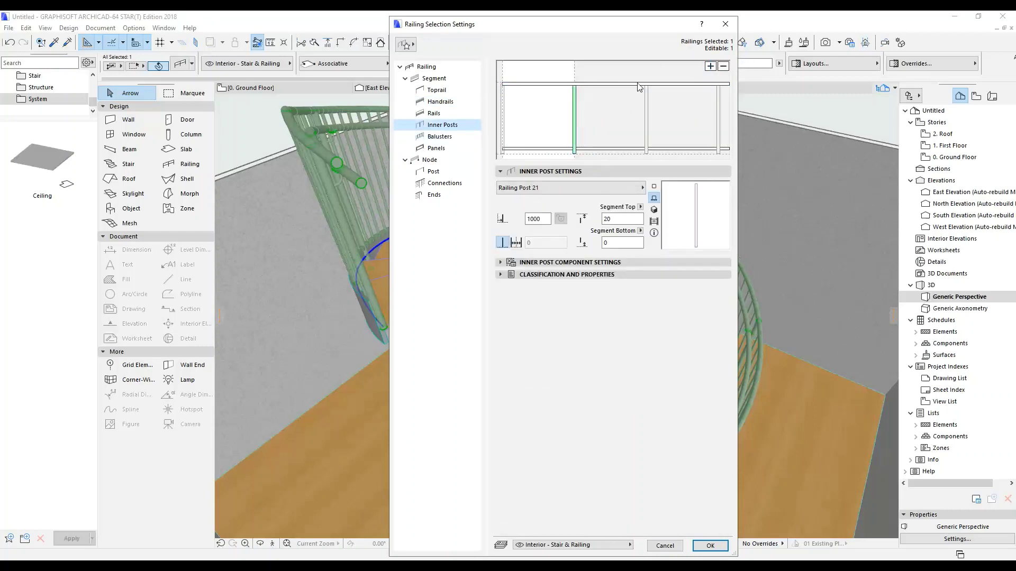
left_click(725, 66)
left_click(548, 149)
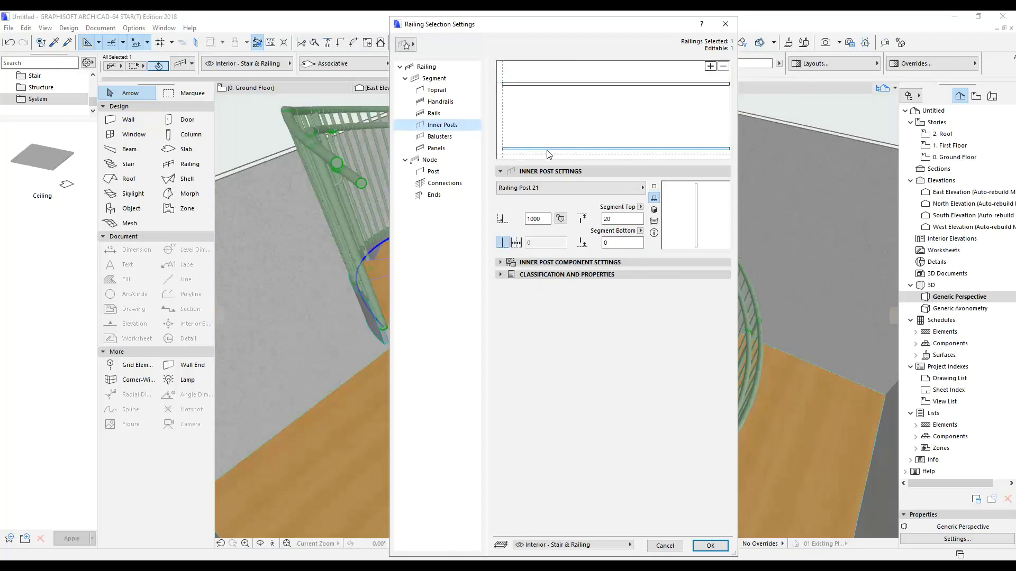
left_click(724, 67)
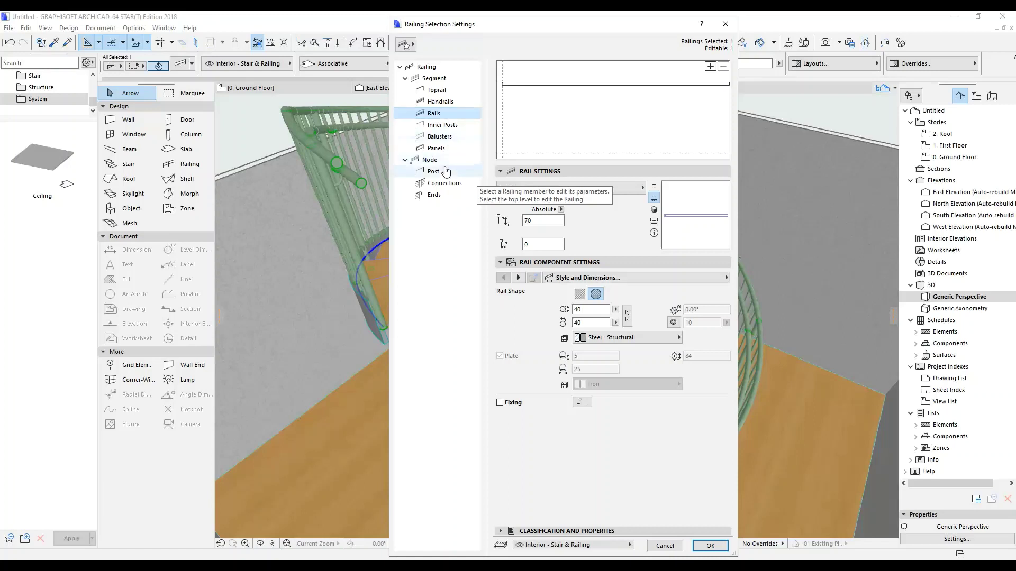
Review the railing's panel, post, toprail, handrail, baluster and geometry settings pages
left_click(437, 148)
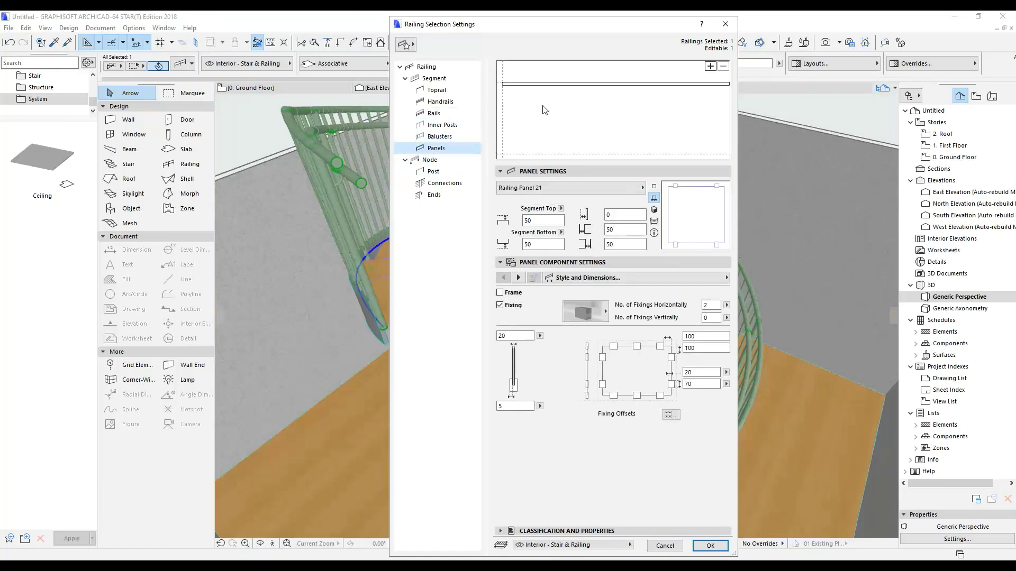
left_click(442, 172)
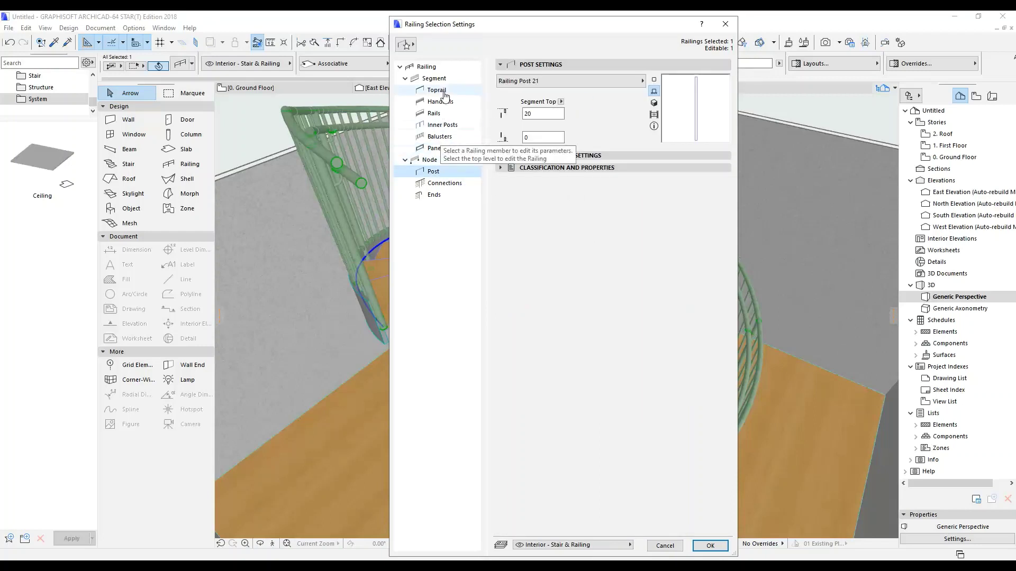
left_click(435, 78)
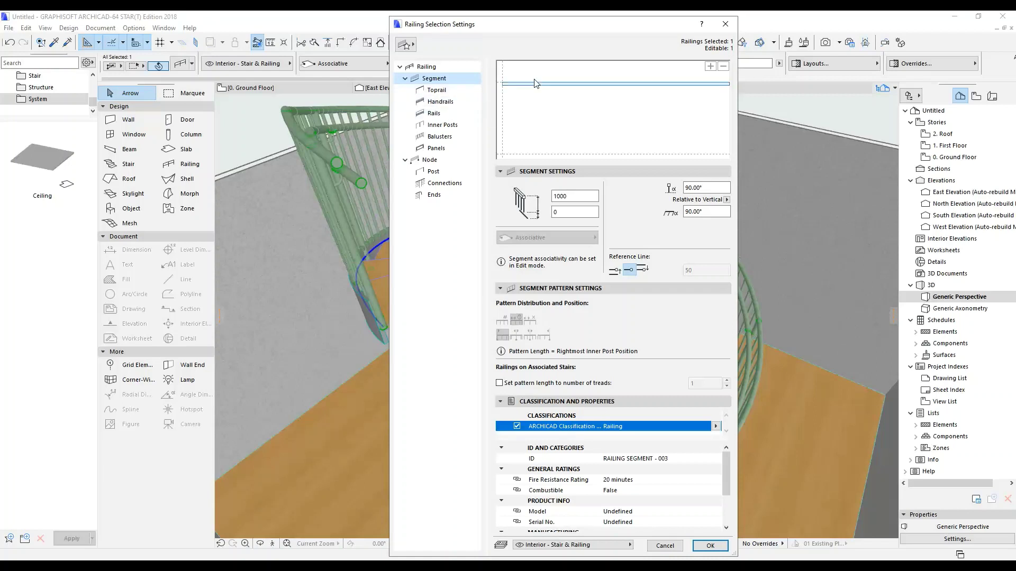
left_click(438, 91)
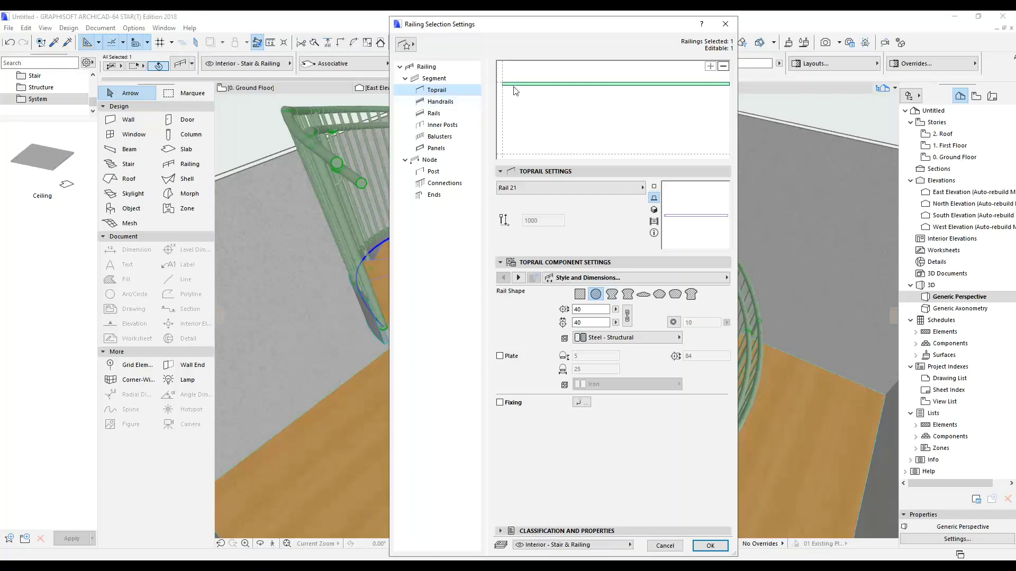
left_click(439, 102)
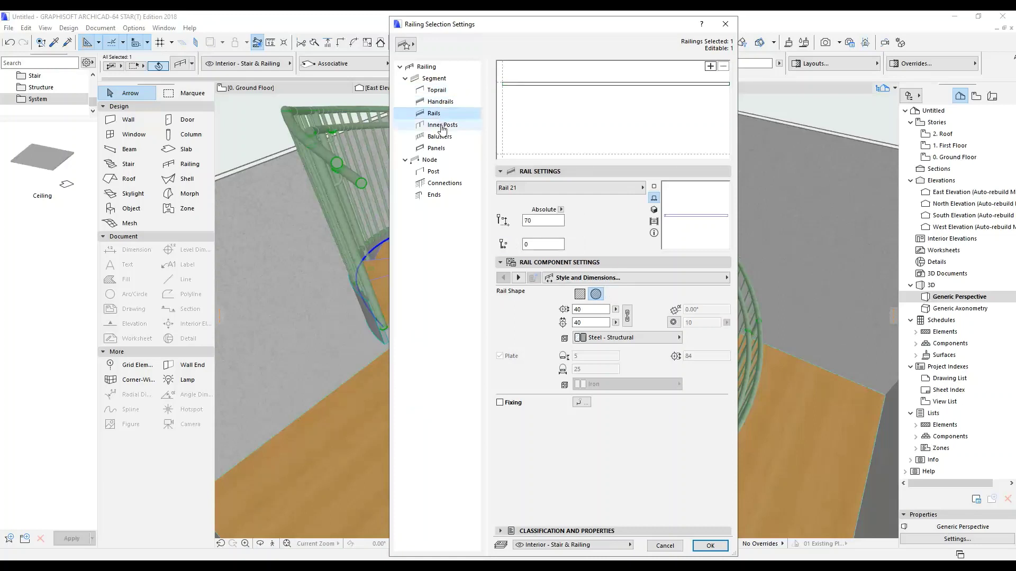
left_click(442, 126)
left_click(441, 147)
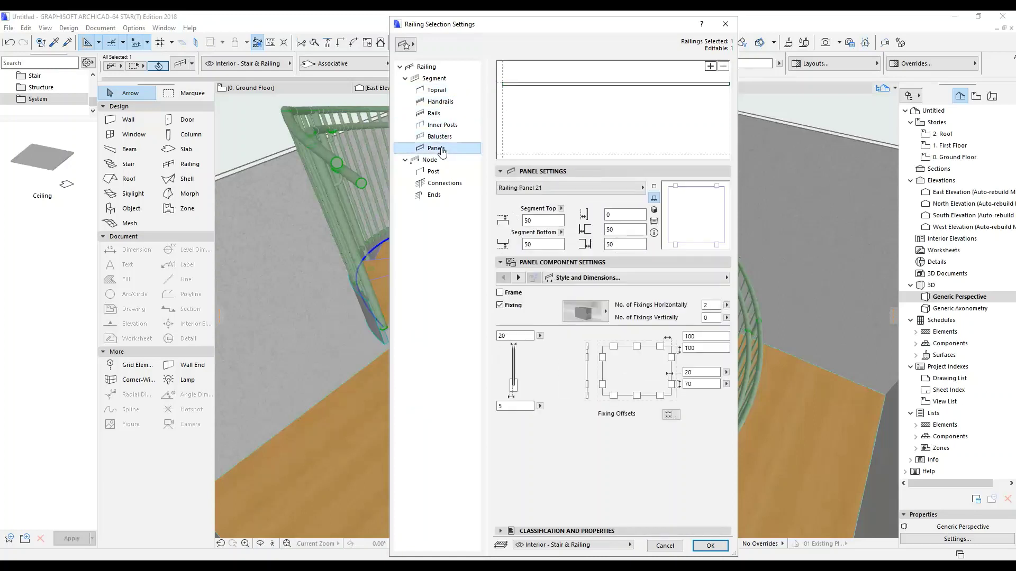
left_click(434, 171)
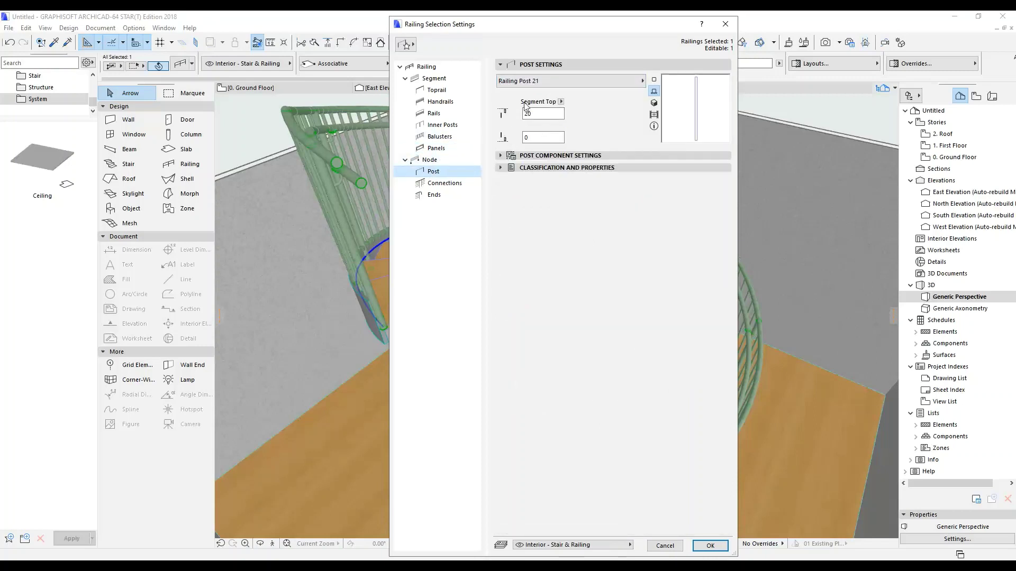
left_click(433, 69)
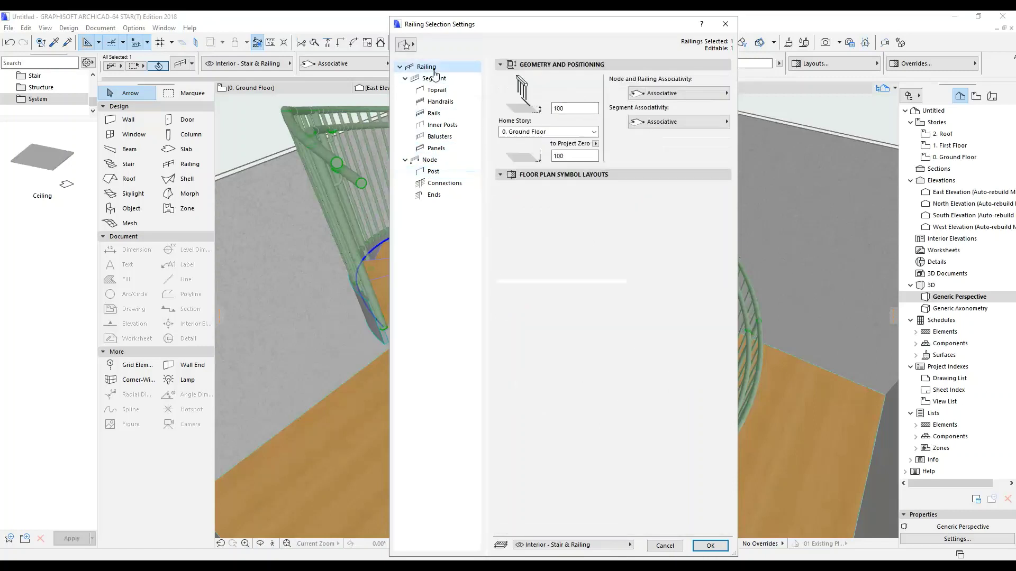
Browse the toprail profiles and node post types, then close the settings unchanged
left_click(437, 90)
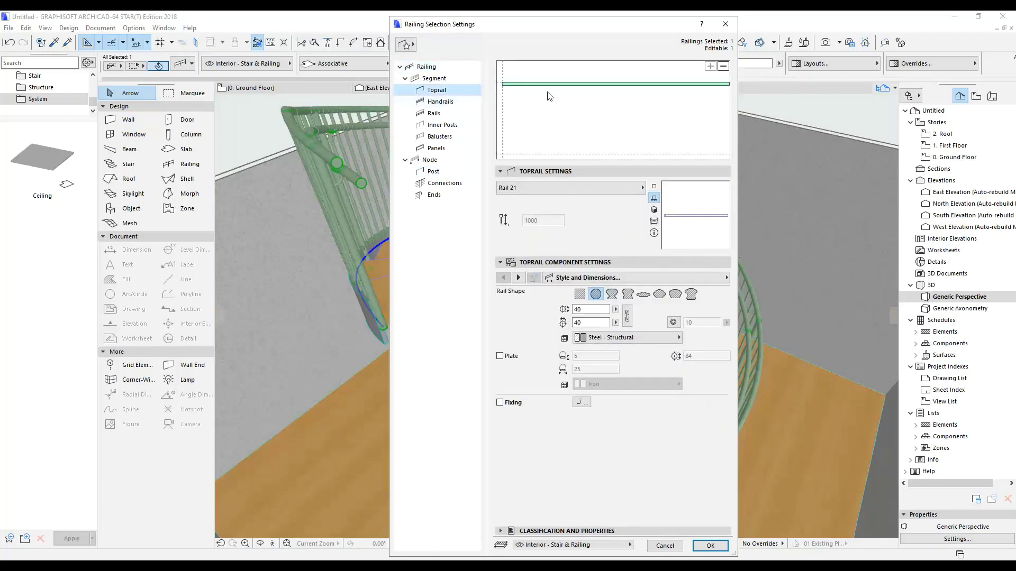
left_click(539, 188)
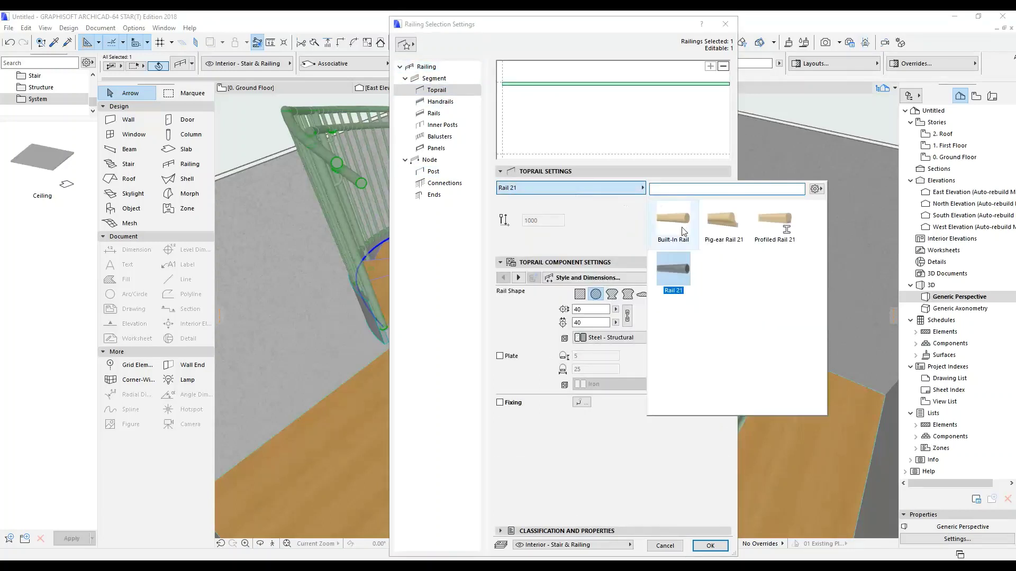
left_click(563, 201)
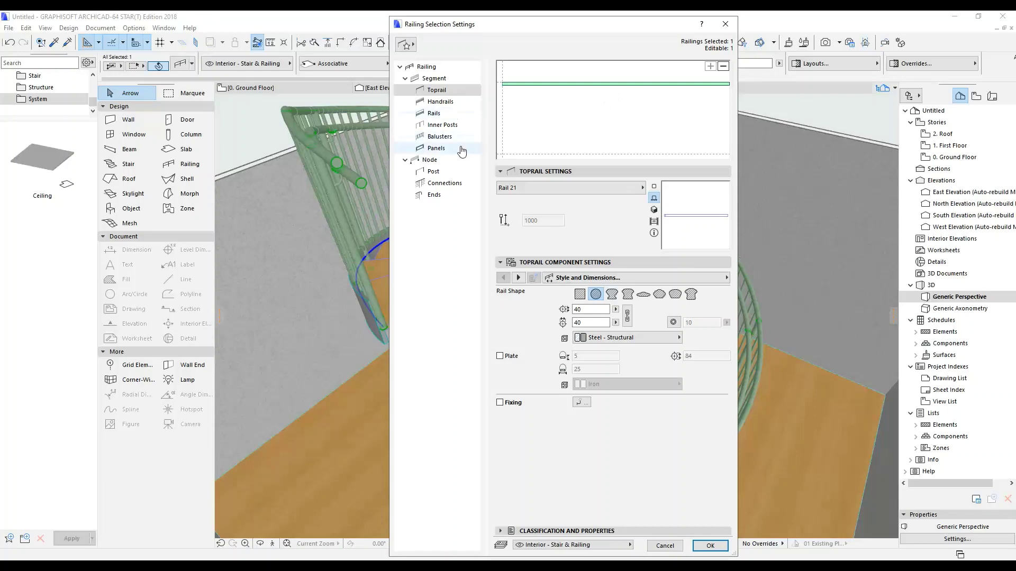
left_click(441, 165)
left_click(458, 173)
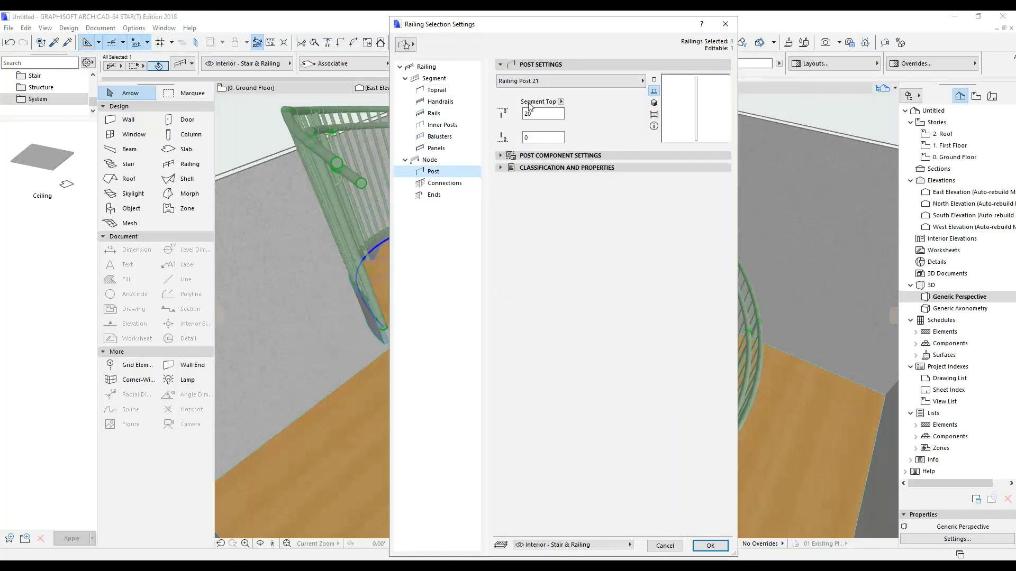
left_click(630, 81)
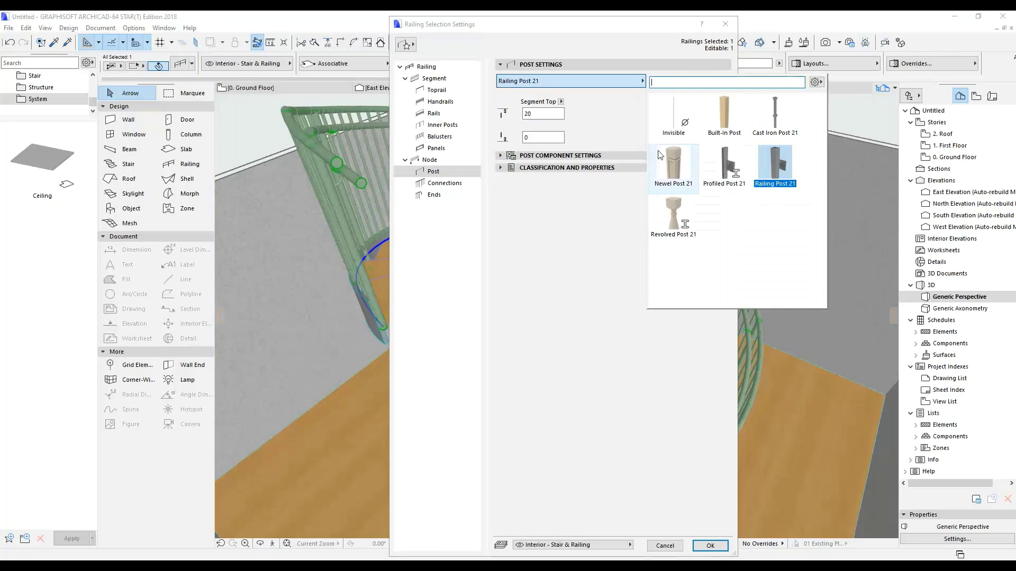
left_click(693, 120)
key("Return")
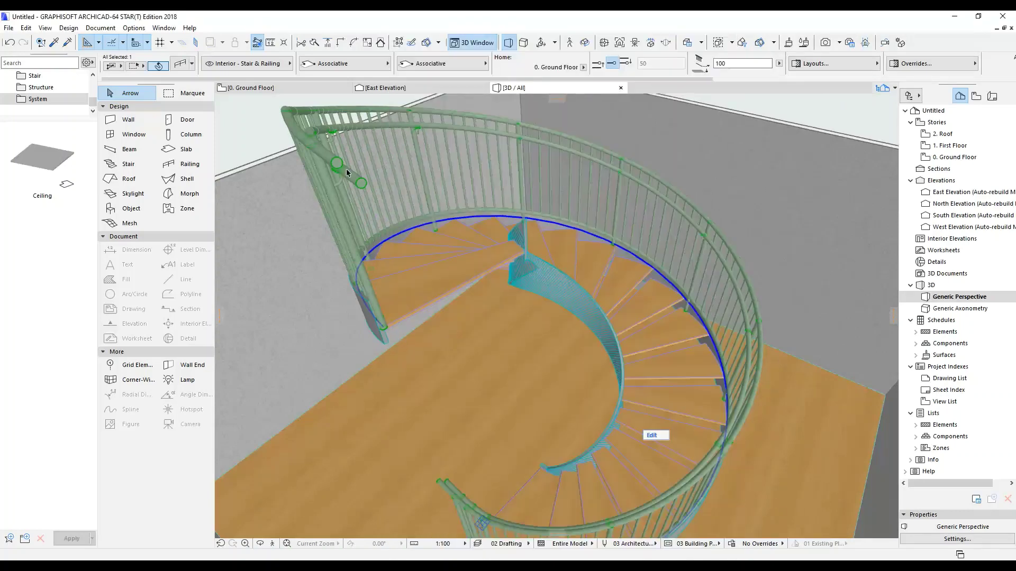
Remove the fixings from the railing's glass panel and apply the change
double_click(554, 192)
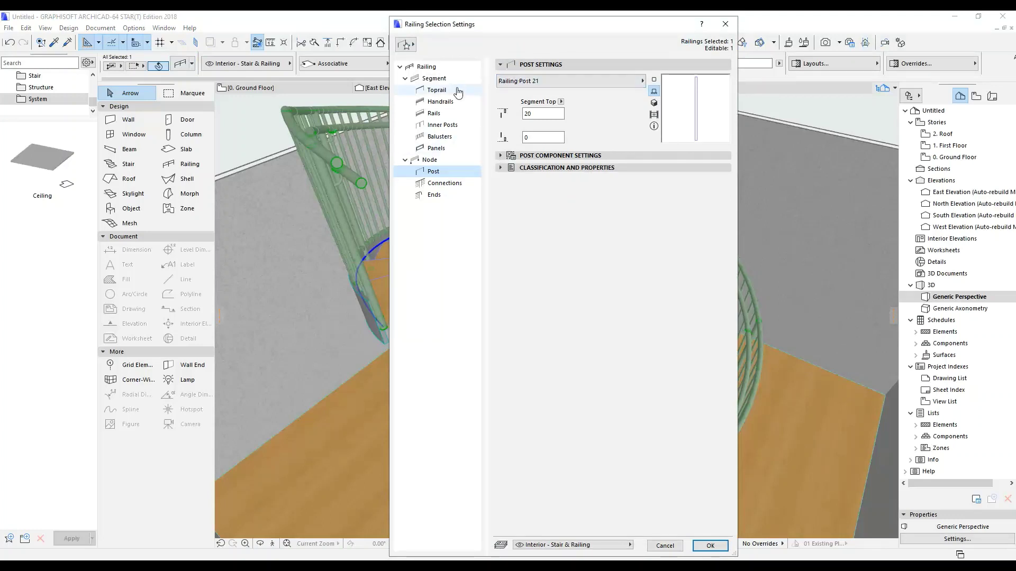
left_click(435, 79)
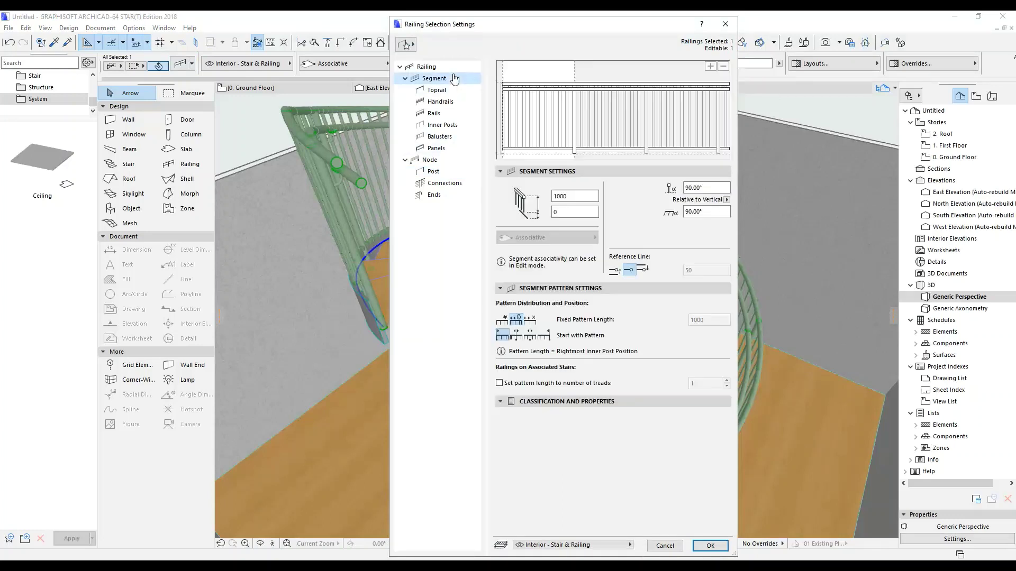
left_click(559, 101)
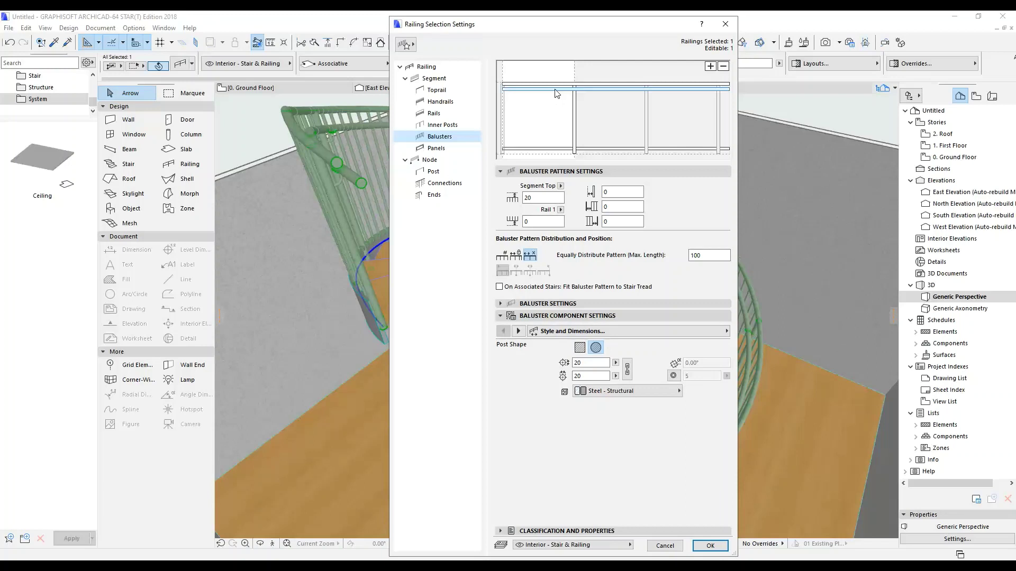
left_click(555, 88)
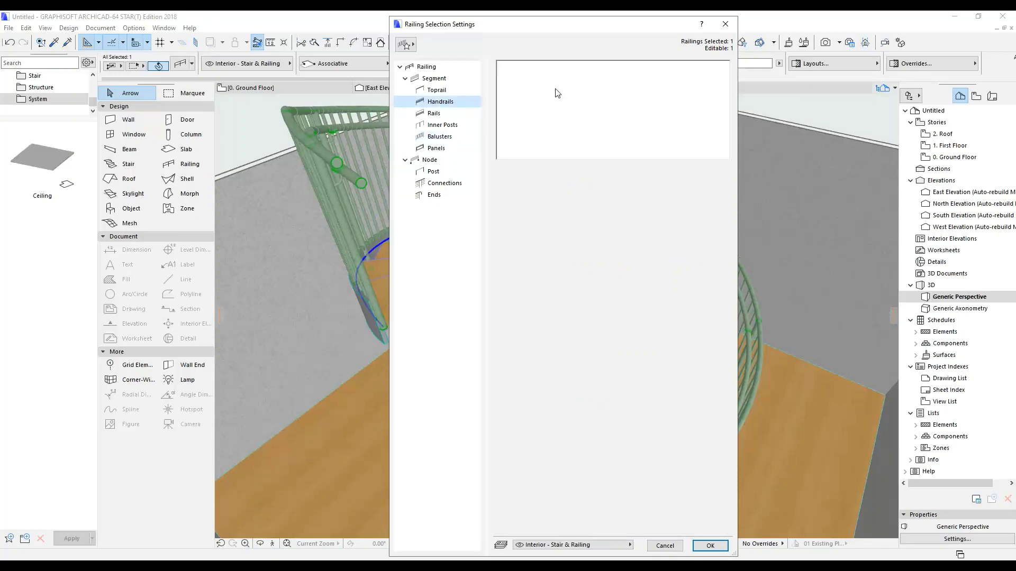
left_click(461, 149)
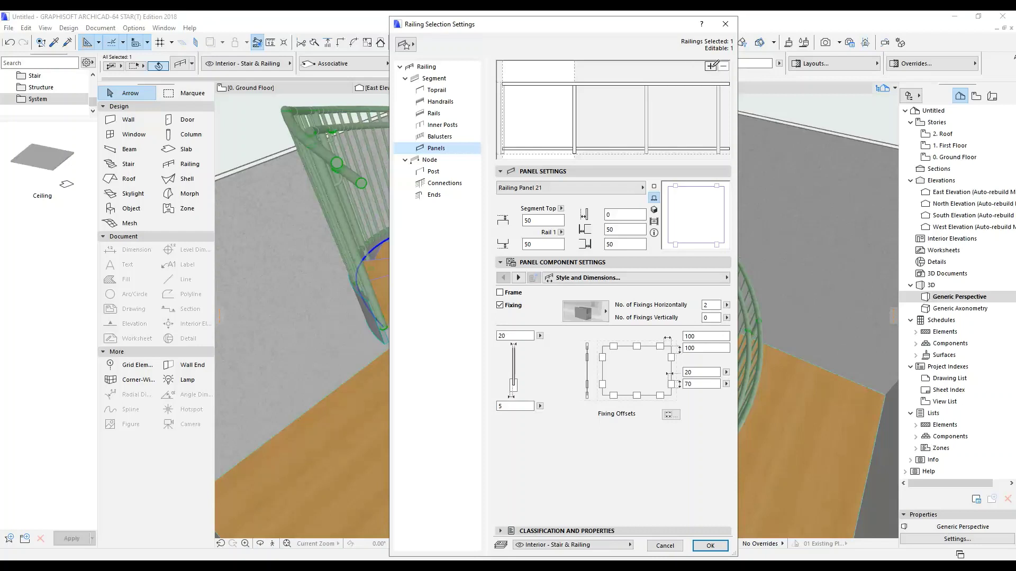
left_click(555, 114)
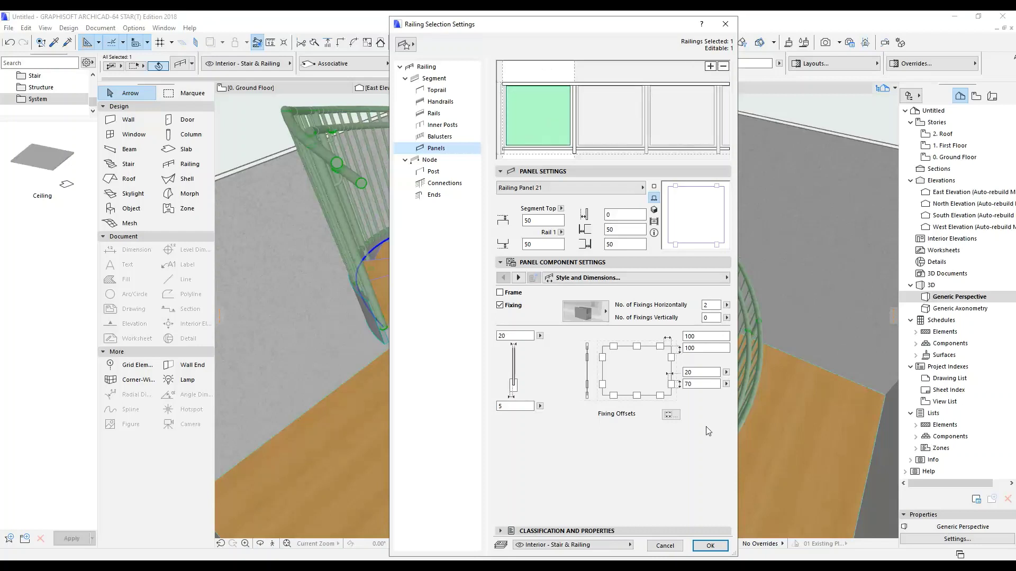
left_click(511, 306)
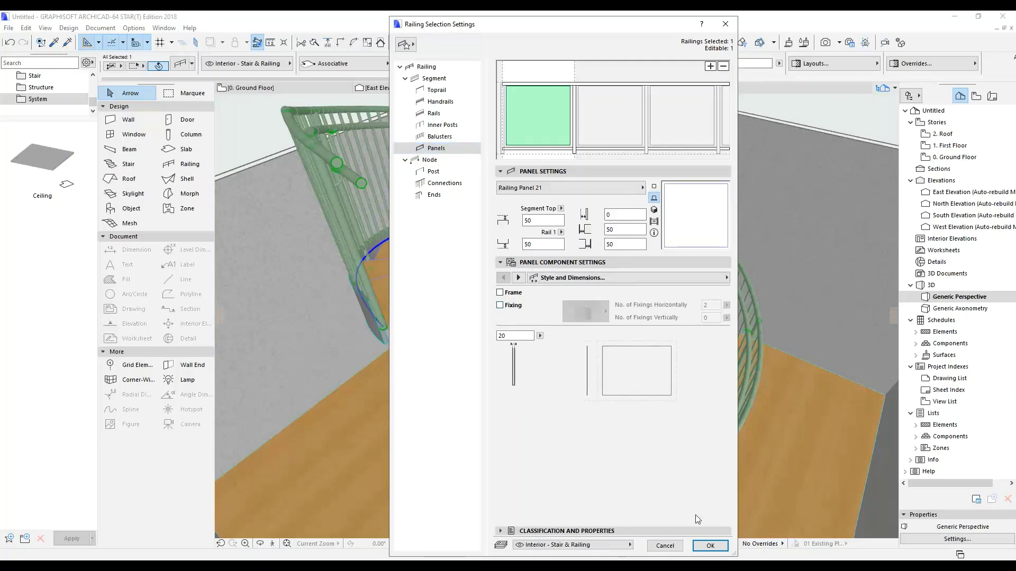
left_click(704, 547)
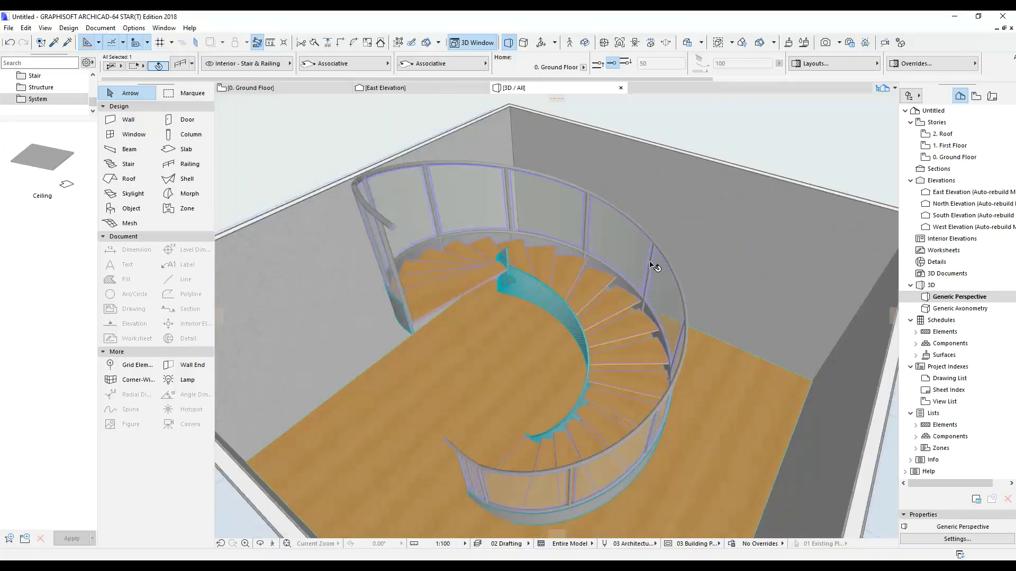
Reopen the railing settings and remove the inner posts from the pattern
scroll(398, 184, "up", 4)
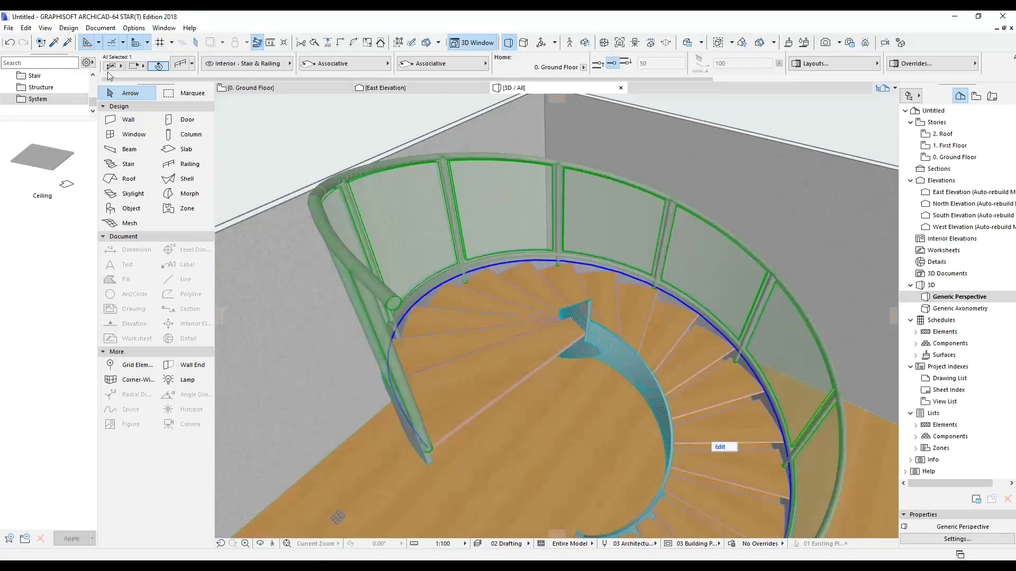
key("ctrl+t")
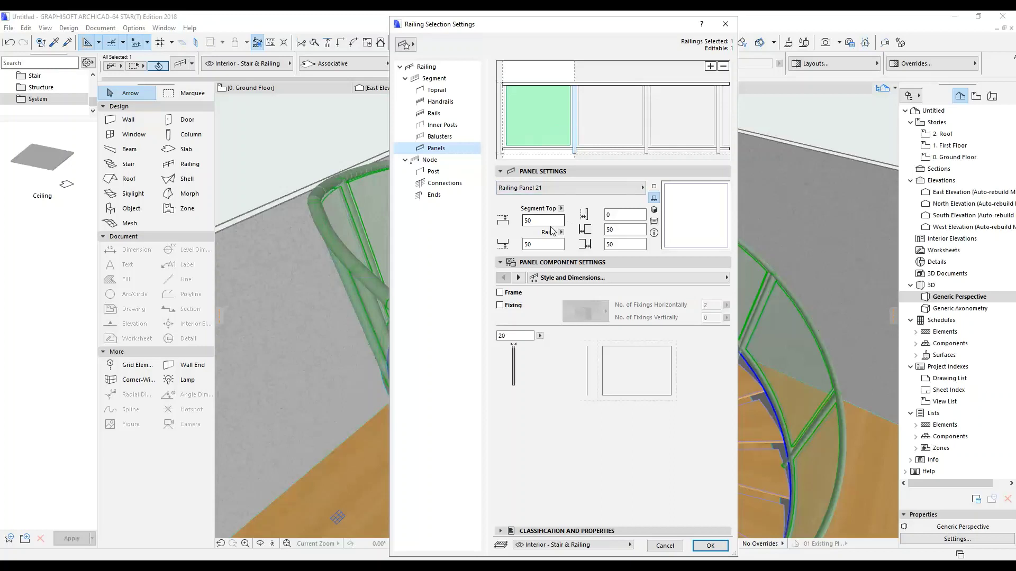
left_click(440, 167)
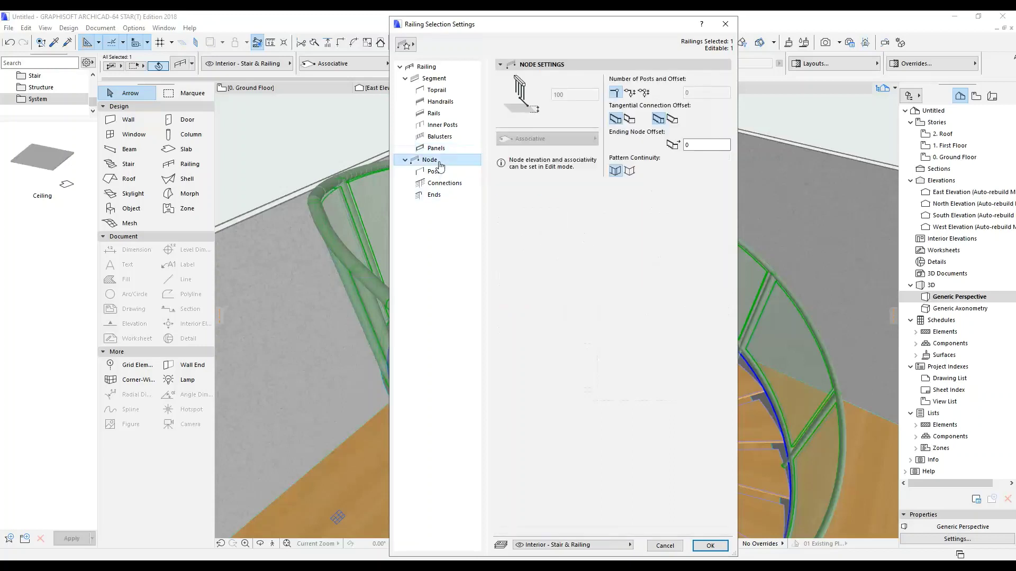
left_click(447, 124)
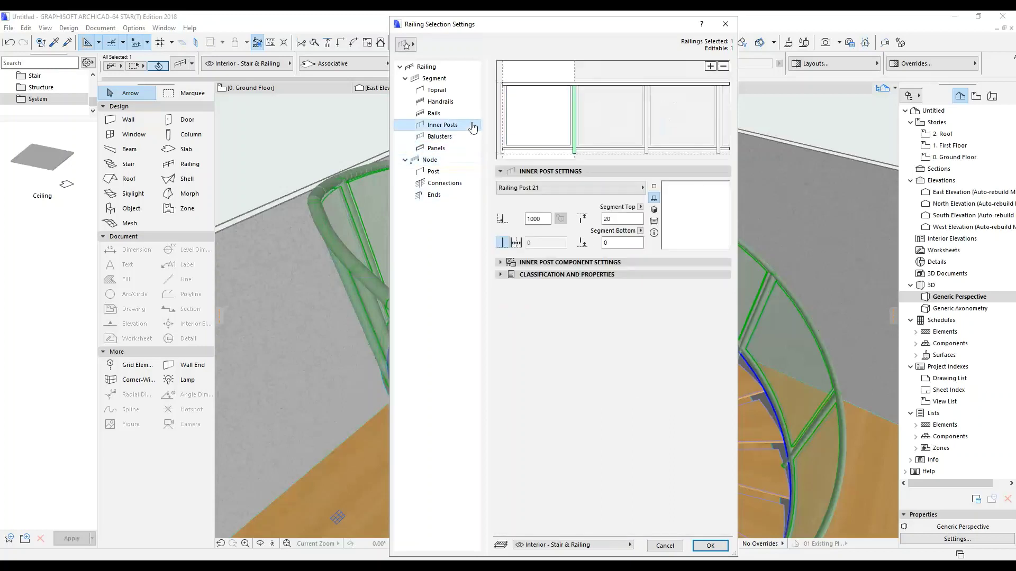
left_click(723, 66)
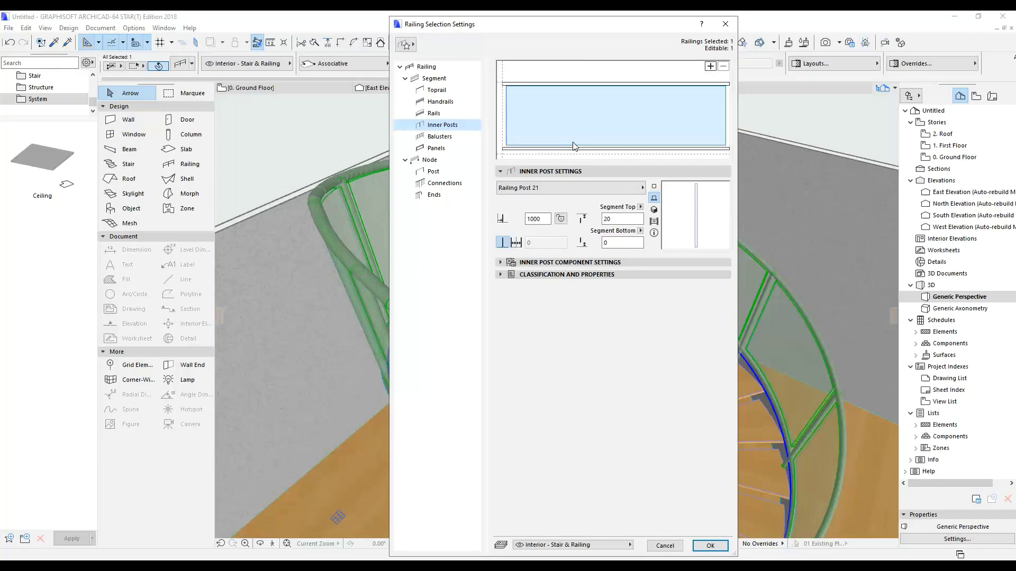
Make the railing's node posts Invisible
left_click(512, 152)
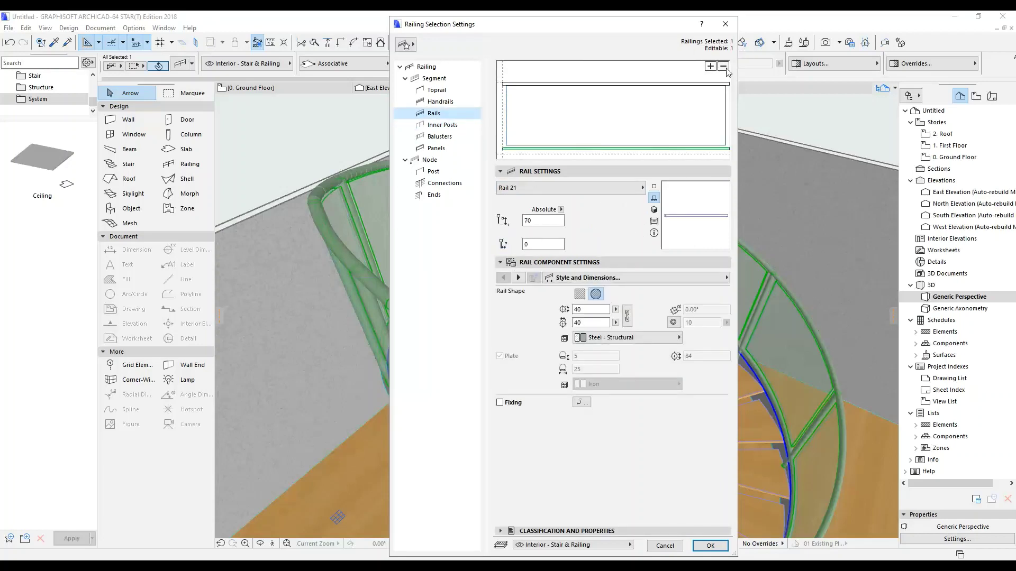
left_click(461, 160)
left_click(458, 171)
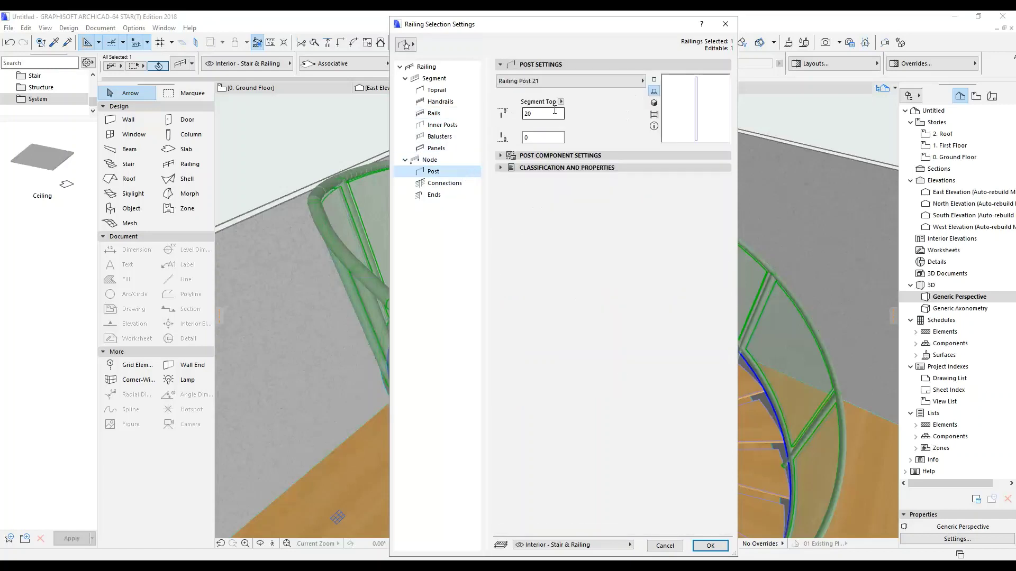
left_click(556, 79)
left_click(673, 112)
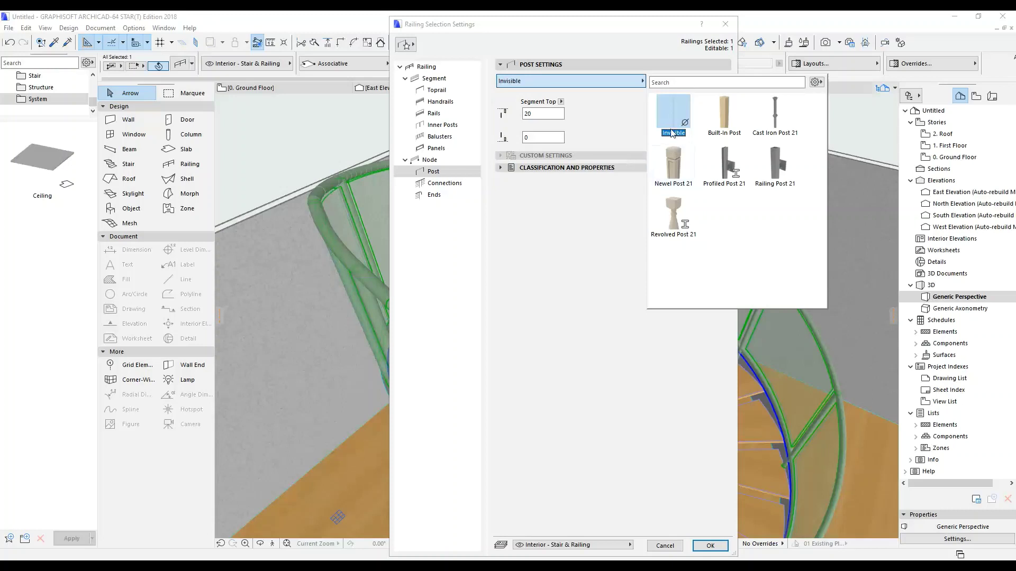
Review the post connection and toprail end settings, then confirm the railing settings
left_click(557, 251)
left_click(454, 186)
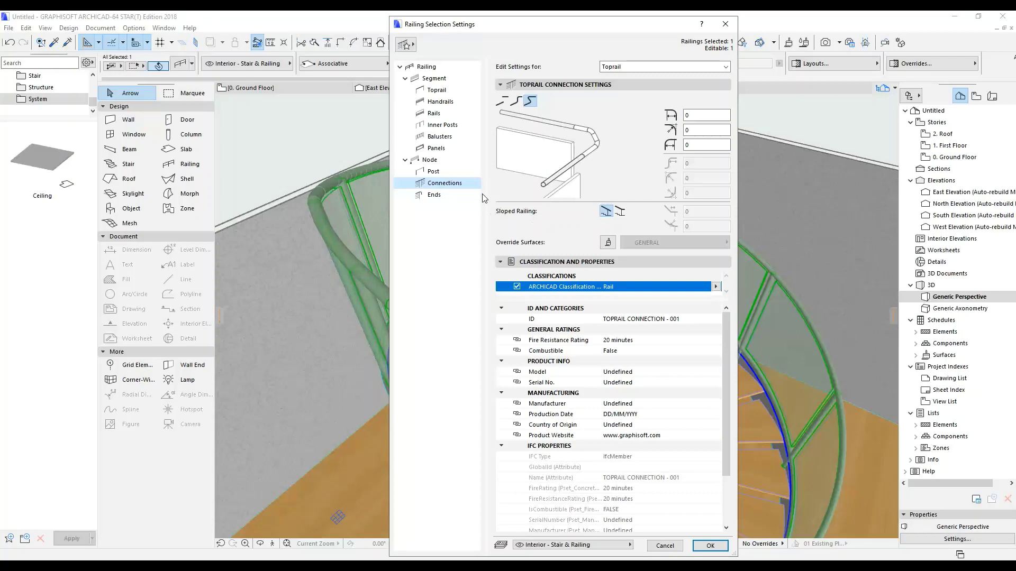
left_click(456, 195)
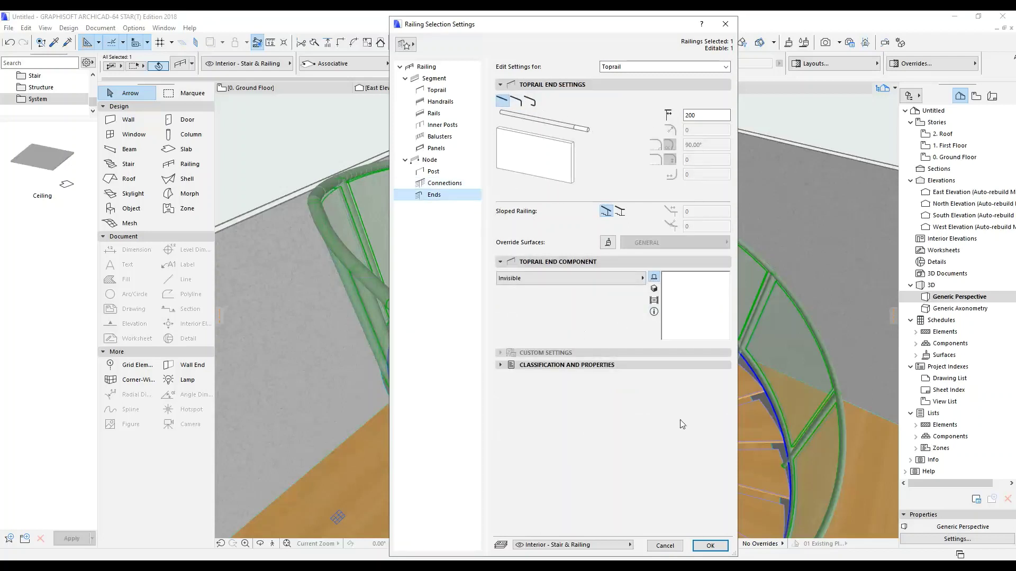
left_click(711, 546)
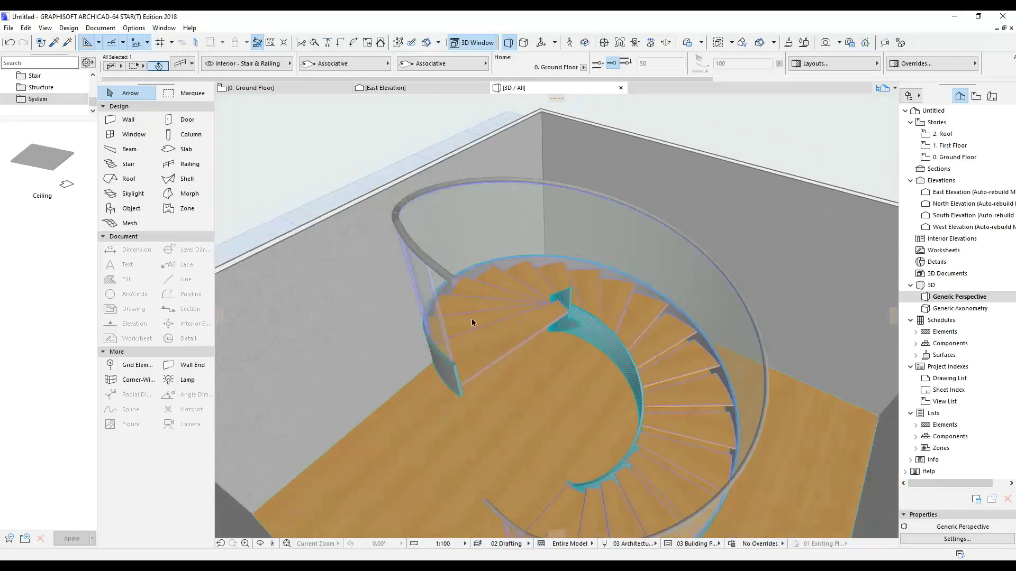
Orbit to the stair railing and give its toprail ends a curved return
scroll(474, 320, "up", 2)
scroll(469, 376, "up", 4)
scroll(474, 365, "down", 2)
scroll(465, 371, "down", 2)
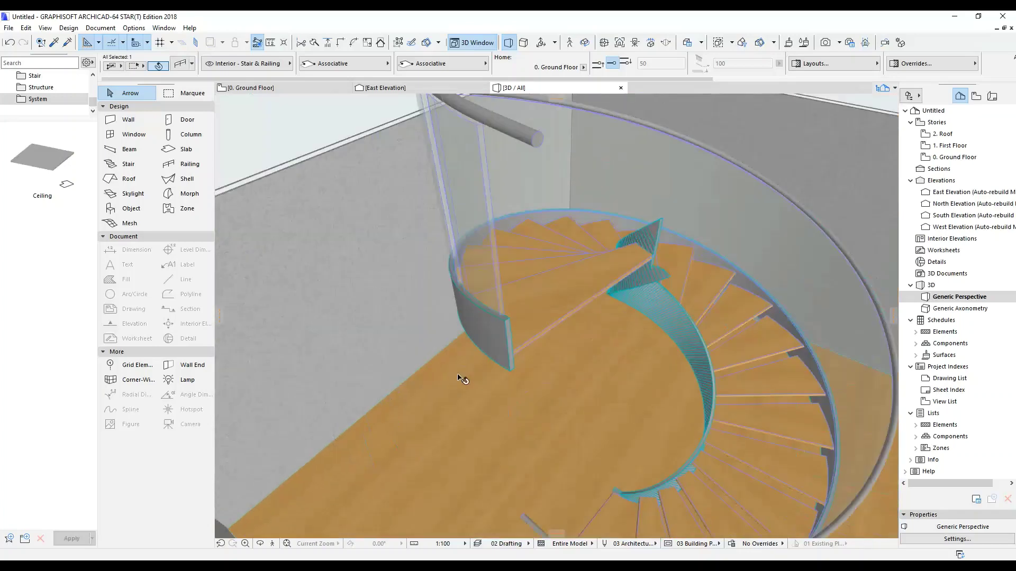
scroll(492, 344, "down", 2)
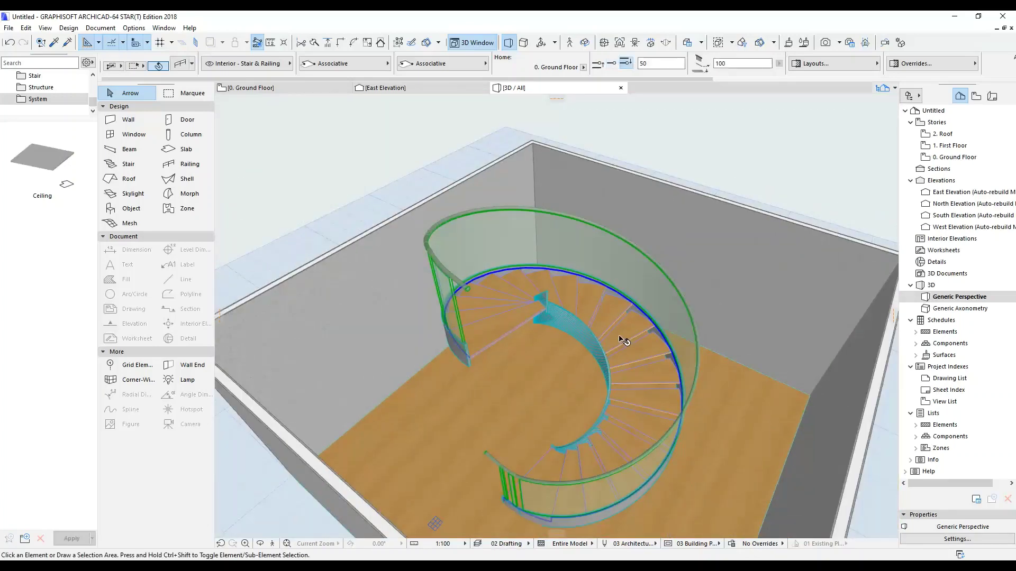
mouse_move(624, 340)
middle_mouse_down("shift")
mouse_move(652, 356)
mouse_move(619, 339)
mouse_move(565, 354)
mouse_move(543, 291)
middle_mouse_up("shift")
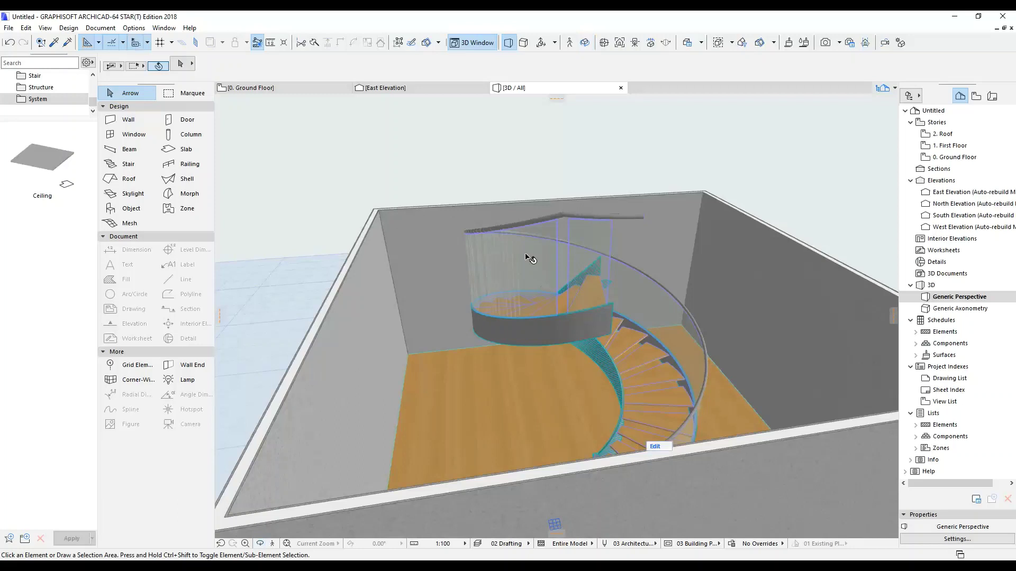
left_click(529, 258)
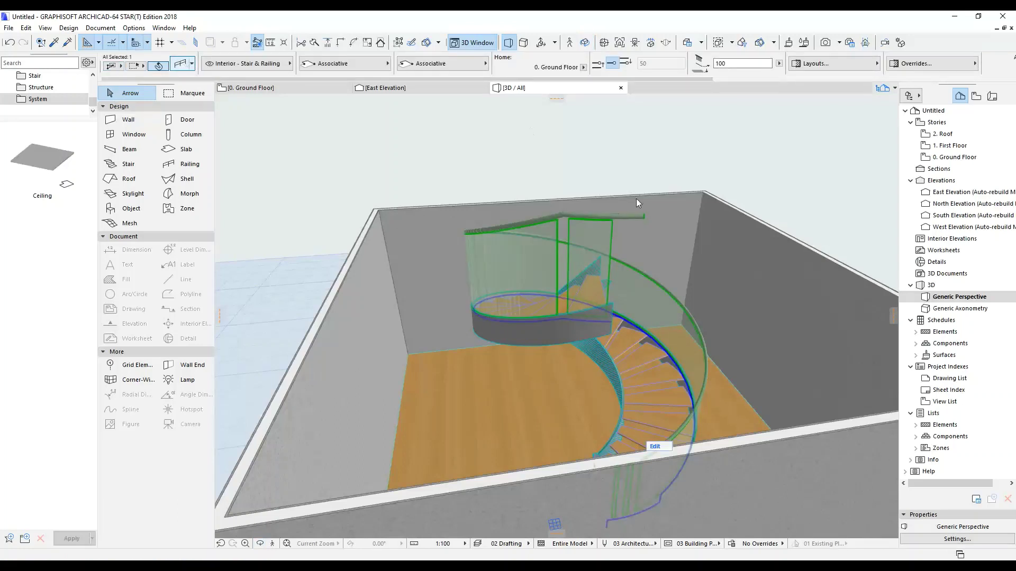
key("ctrl+t")
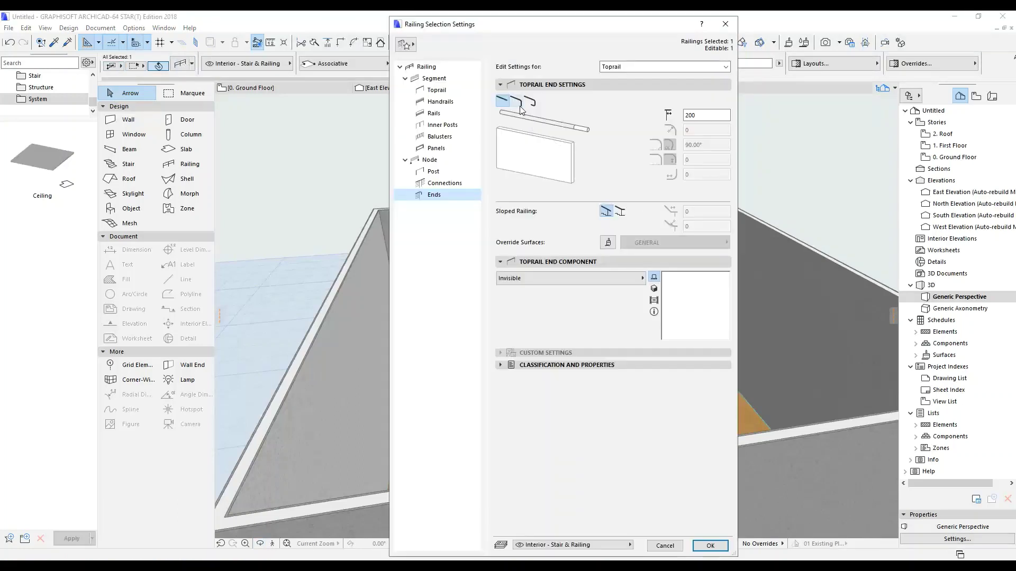
left_click(519, 106)
left_click(529, 101)
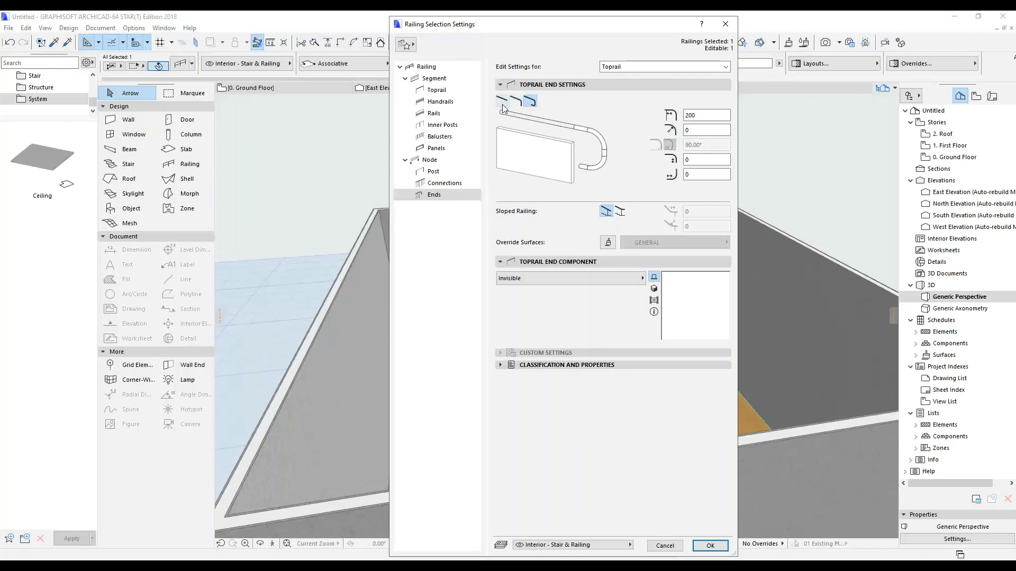
Set the node pattern continuity to the second option and apply the railing changes
left_click(449, 183)
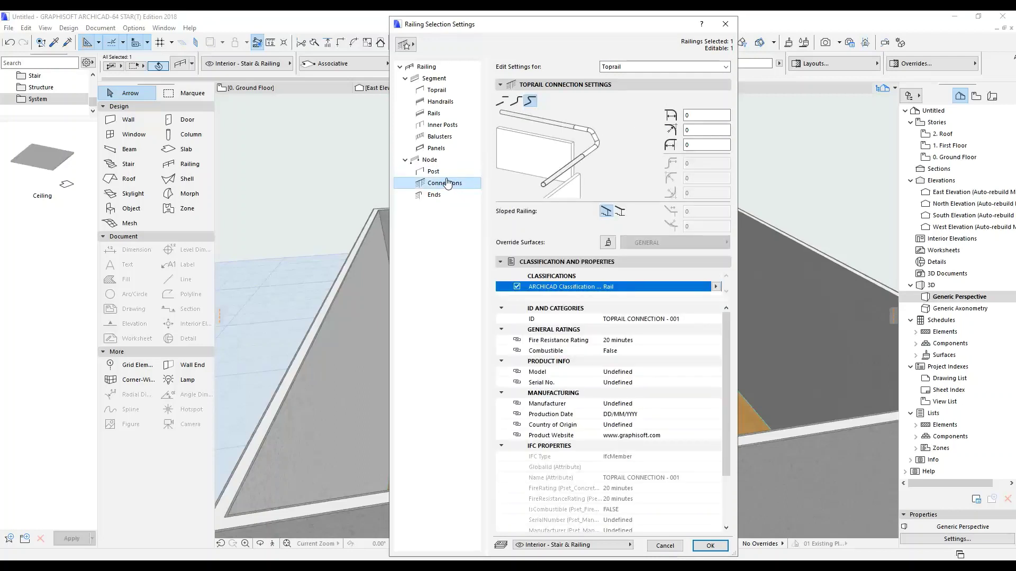
left_click(449, 172)
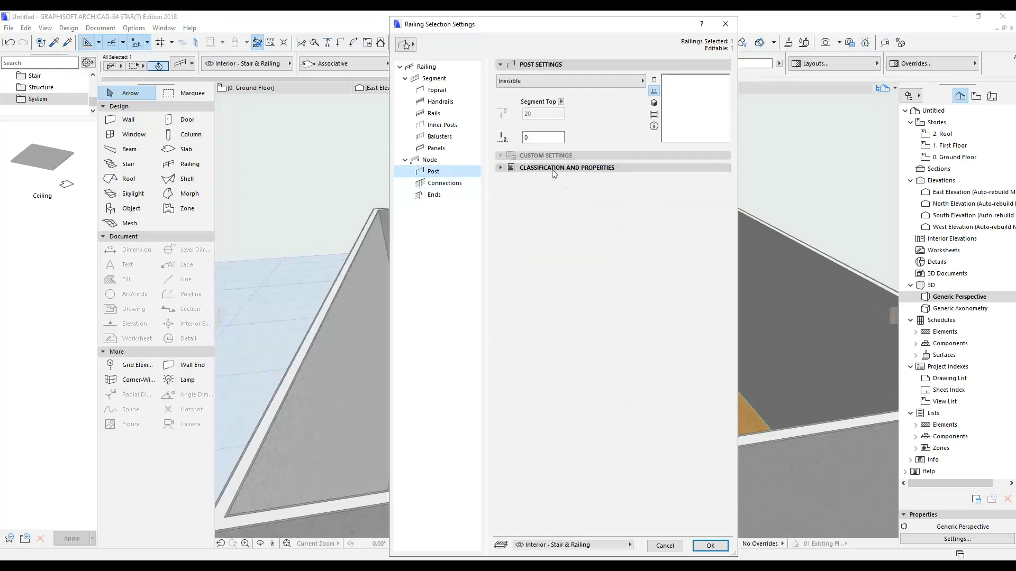
left_click(459, 160)
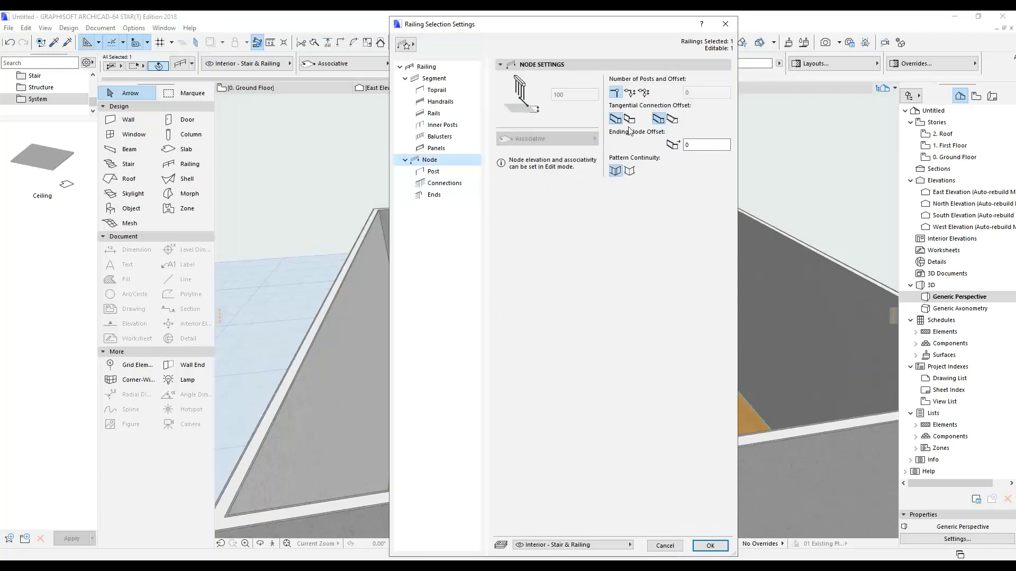
left_click(629, 171)
left_click(710, 545)
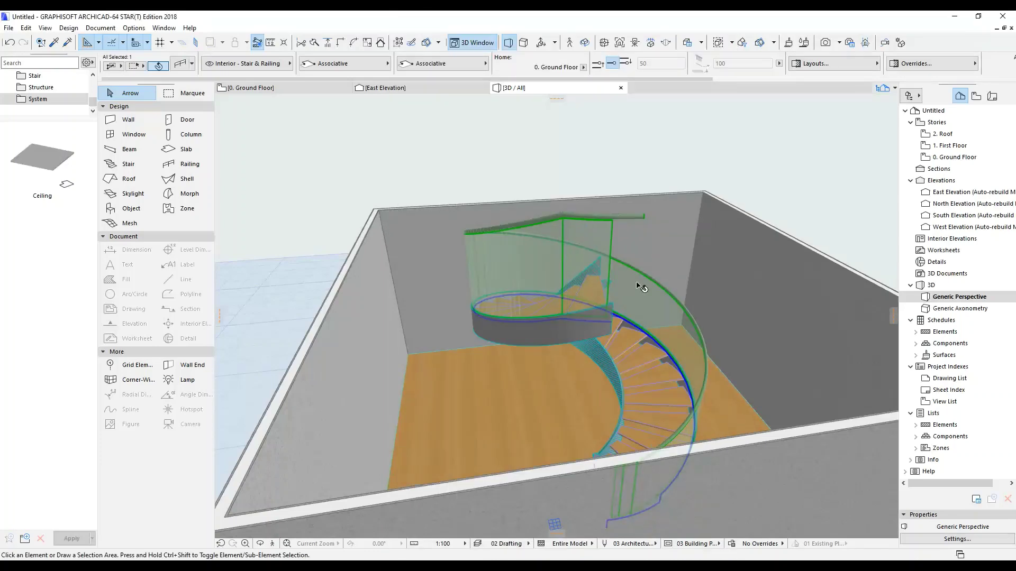
key("Escape")
Switch the spiral railing's toprail ends back to the first, straight end type
middle_click_drag(677, 324, 517, 326, "shift")
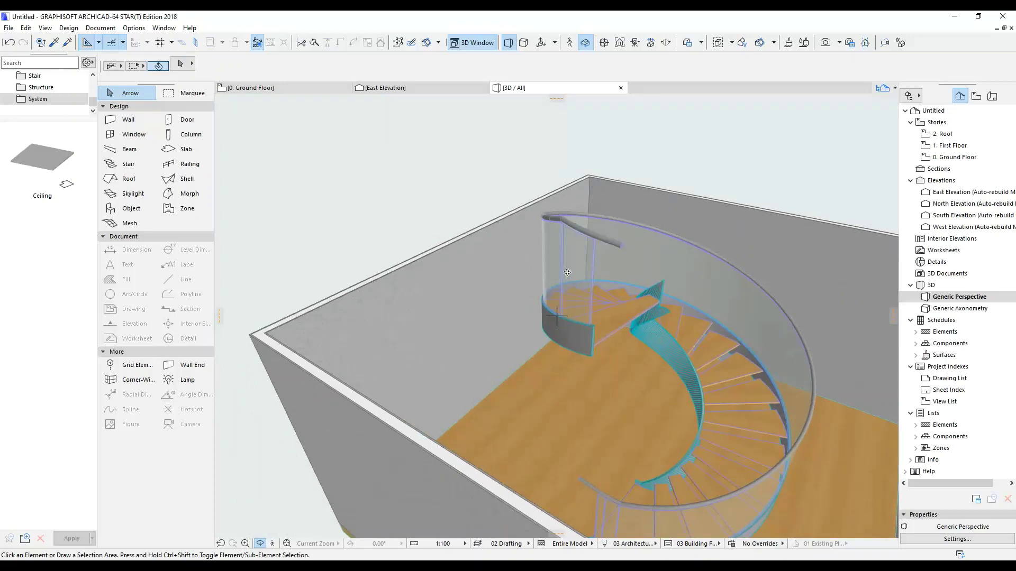
left_click(566, 263)
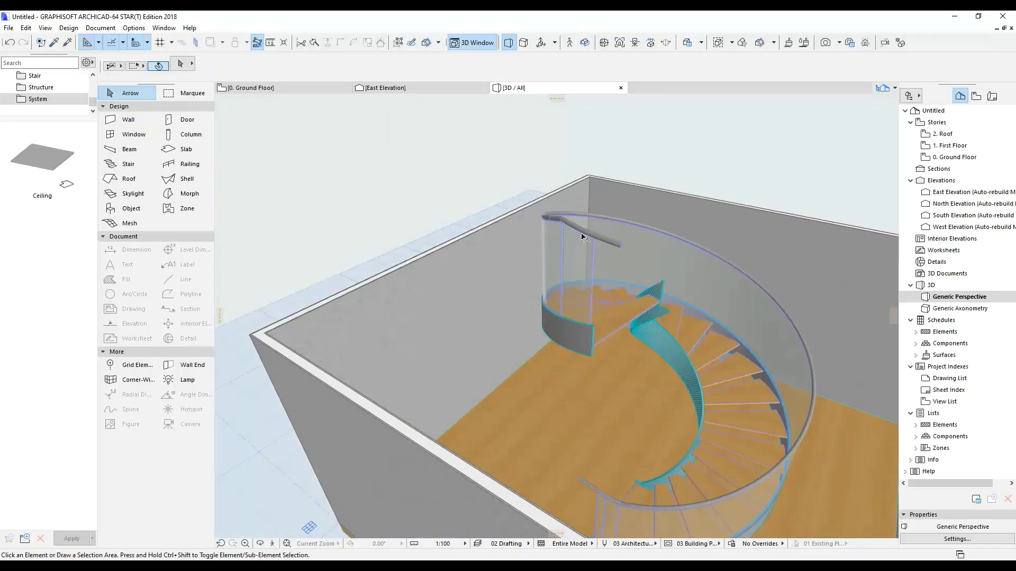
left_click(180, 66)
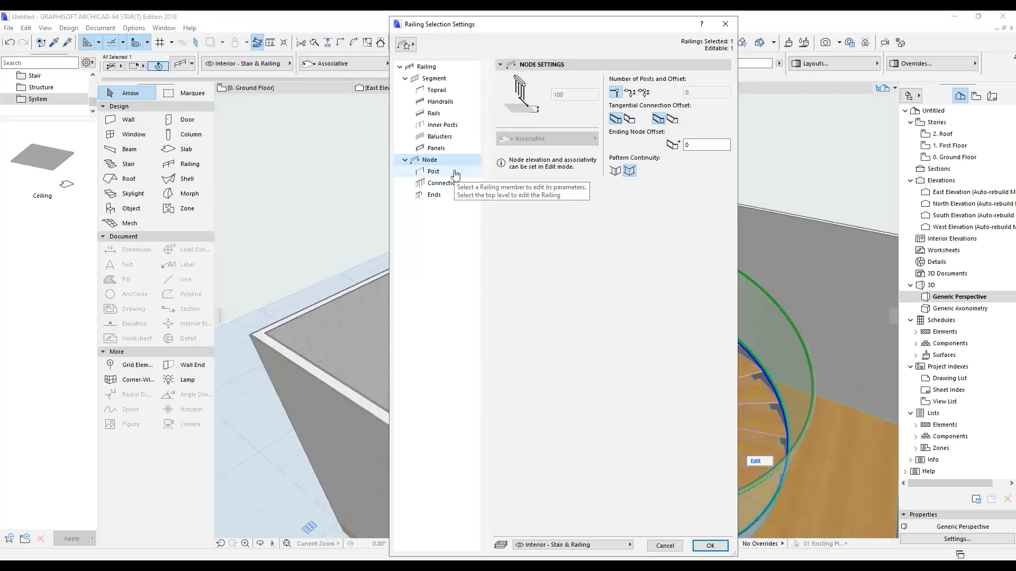
left_click(434, 195)
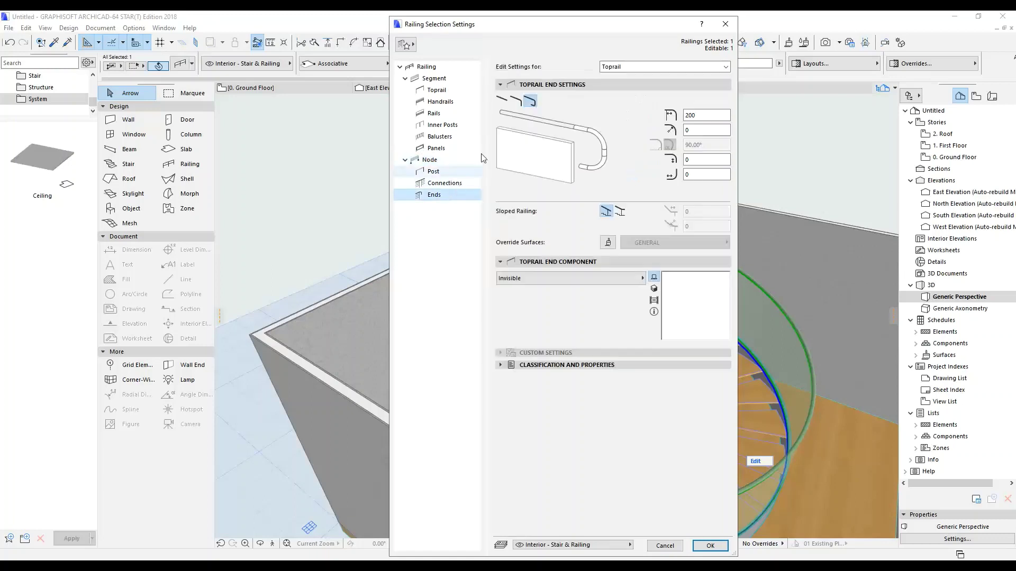
left_click(505, 101)
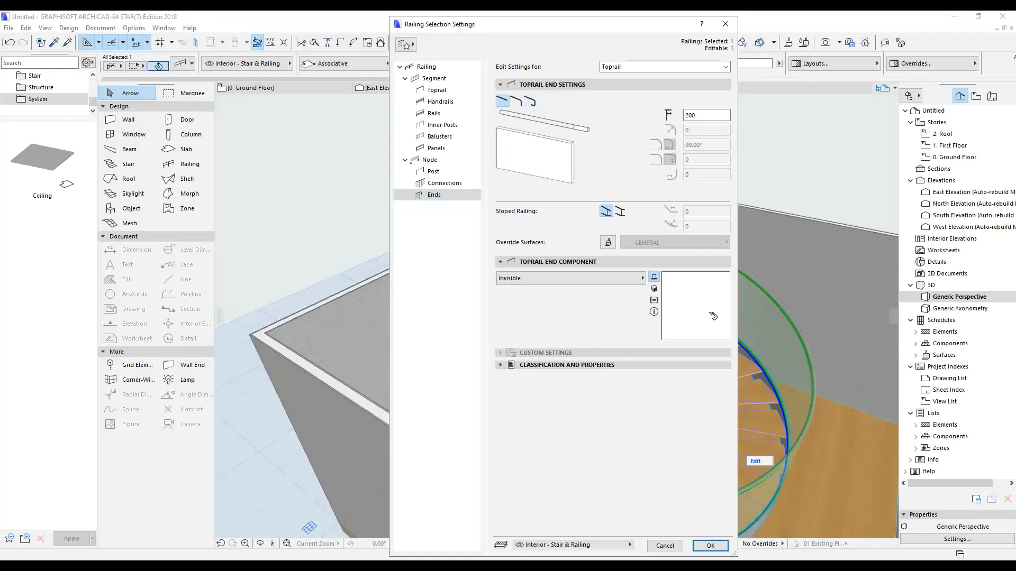
left_click(710, 545)
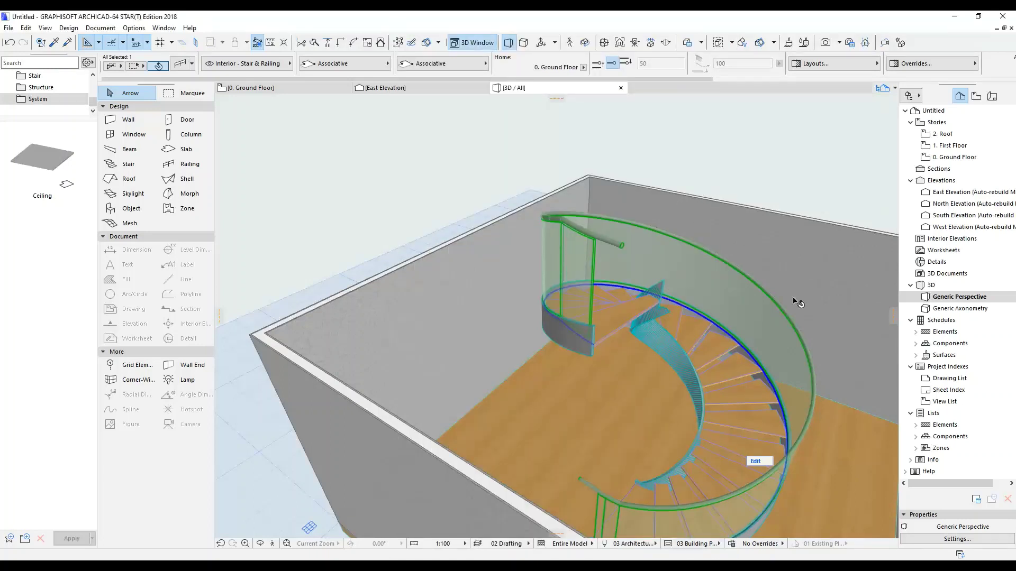
In the railing's settings, change the toprail end extension length from 200 to 20
key("Escape")
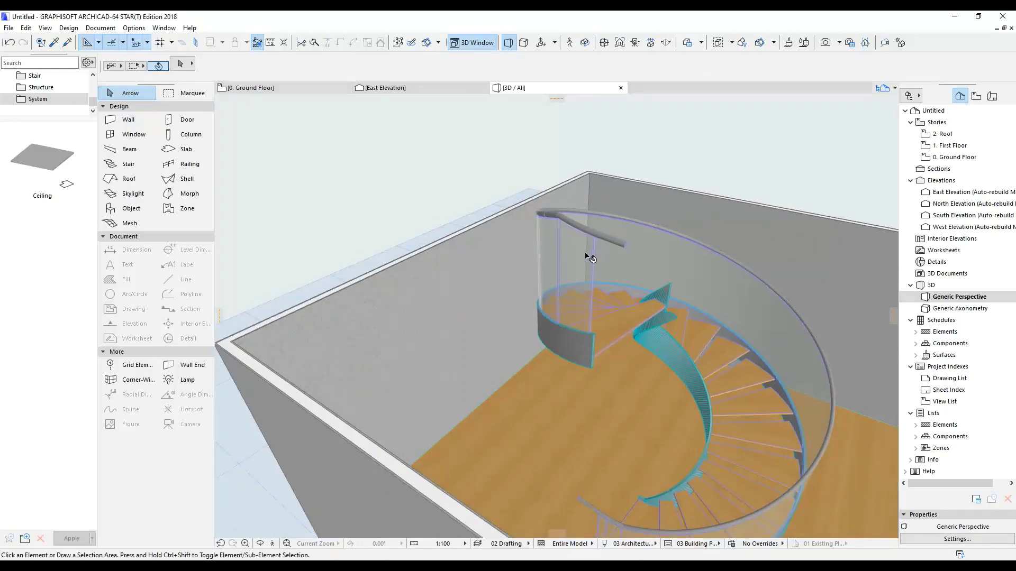
left_click(586, 255)
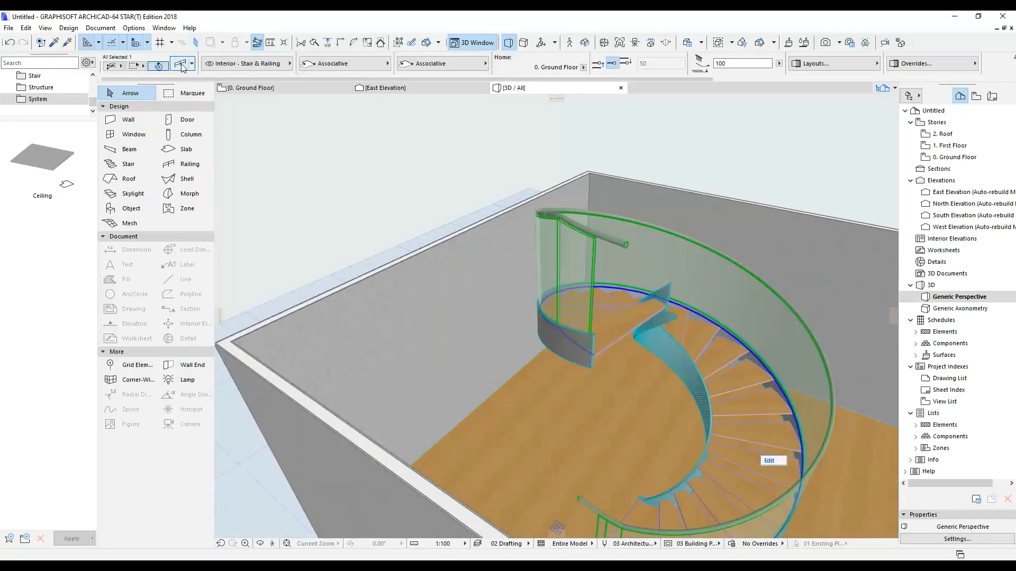
double_click(570, 258)
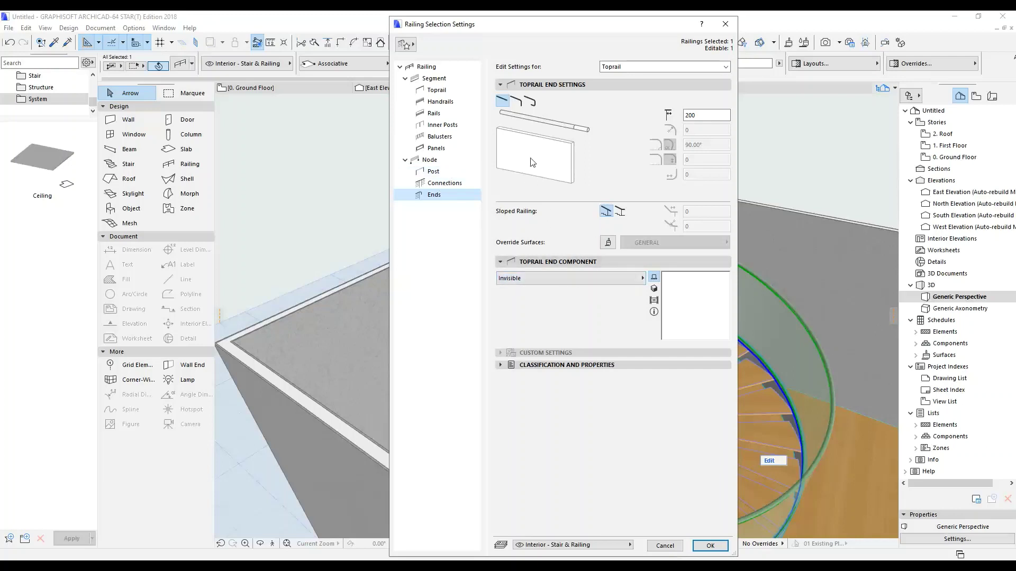
left_click(685, 119)
type("2")
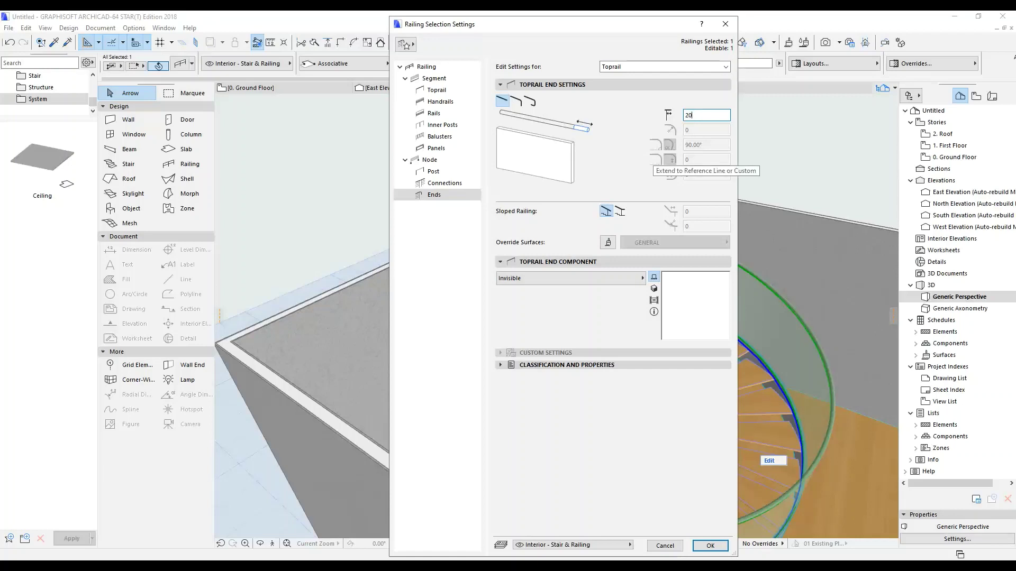
type("0")
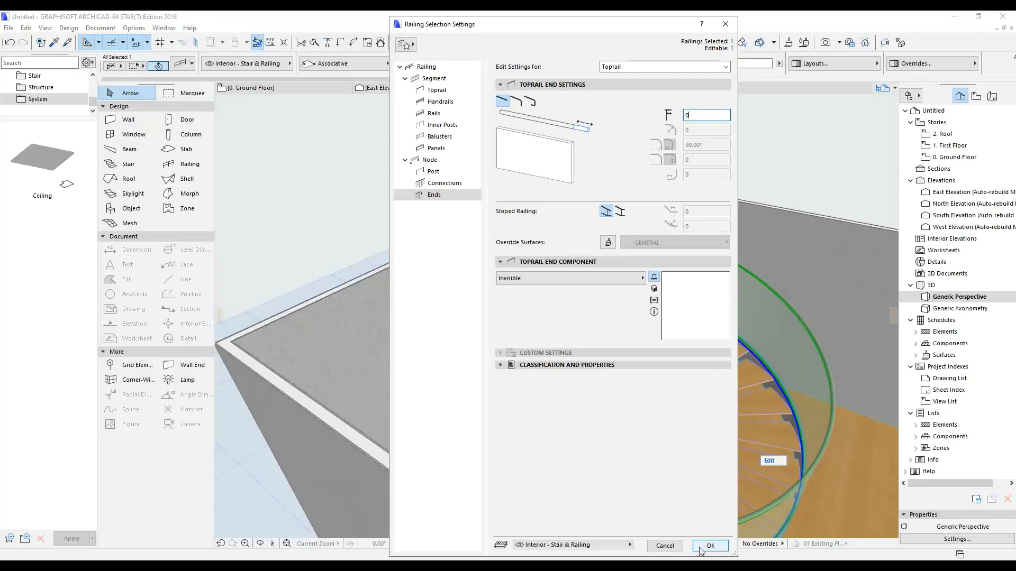
left_click(704, 546)
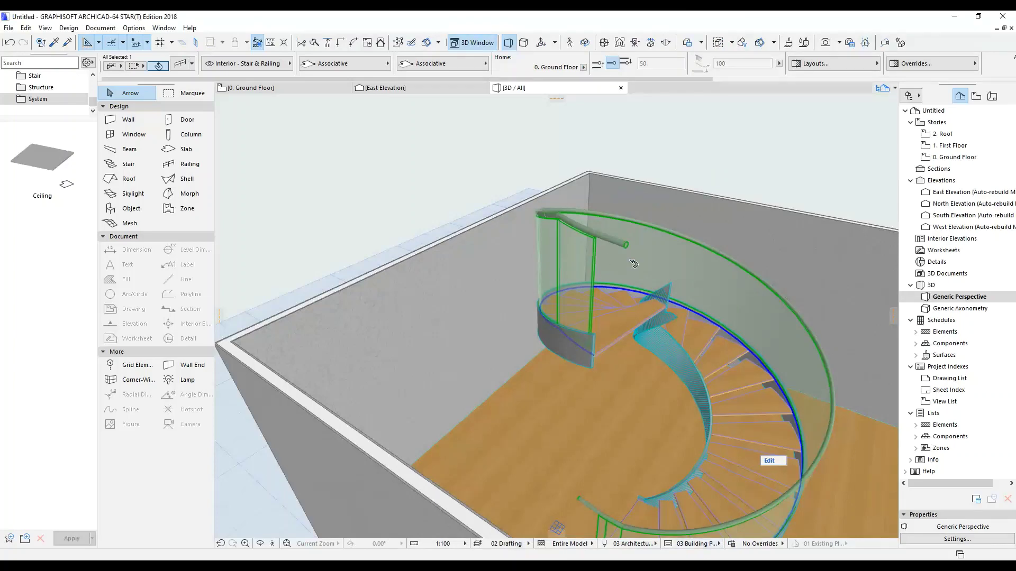
key("Escape")
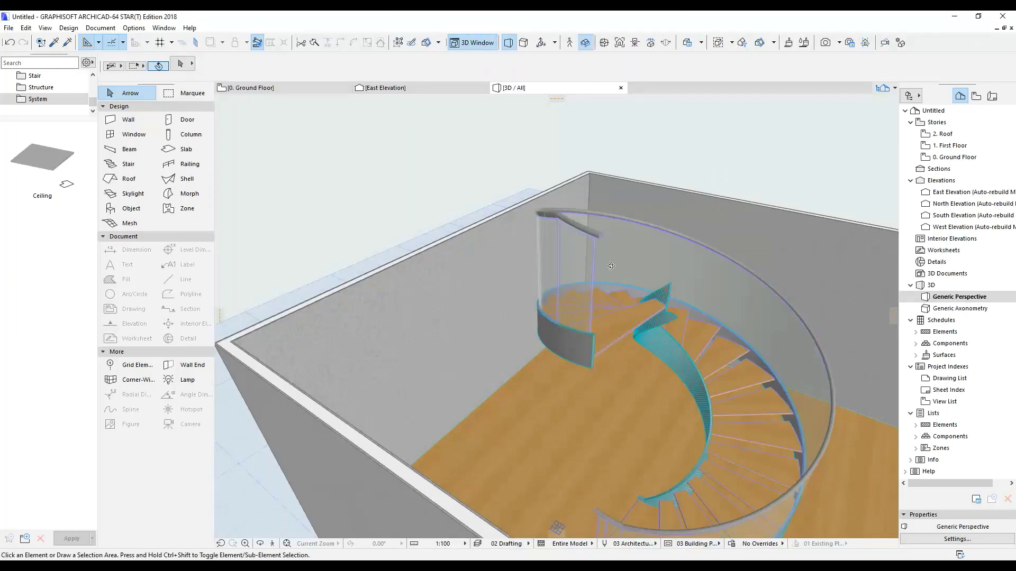
mouse_move(616, 272)
middle_mouse_down("shift")
mouse_move(697, 374)
mouse_move(539, 445)
mouse_move(502, 445)
middle_mouse_up("shift")
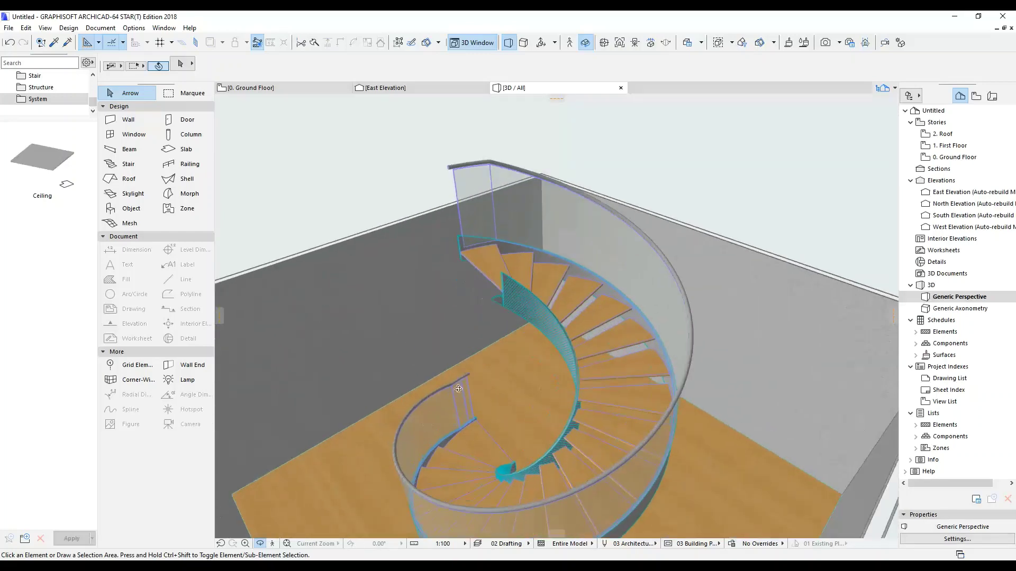
scroll(484, 445, "up", 5)
scroll(465, 444, "up", 3)
scroll(465, 444, "down", 2)
scroll(502, 452, "down", 3)
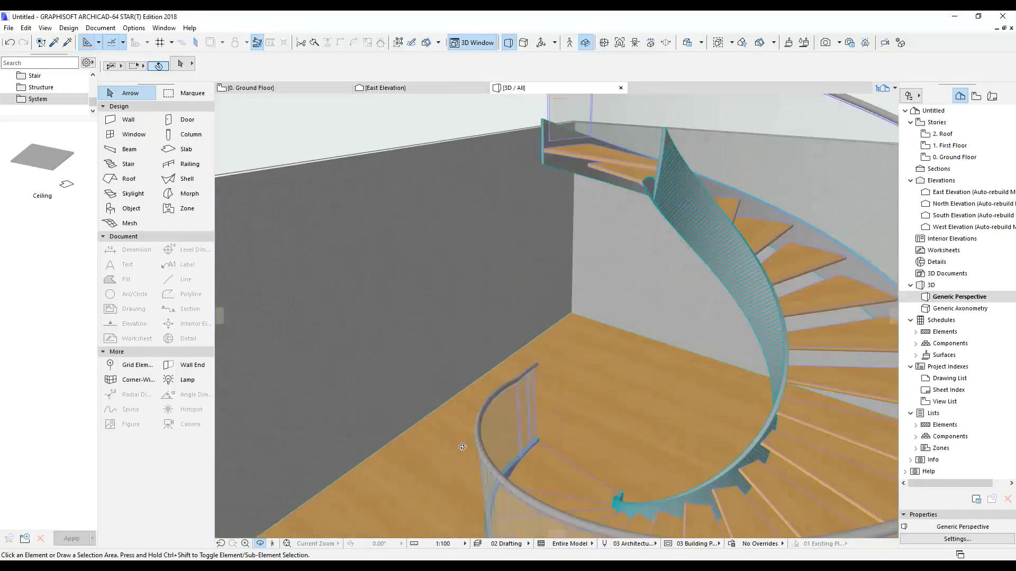
scroll(539, 458, "down", 3)
scroll(575, 466, "down", 3)
mouse_move(612, 472)
middle_mouse_down("shift")
mouse_move(546, 416)
mouse_move(518, 424)
mouse_move(645, 437)
mouse_move(591, 406)
mouse_move(610, 397)
middle_mouse_up("shift")
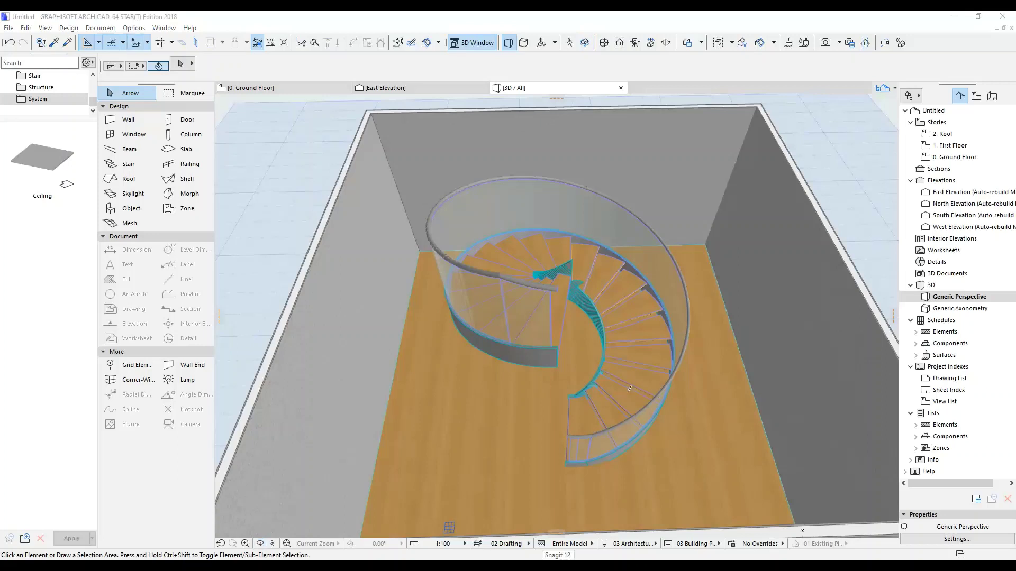
right_click(557, 565)
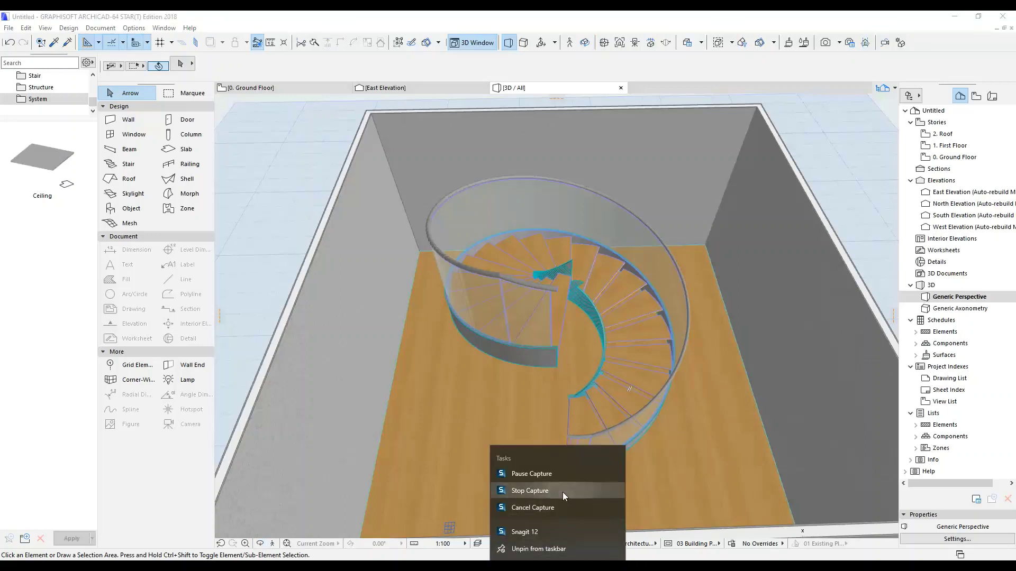